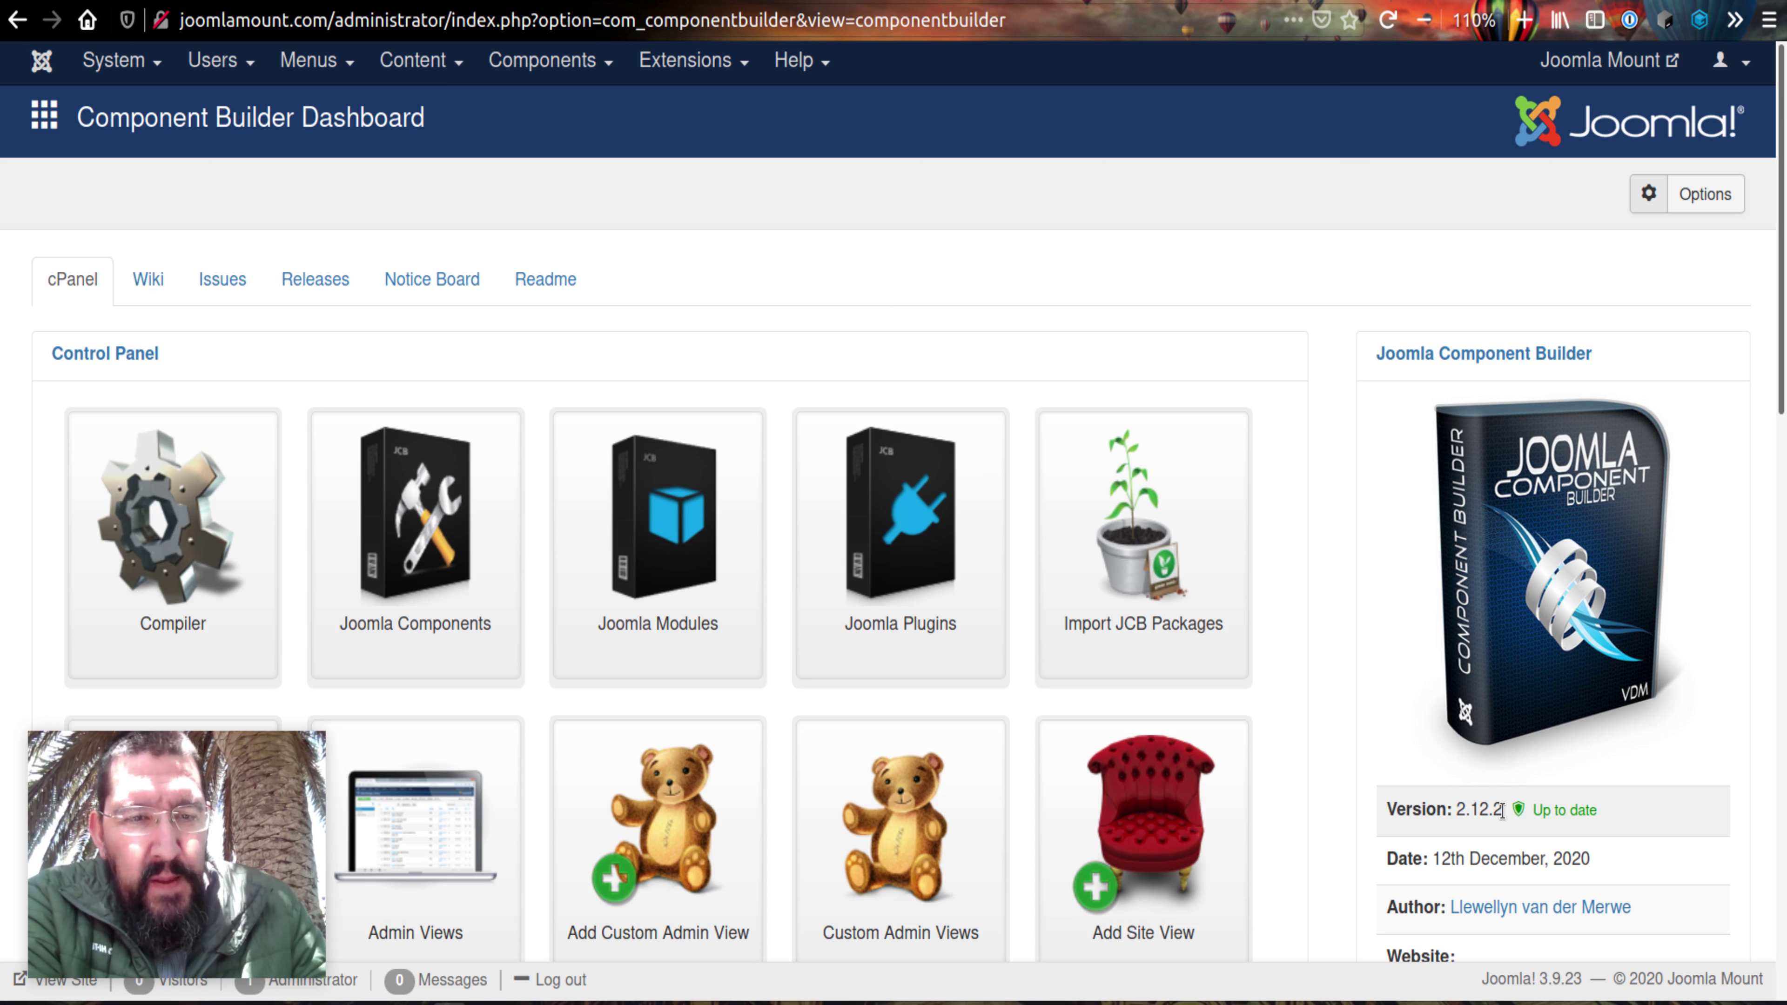
Check the installed Component Builder version on the dashboard and open the list of Joomla components
drag(1502, 809, 1455, 809)
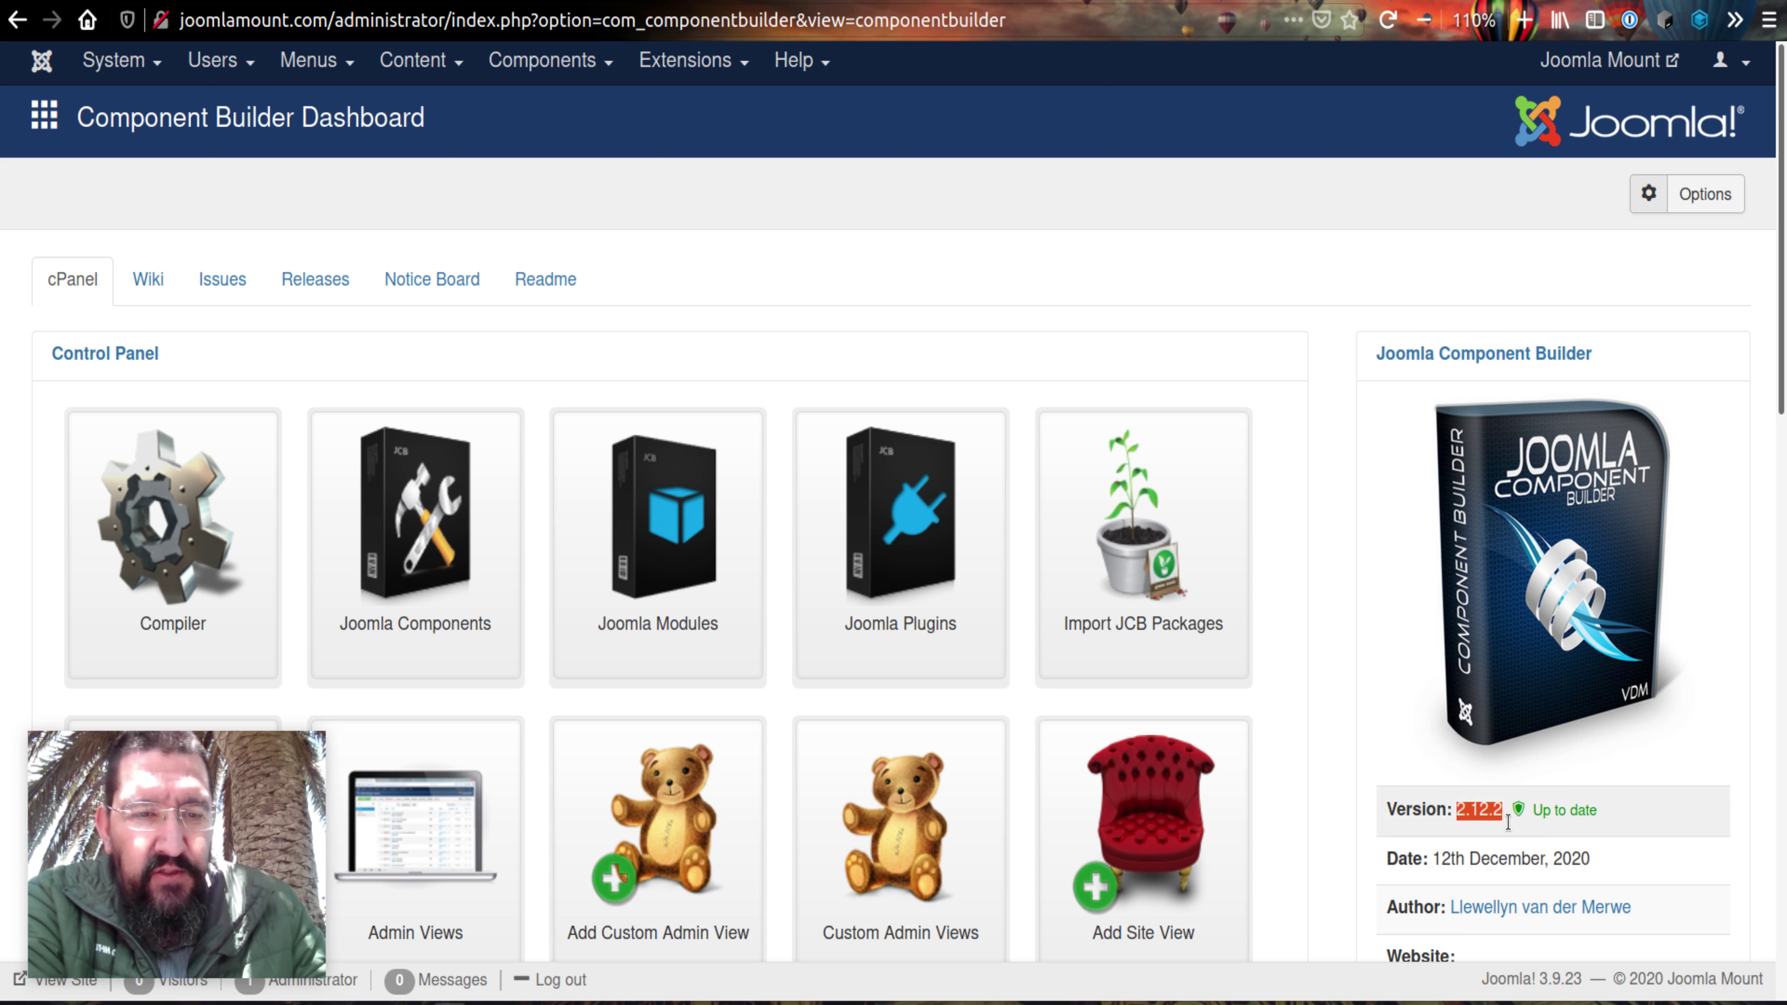
click(1611, 822)
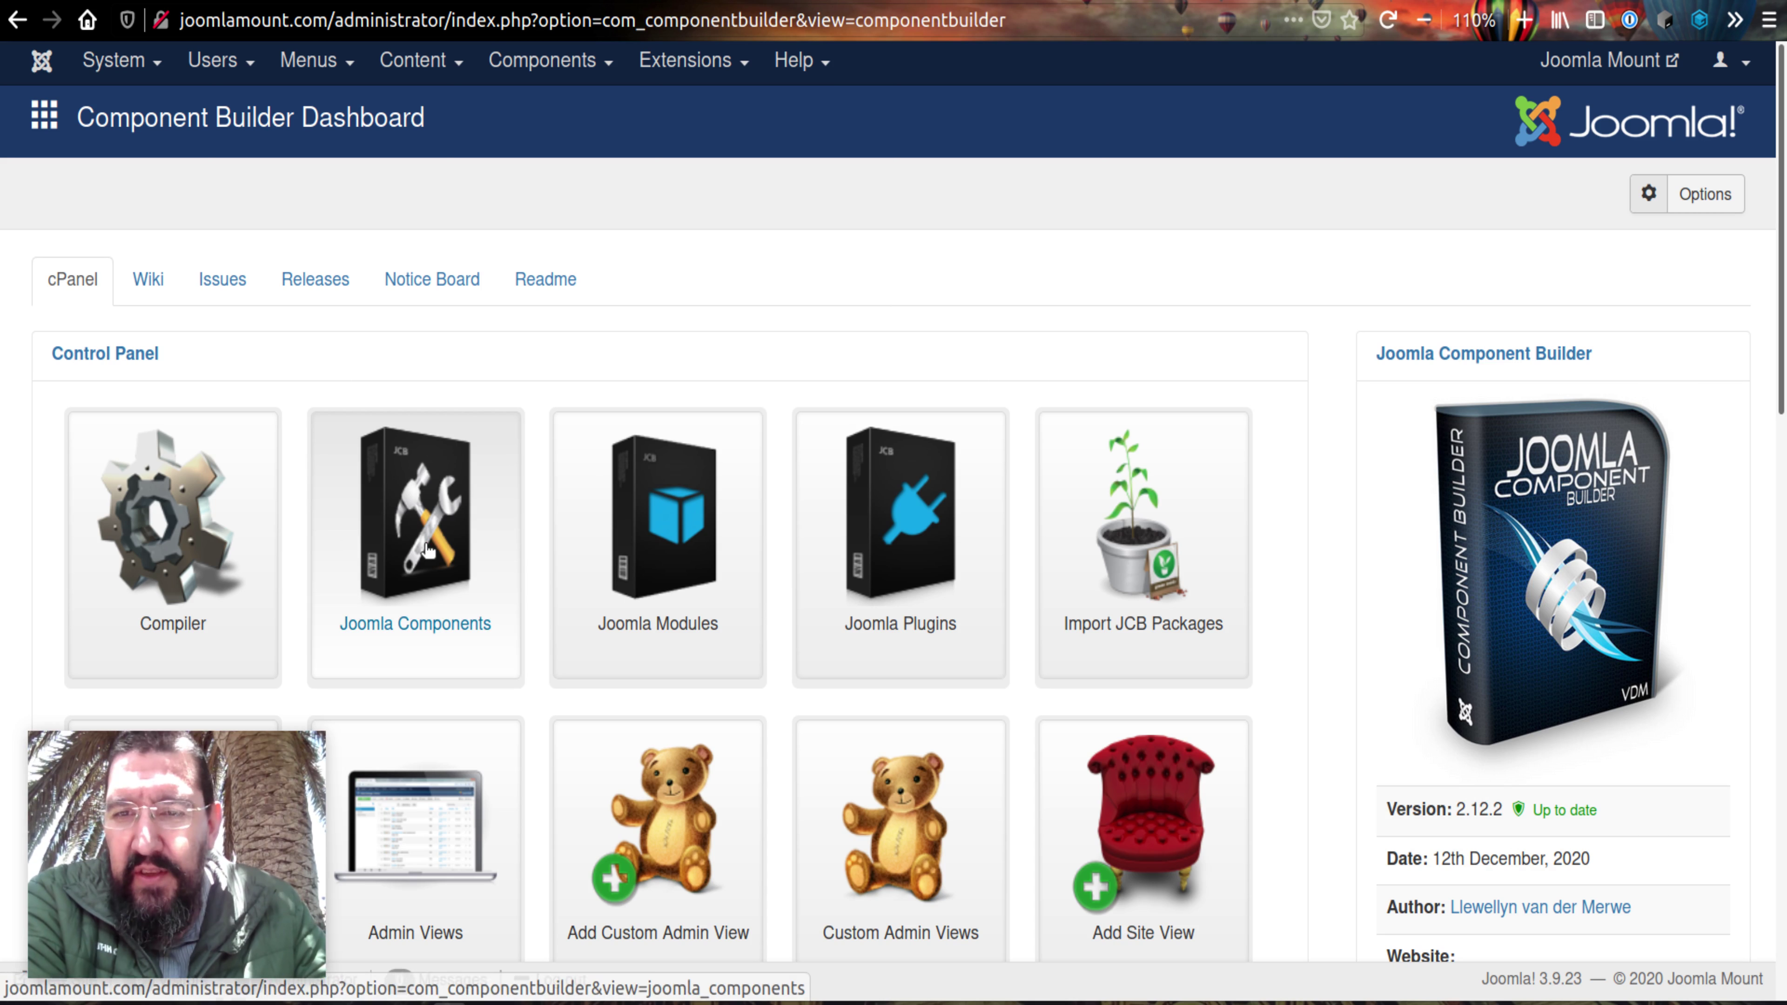
click(427, 550)
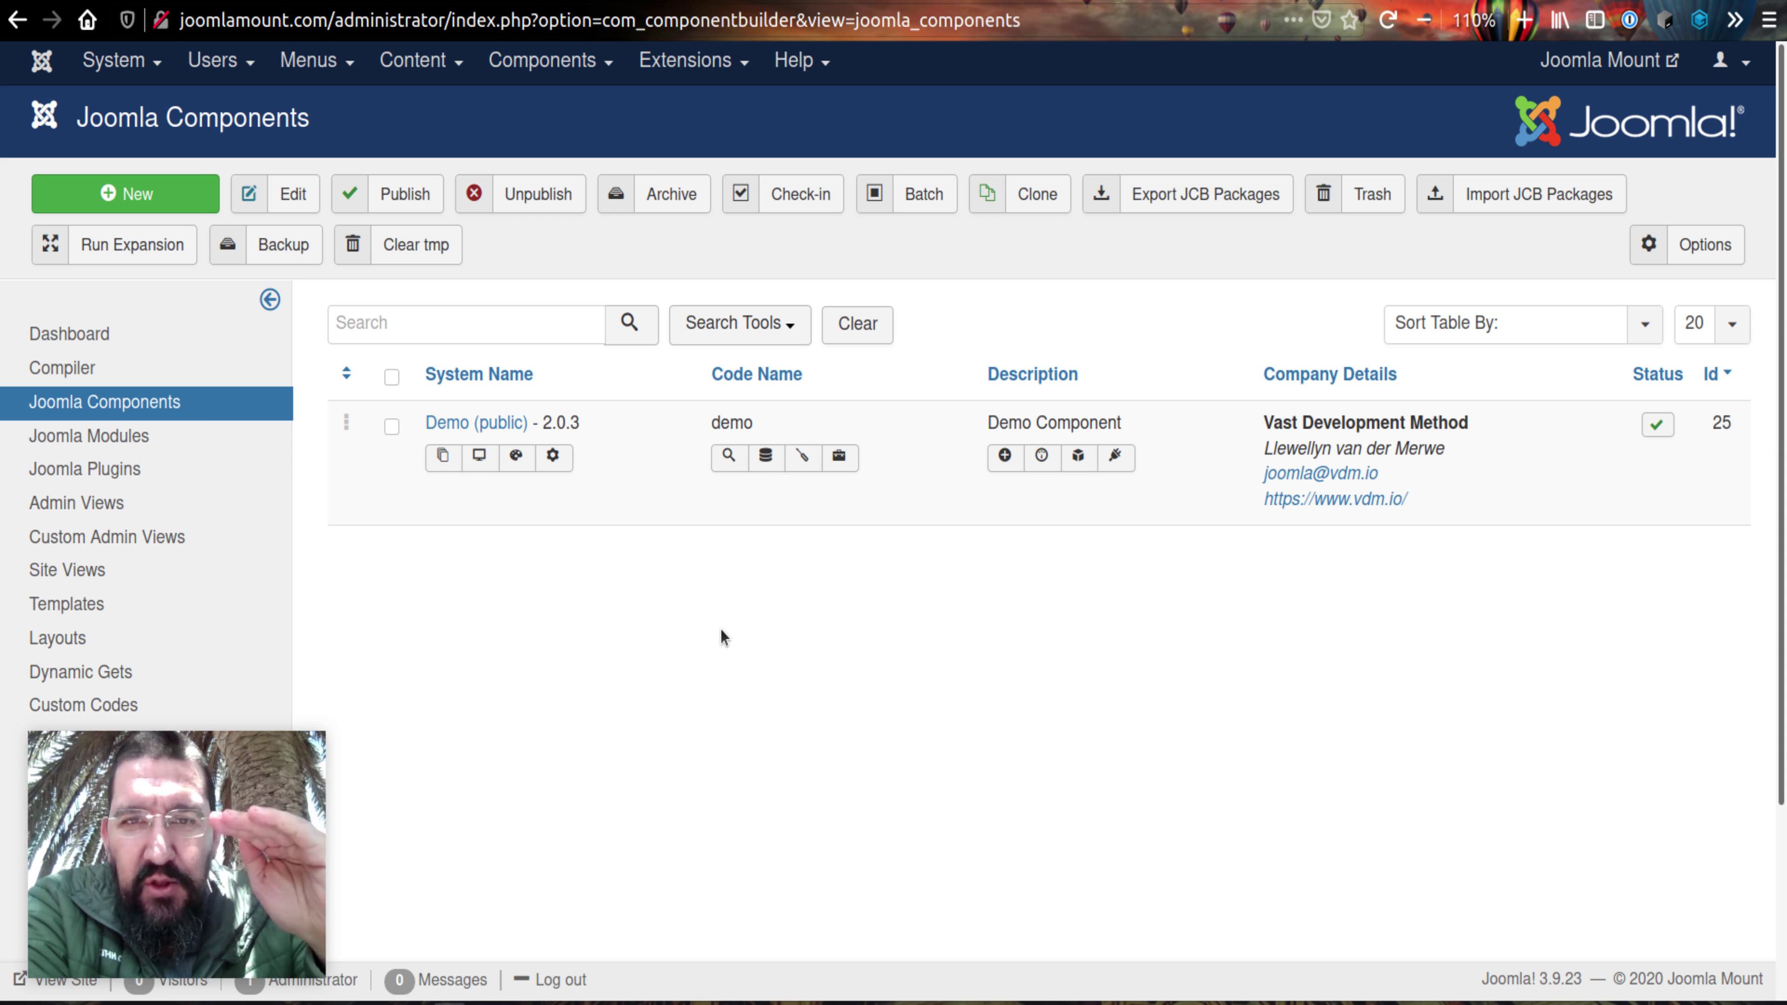
Show the list filters, try filtering components by company Vast Development Method and by author, and reset the company filter
click(778, 325)
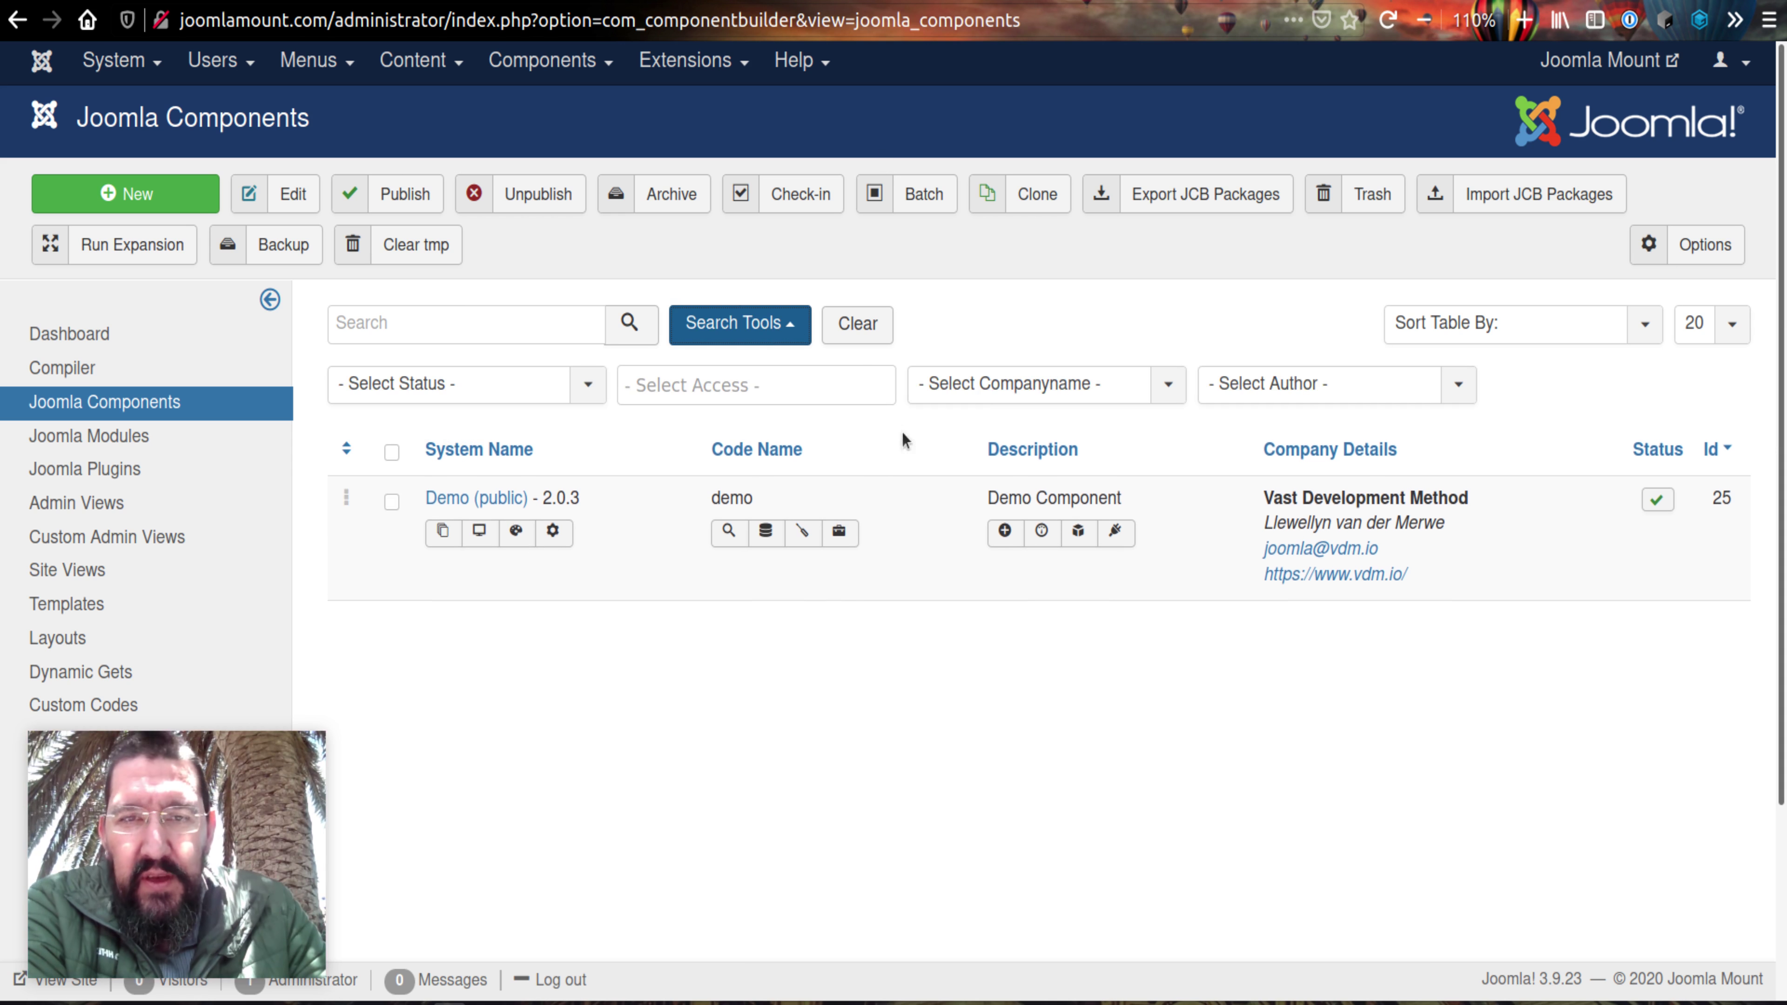
click(1027, 395)
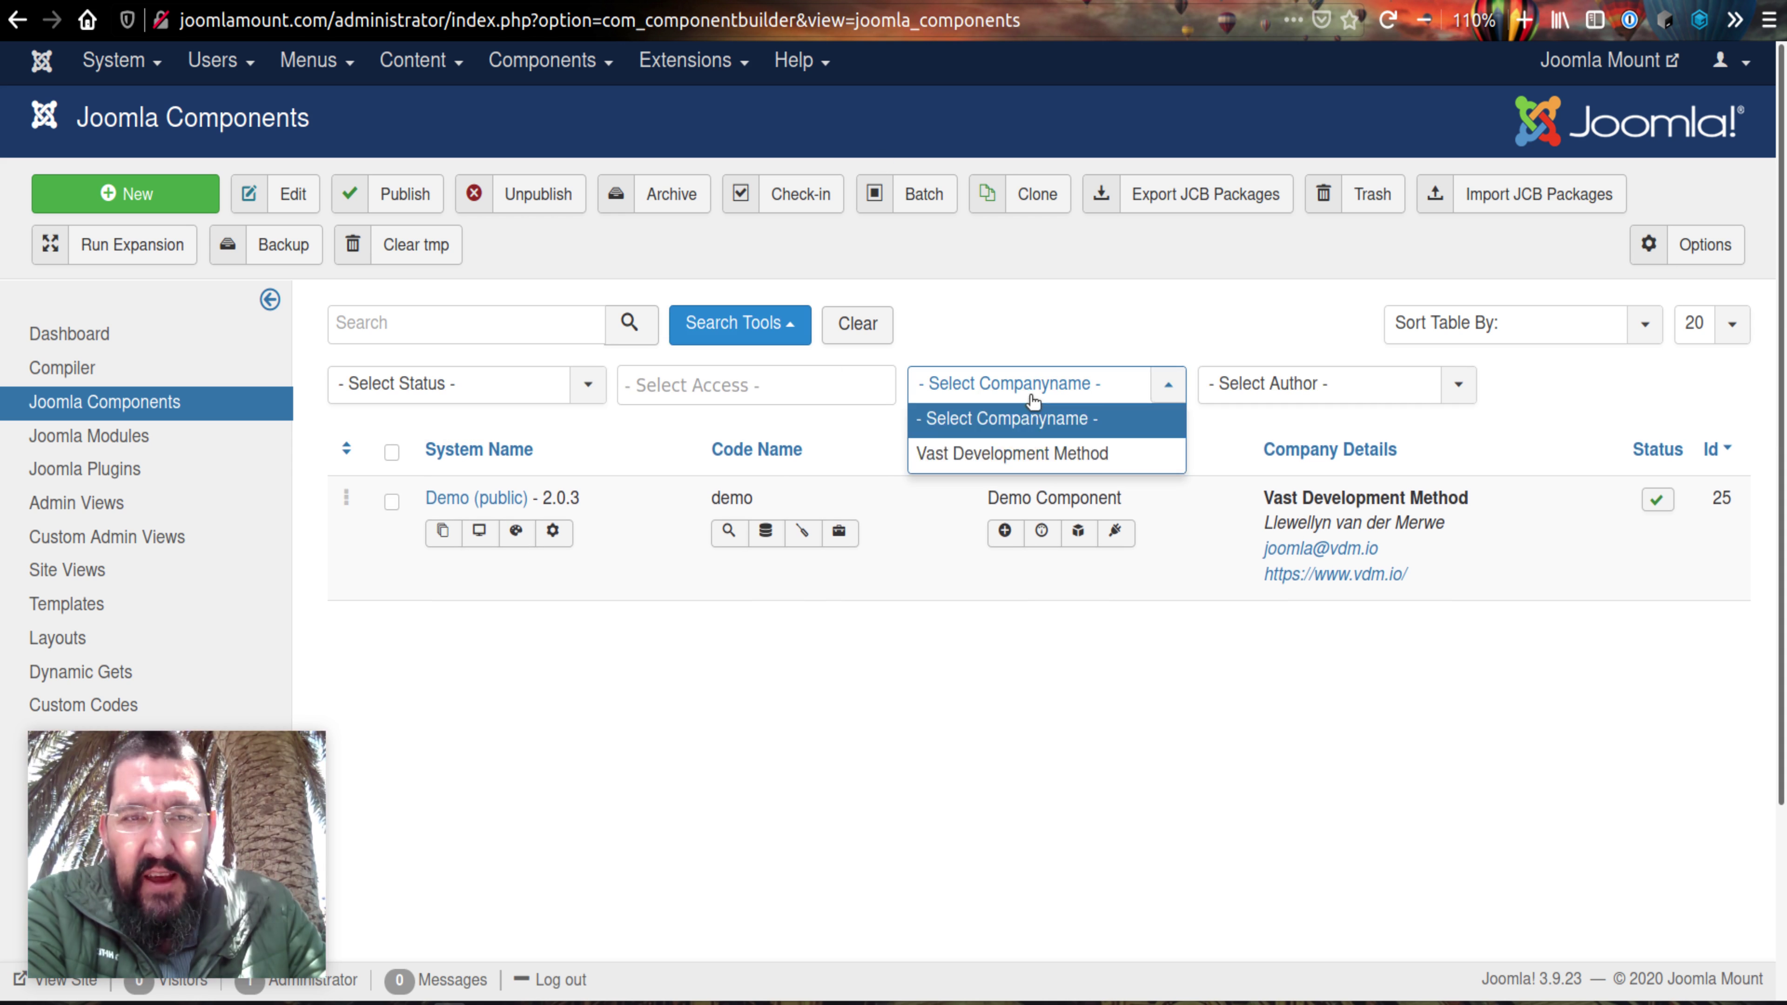
click(1024, 456)
click(1239, 387)
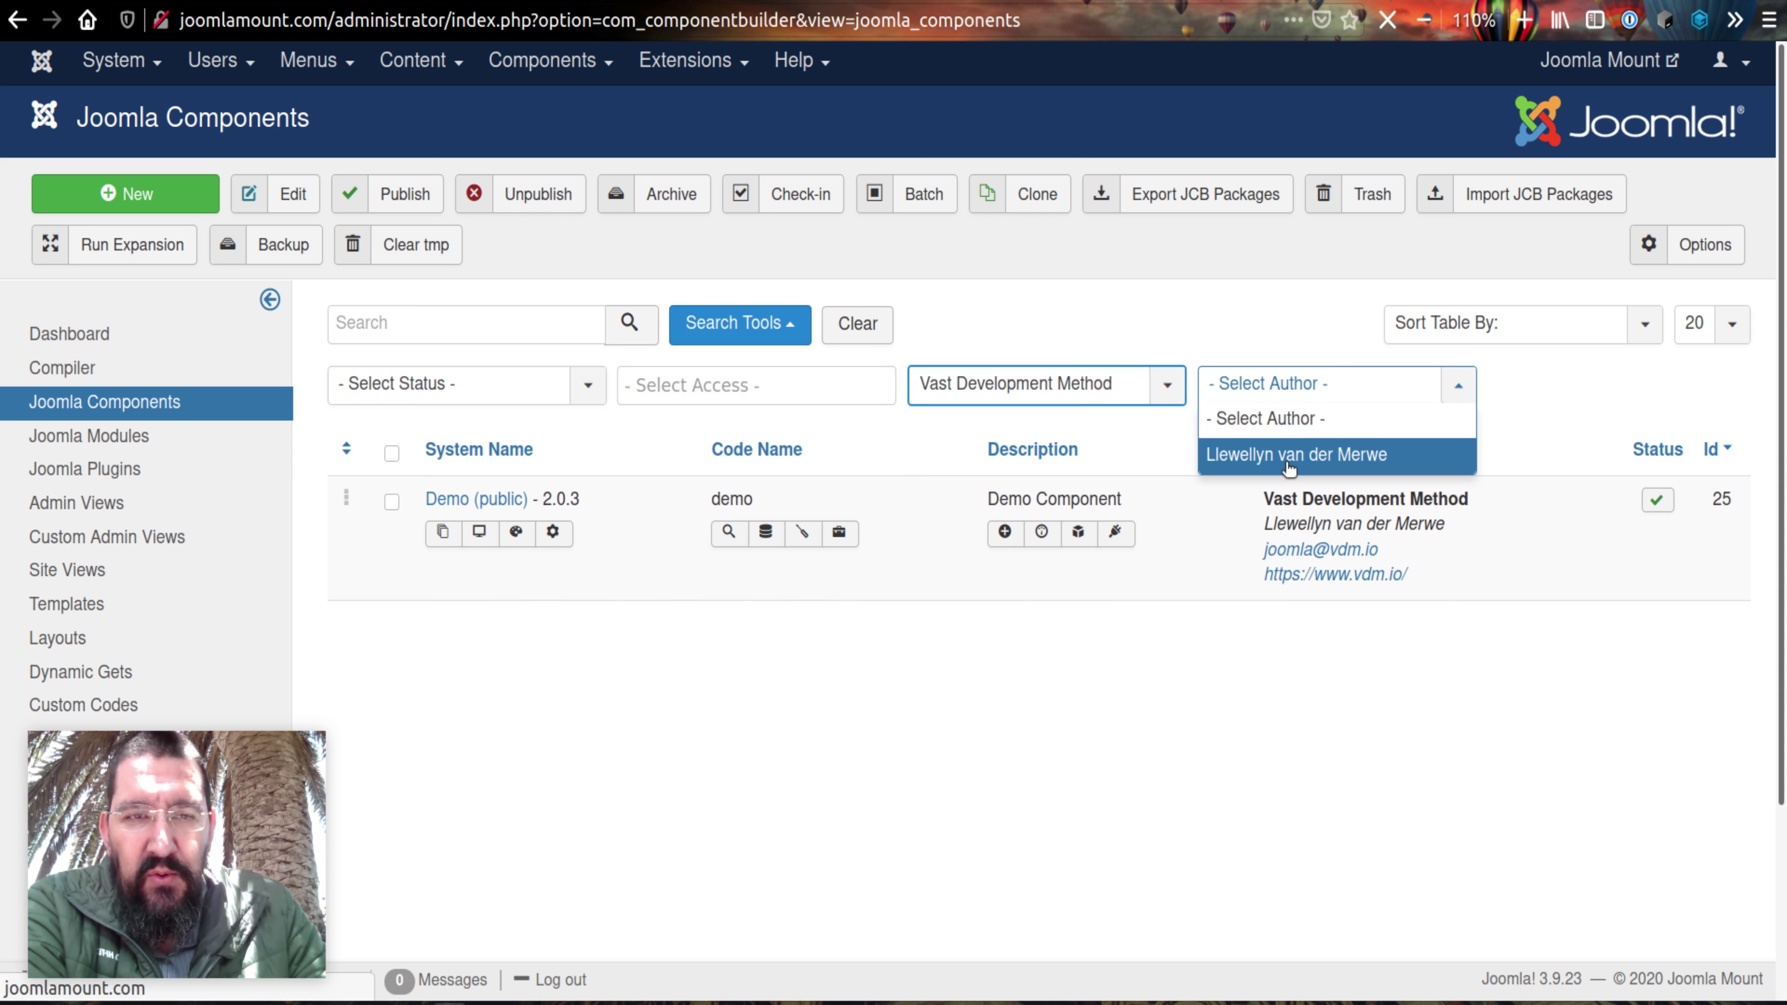
click(1309, 453)
click(1140, 395)
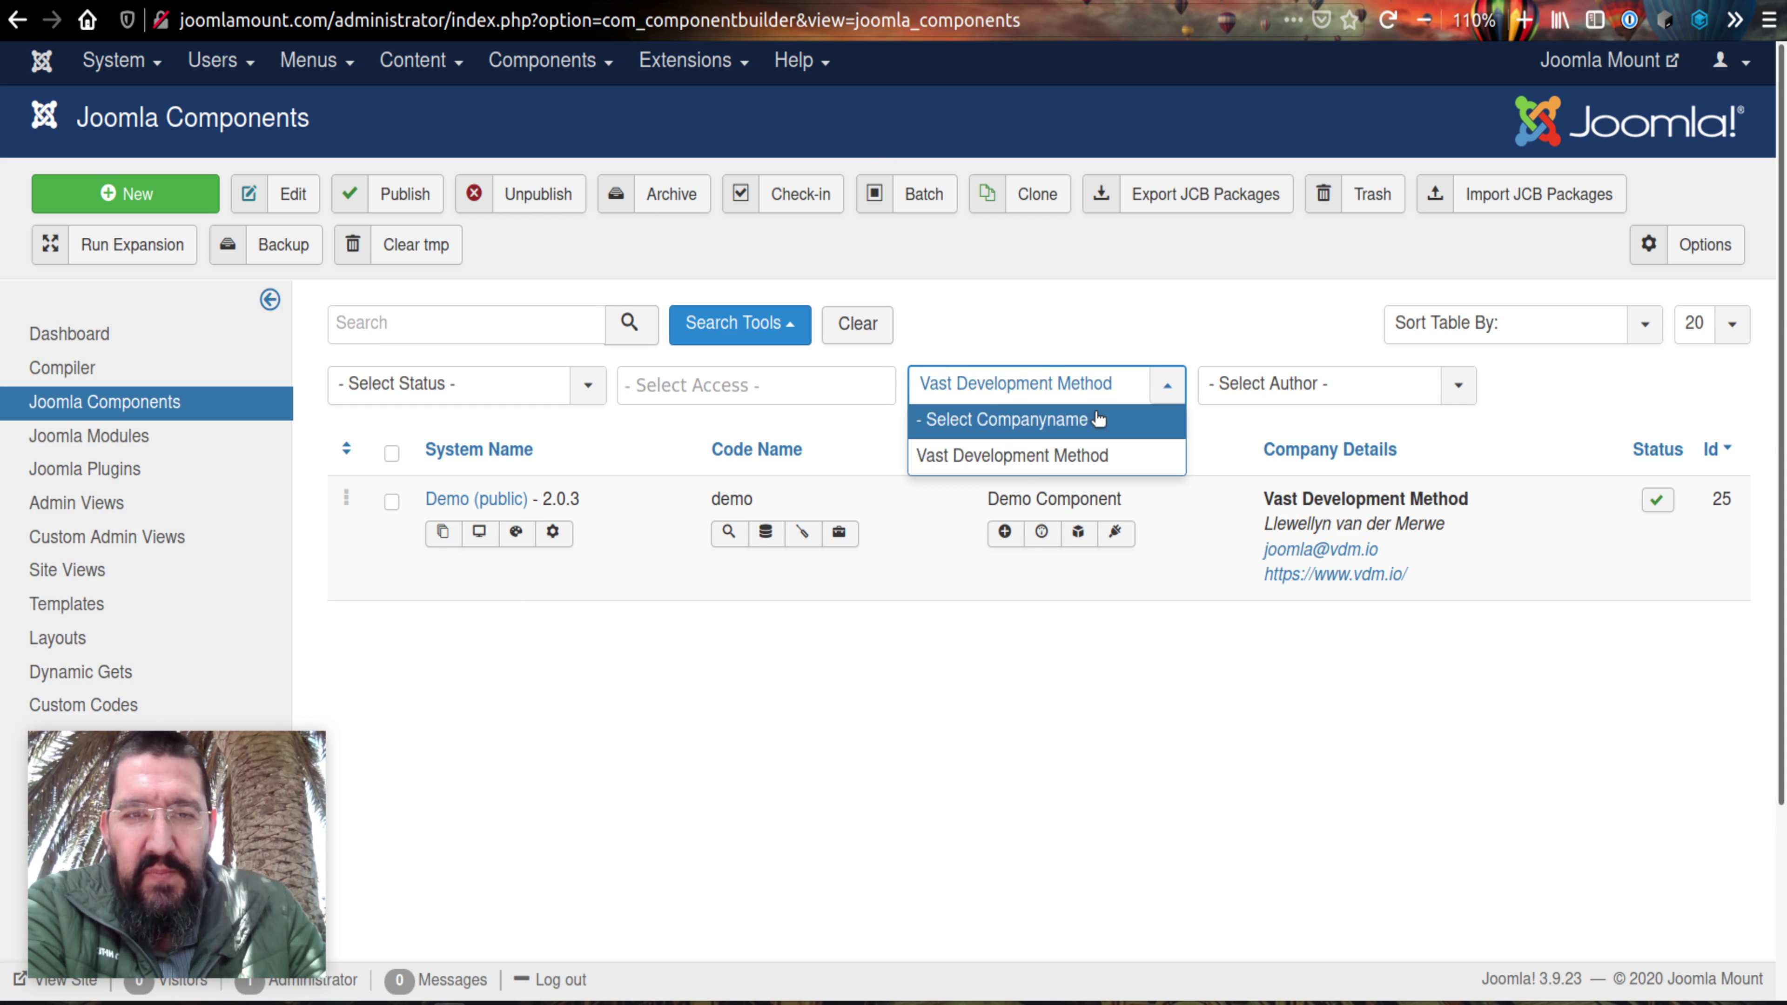
click(1084, 419)
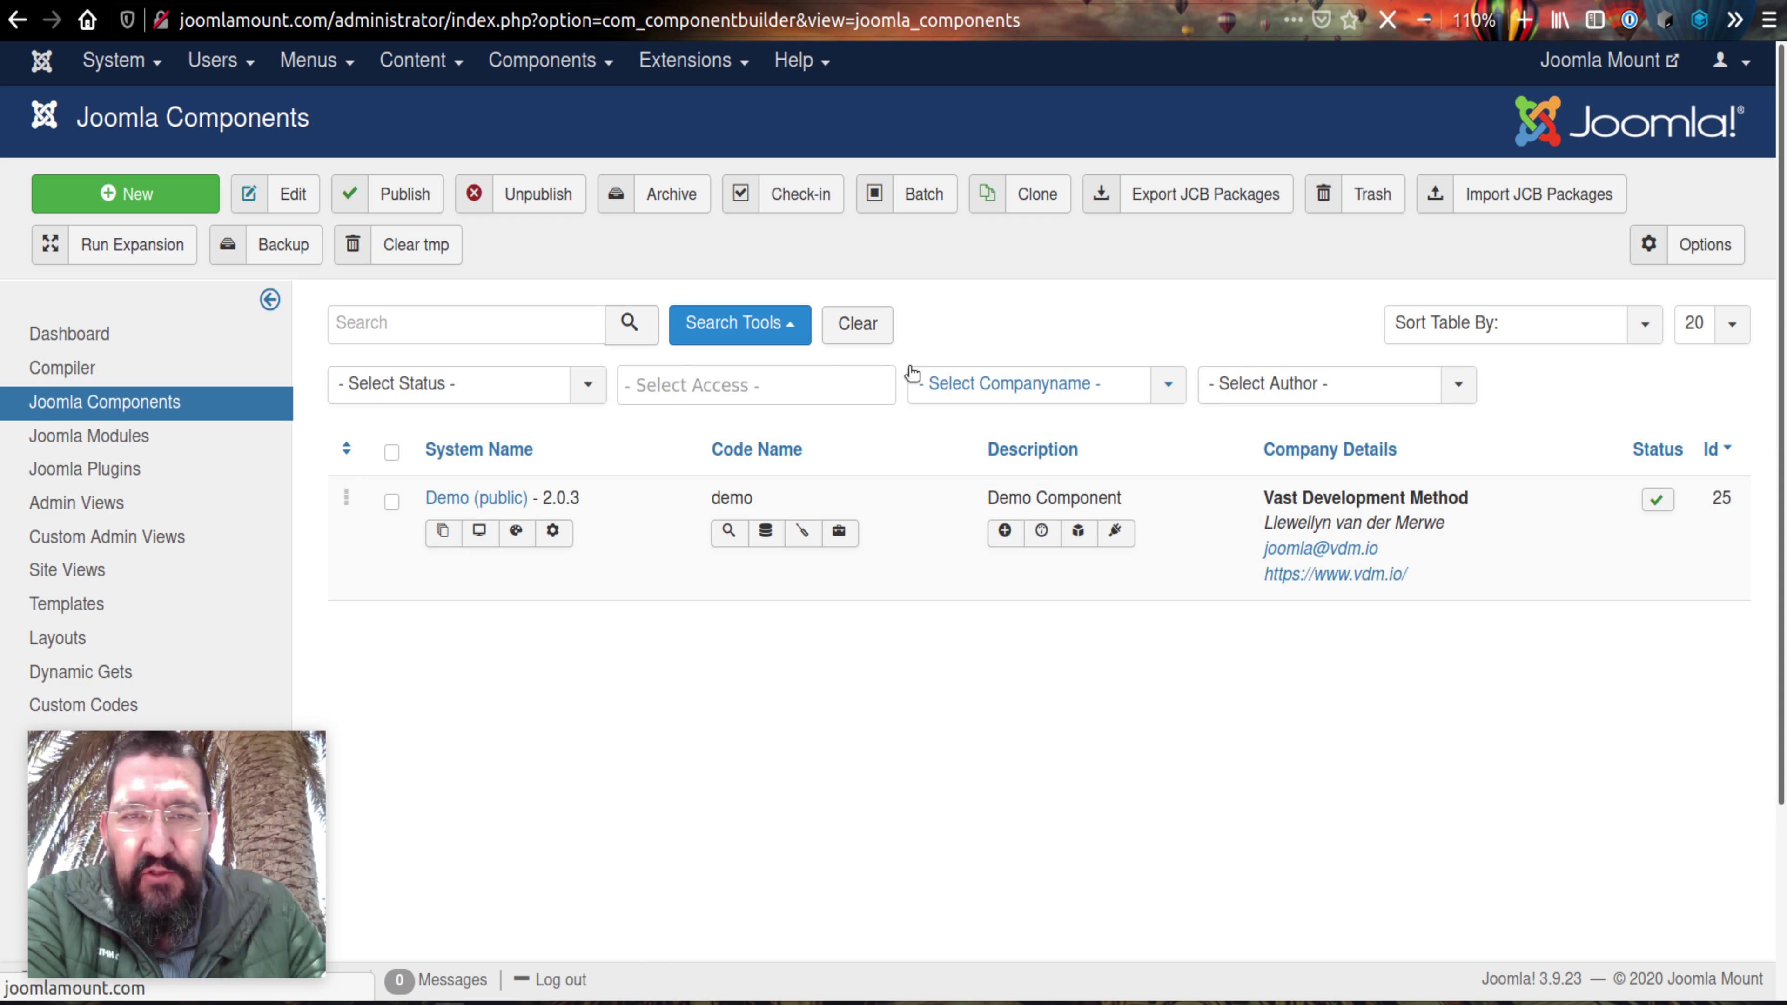
Filter the components list by the access levels Registered, Special and Super Users
click(738, 323)
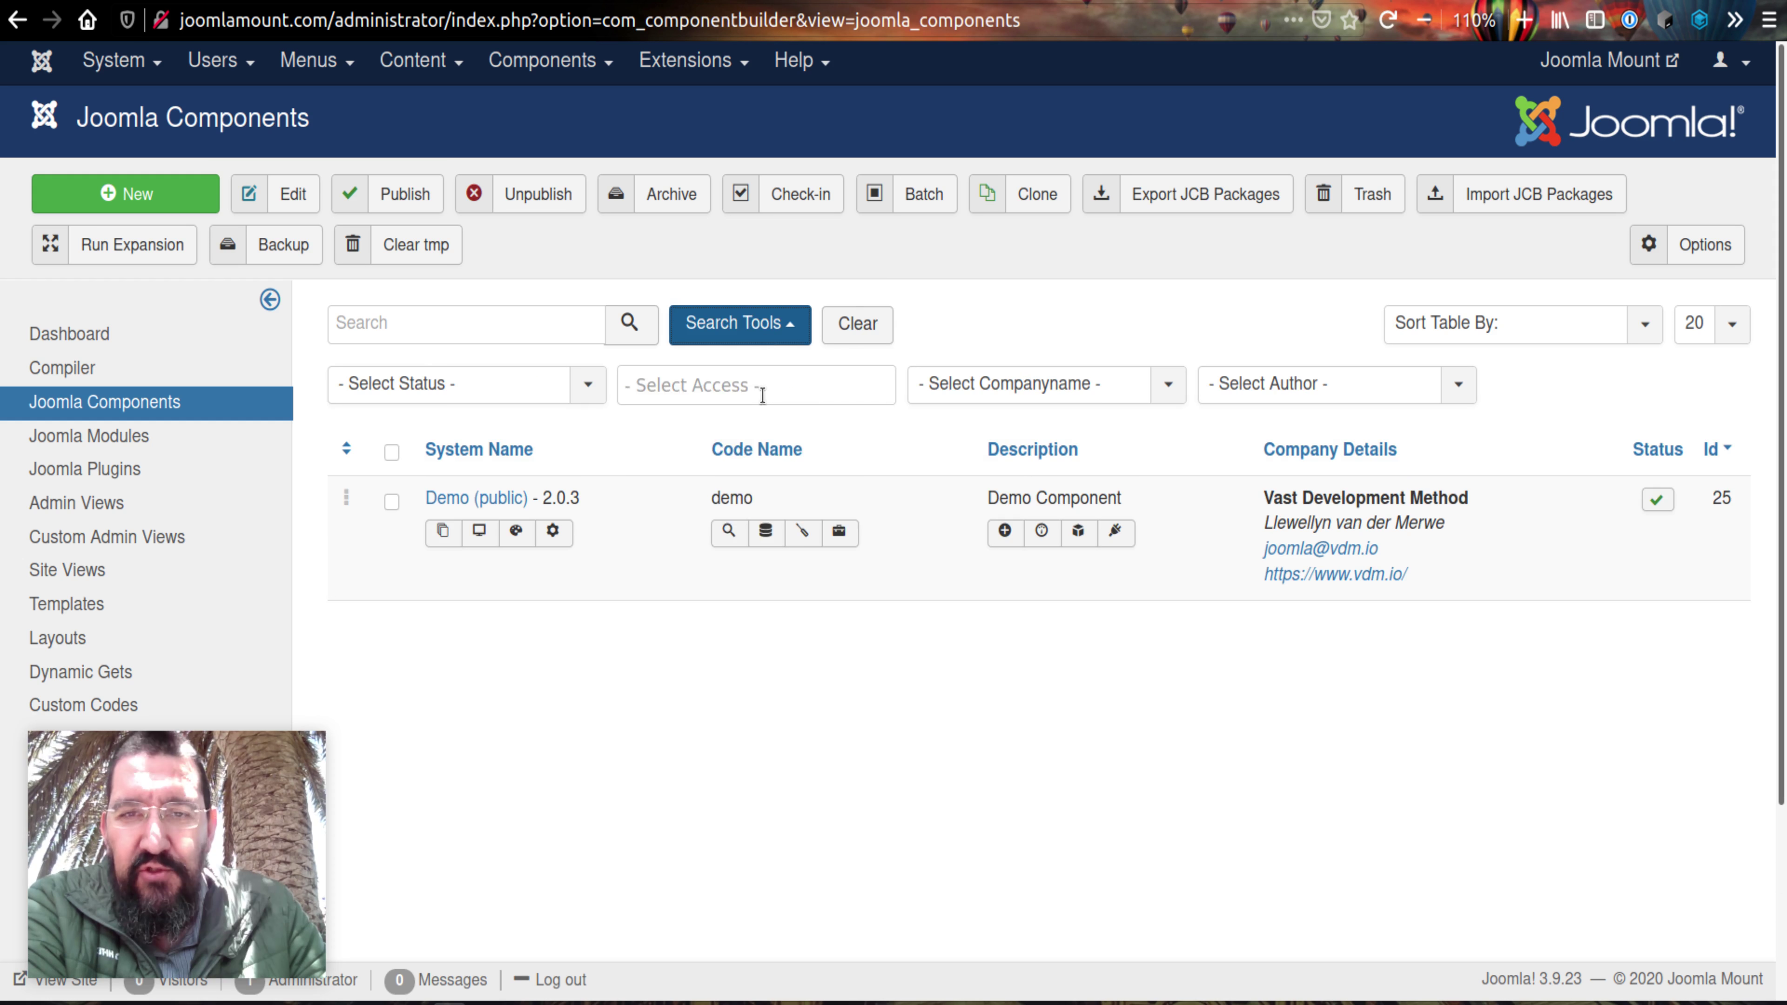
click(746, 384)
click(710, 491)
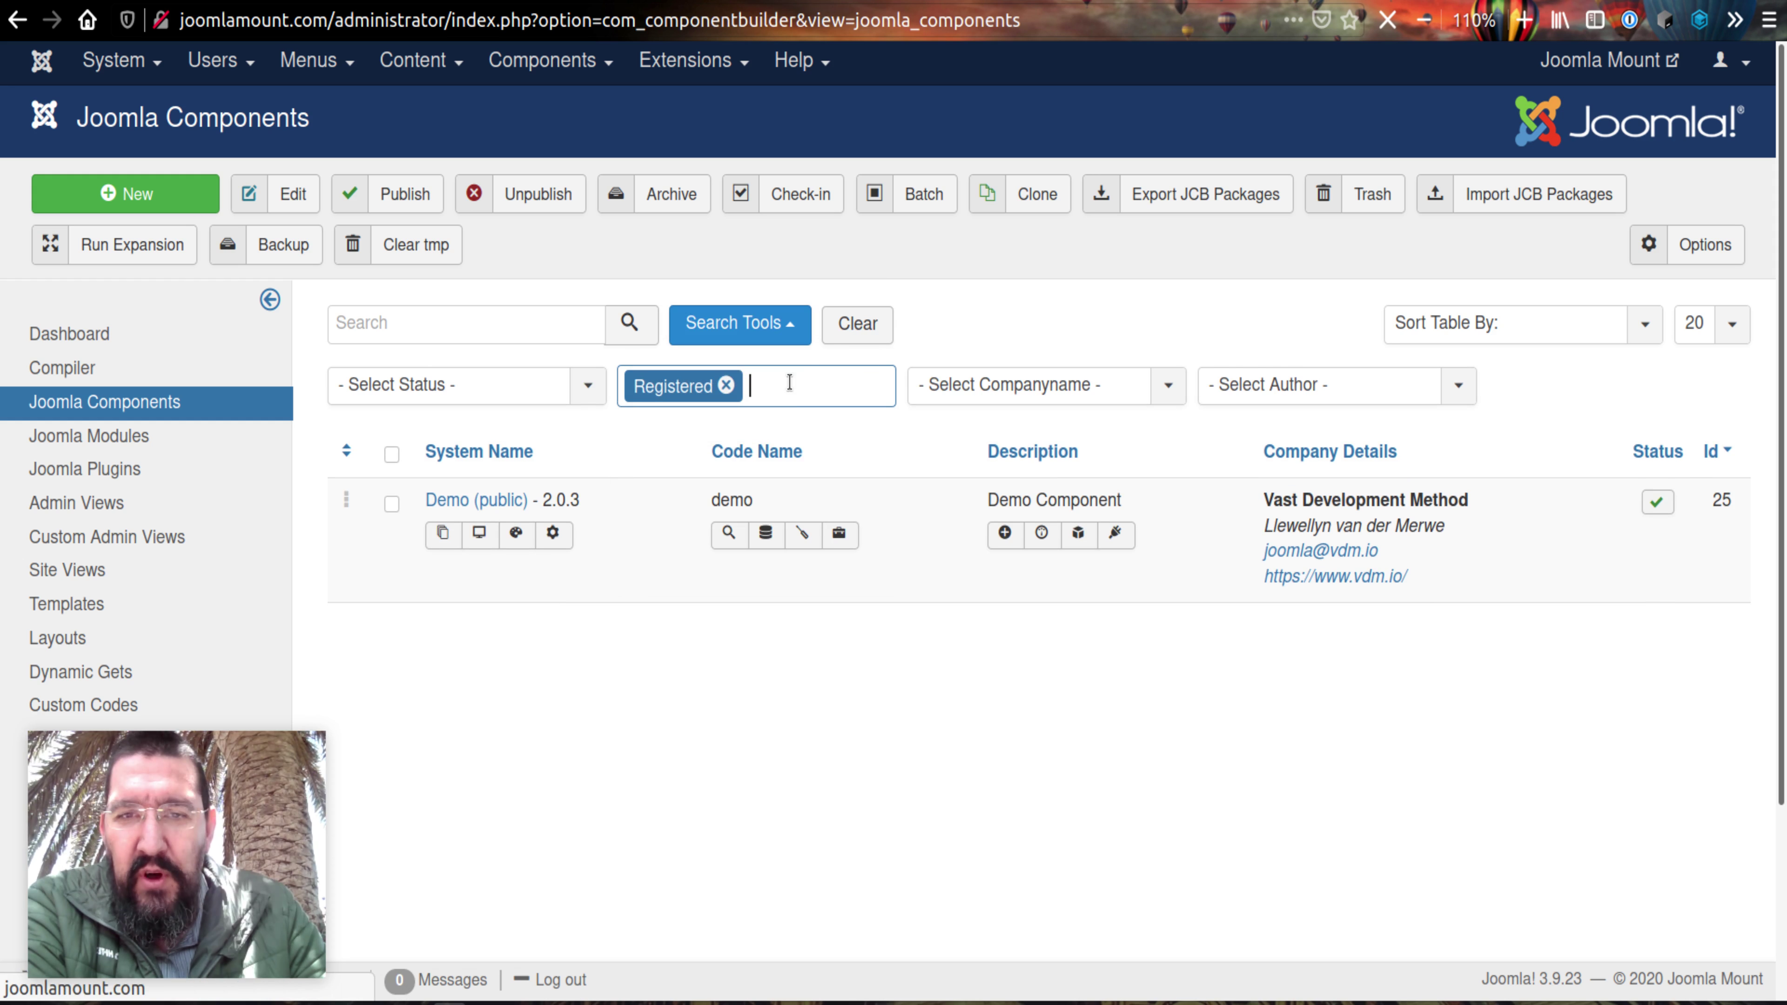
click(792, 391)
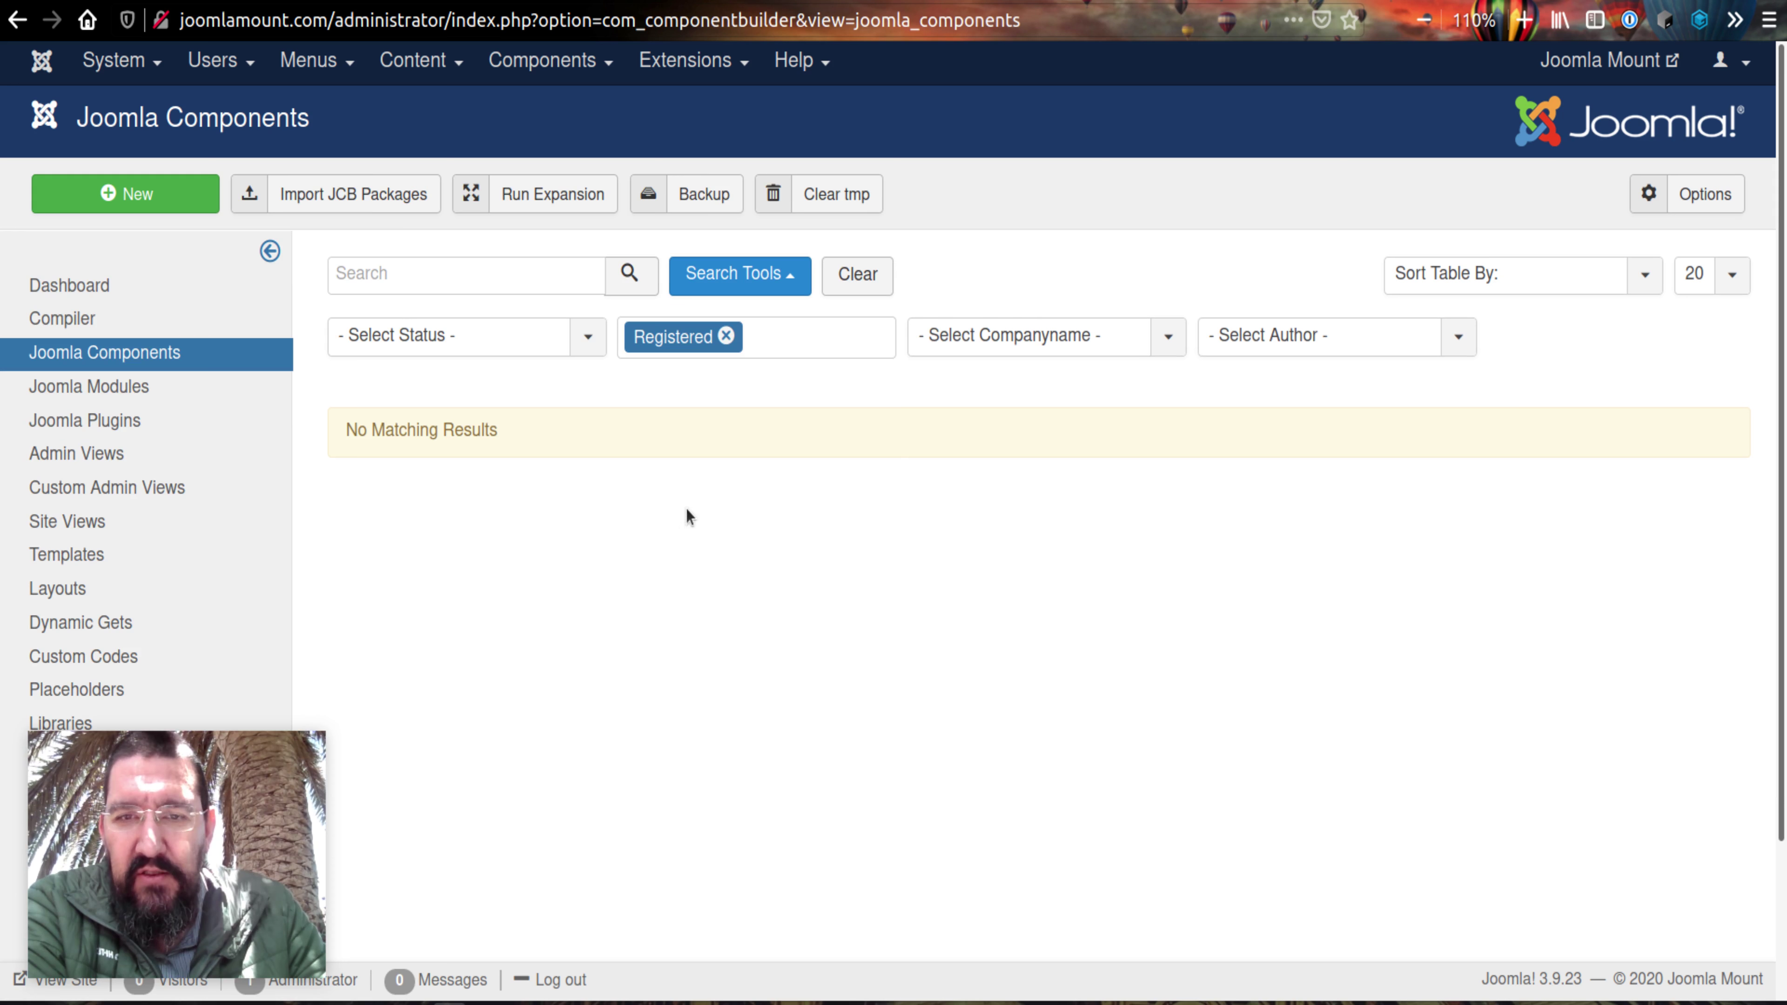
click(781, 341)
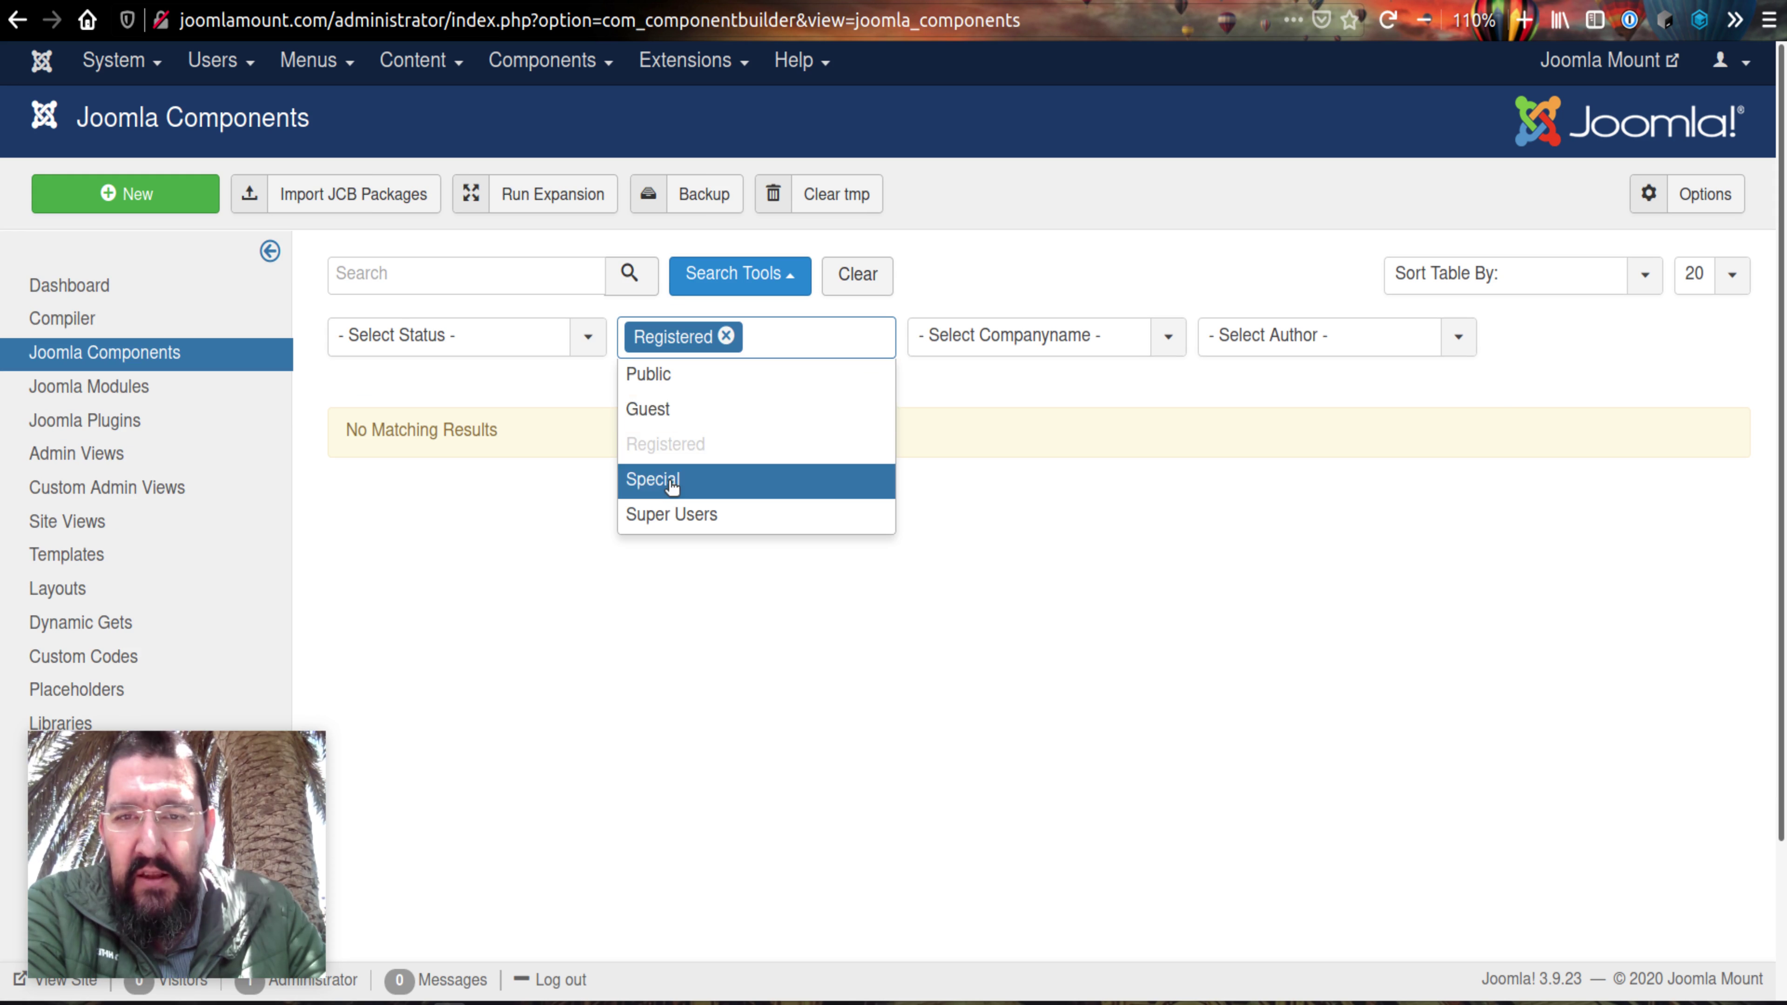
click(670, 481)
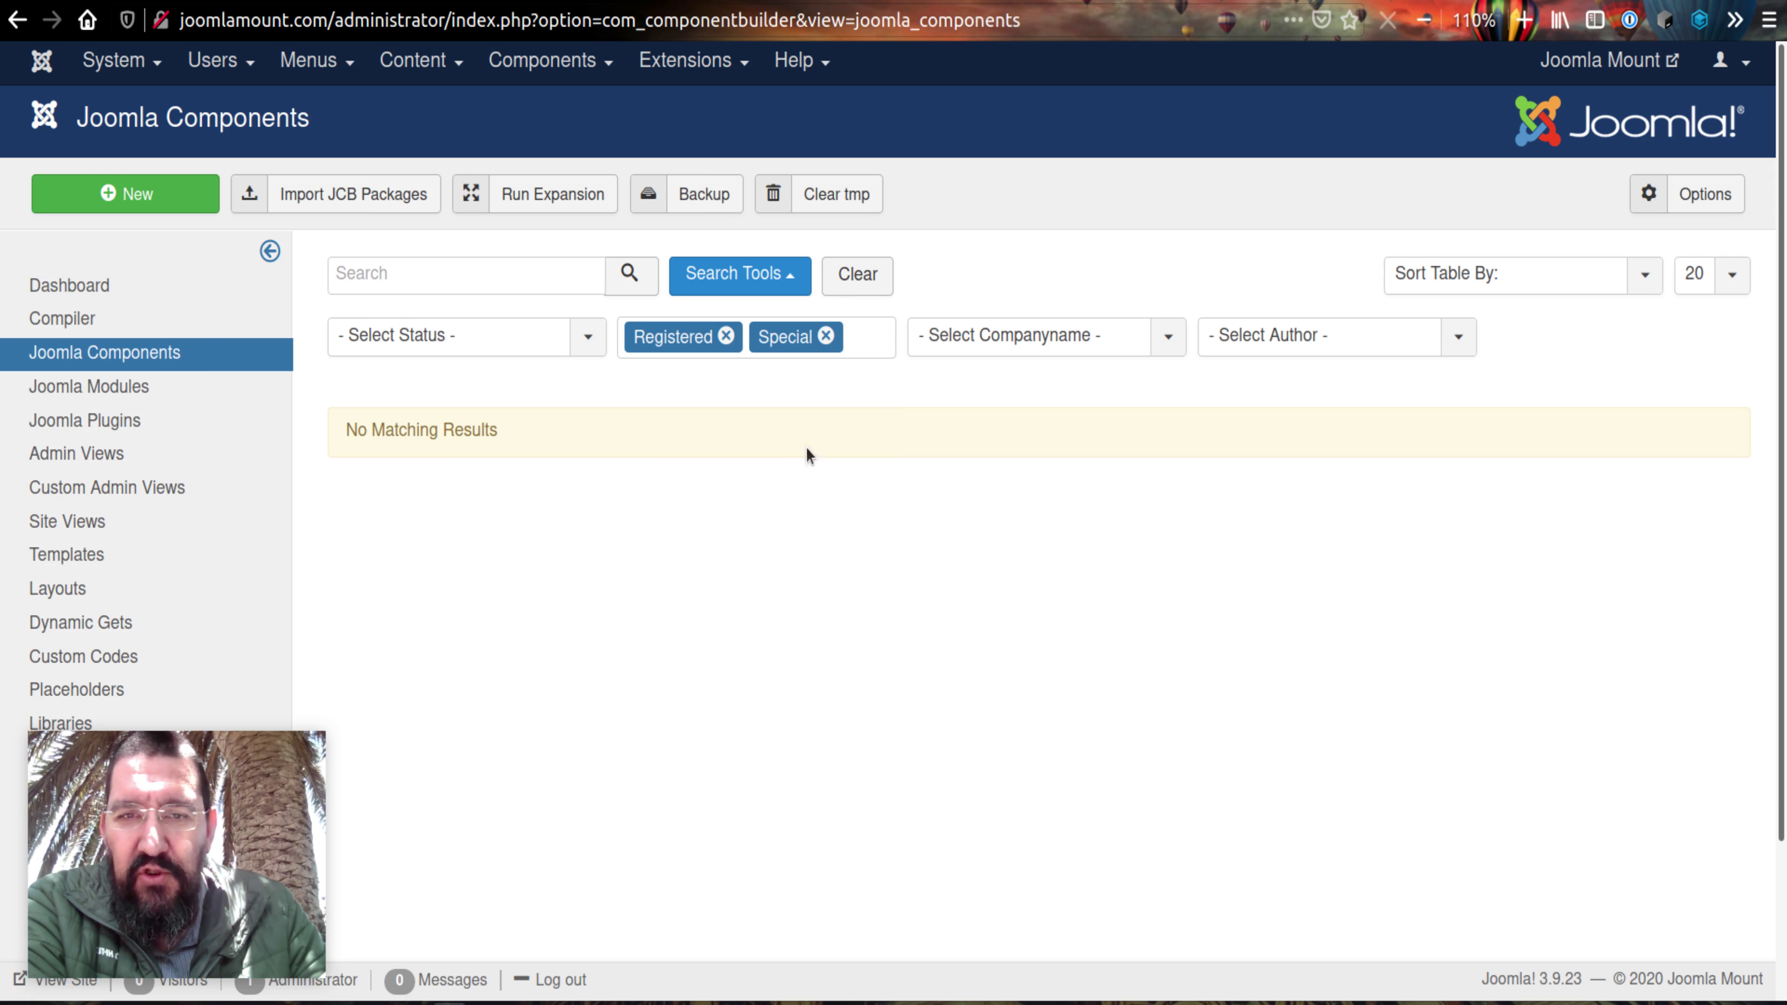
click(852, 338)
click(703, 514)
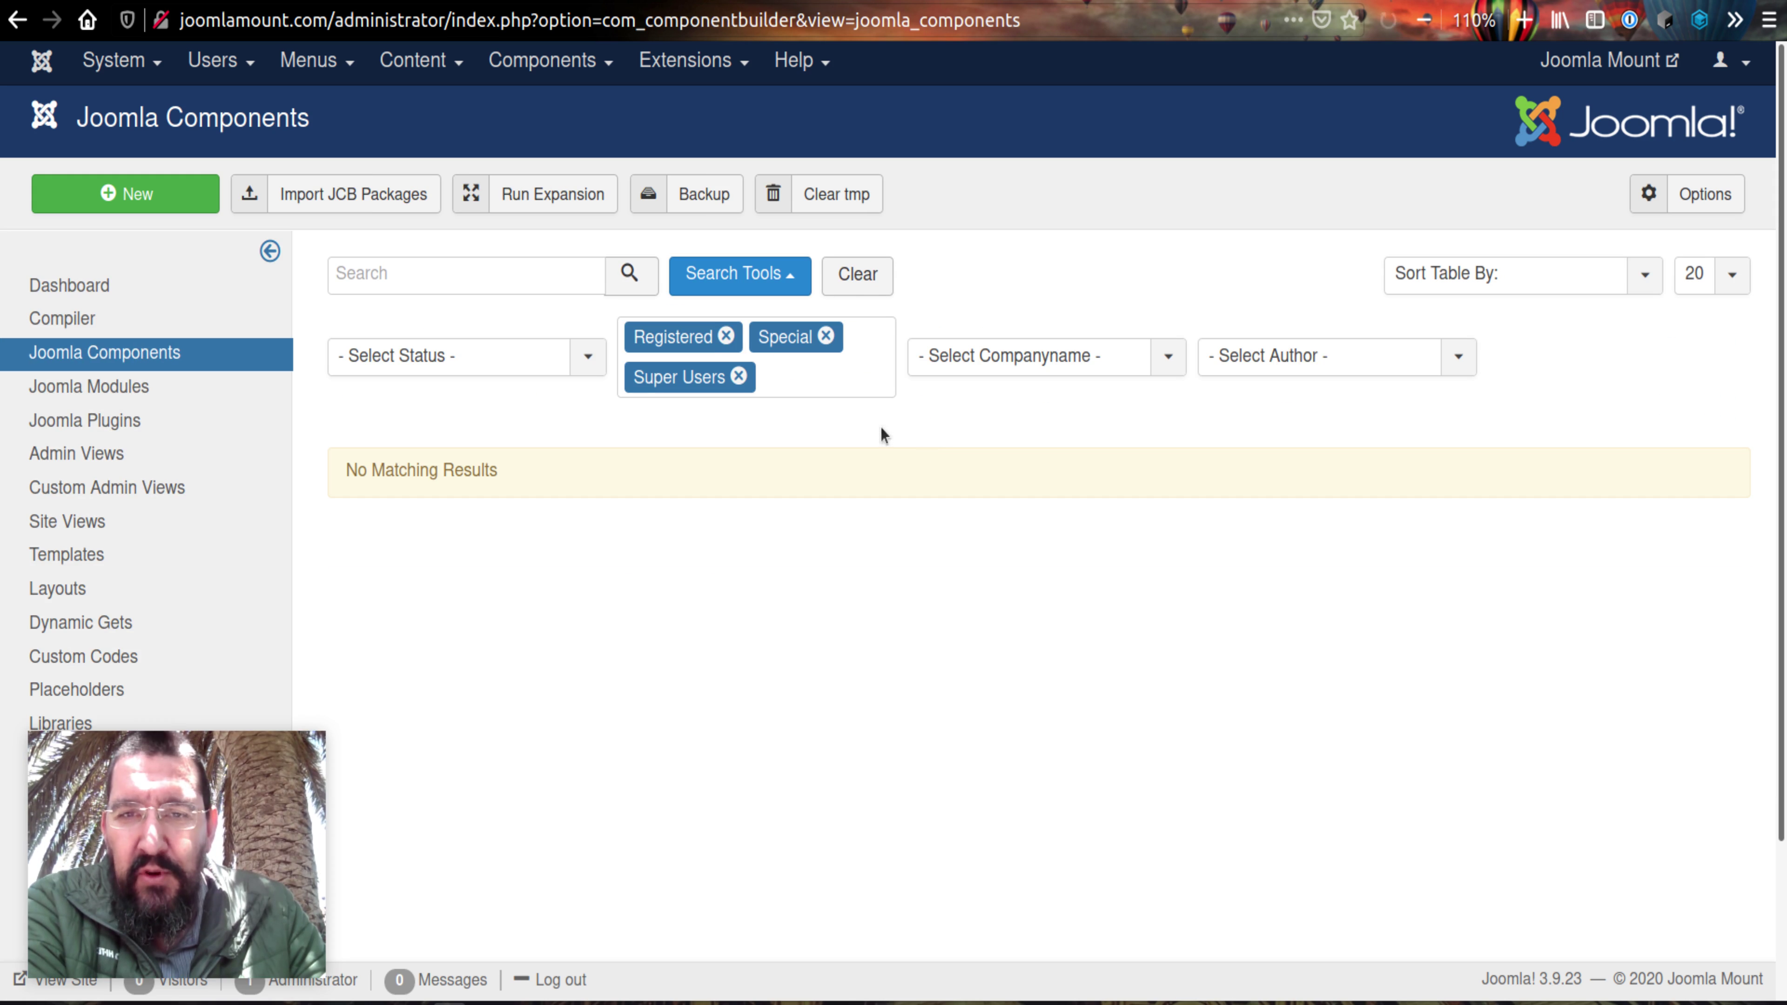
Remove the Registered and Special access filters, and clear all remaining filters from the components list
click(727, 337)
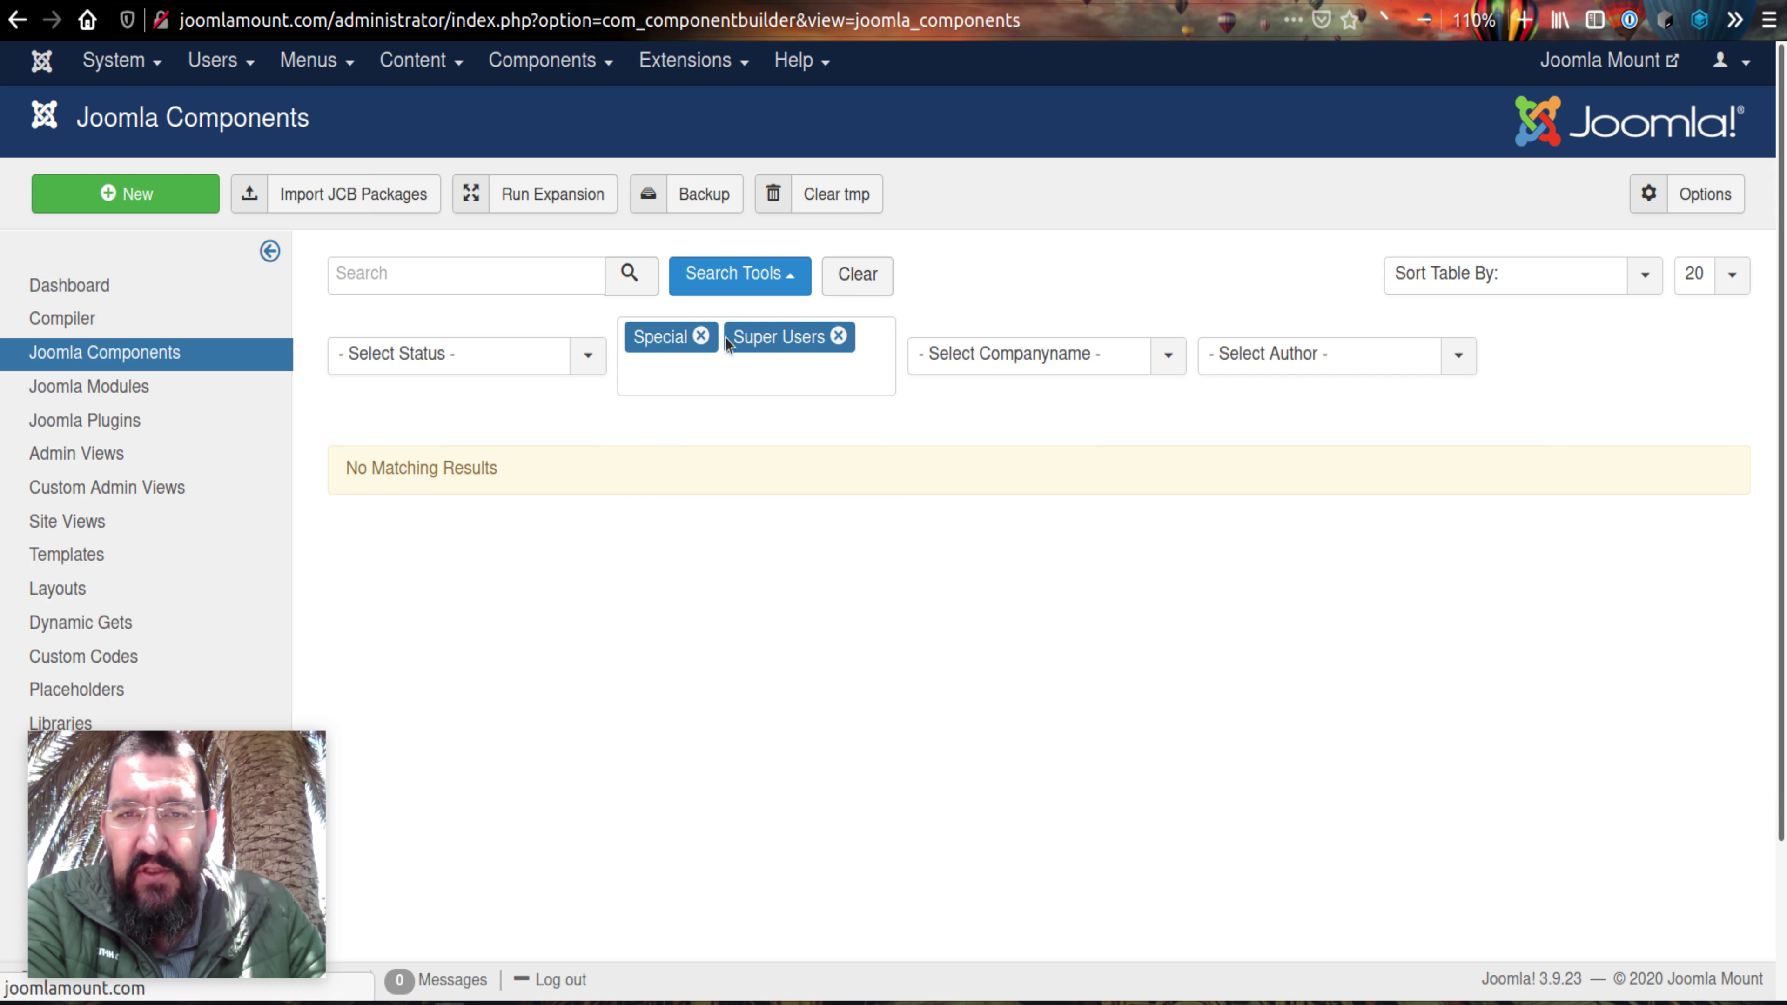
click(701, 336)
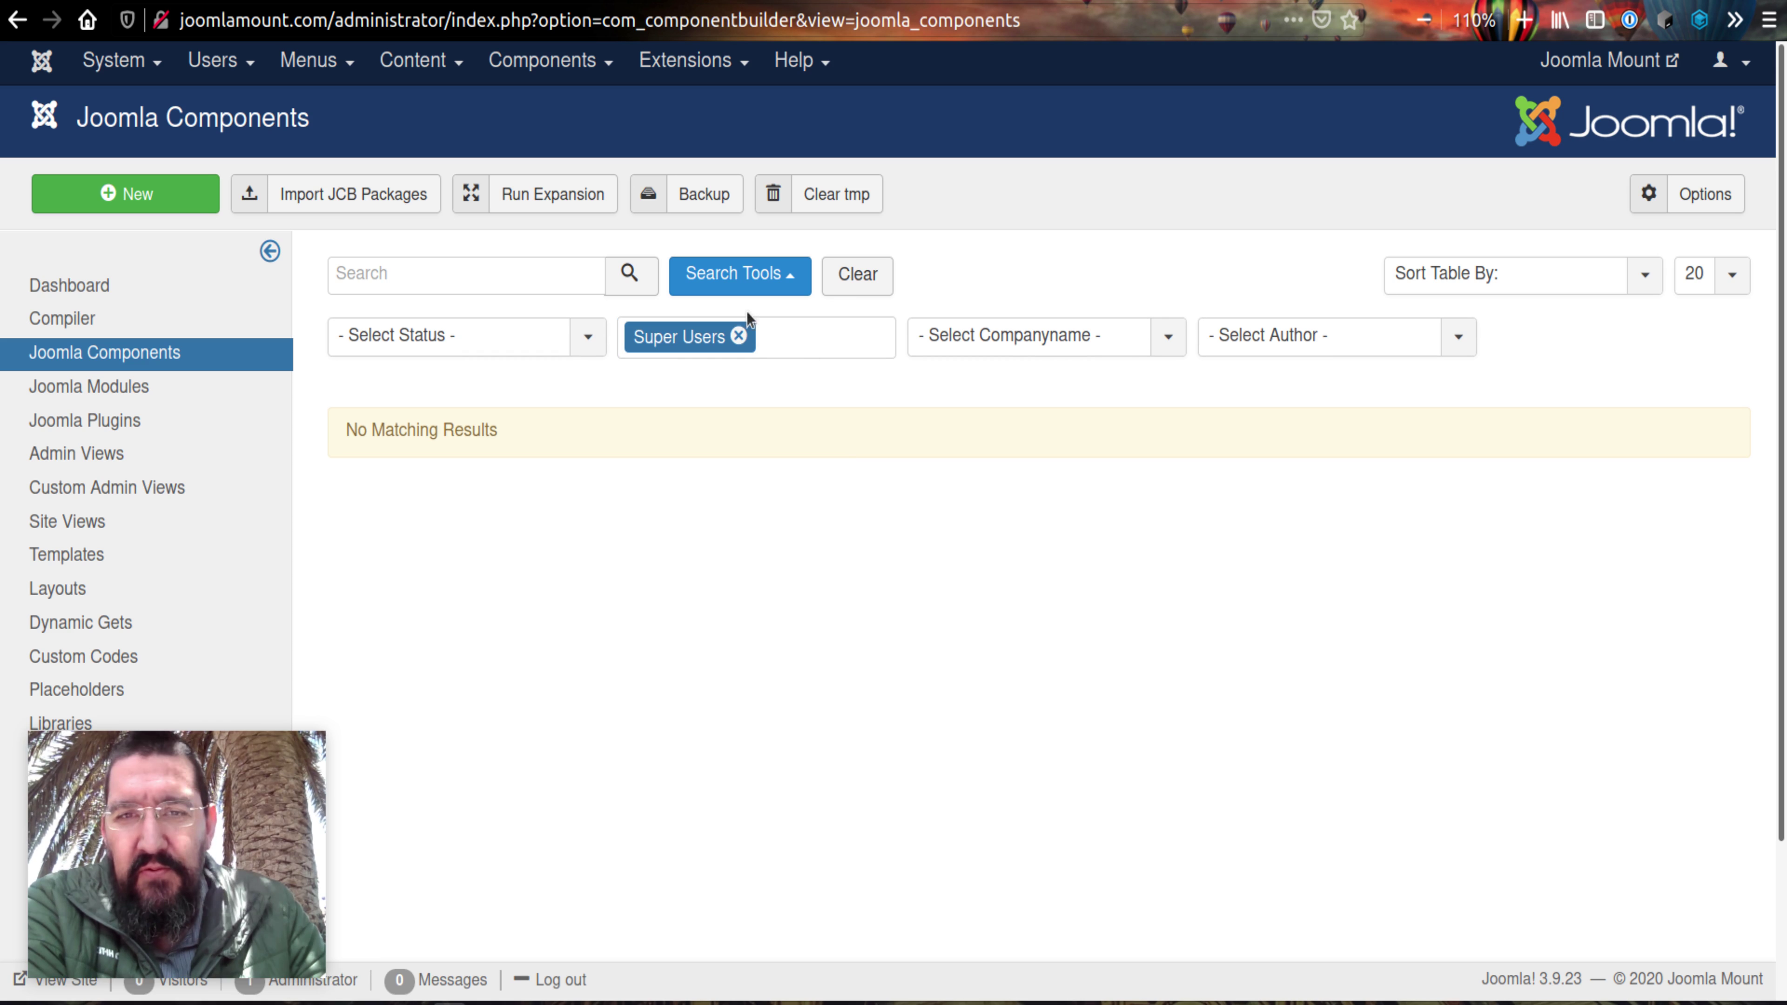
click(856, 273)
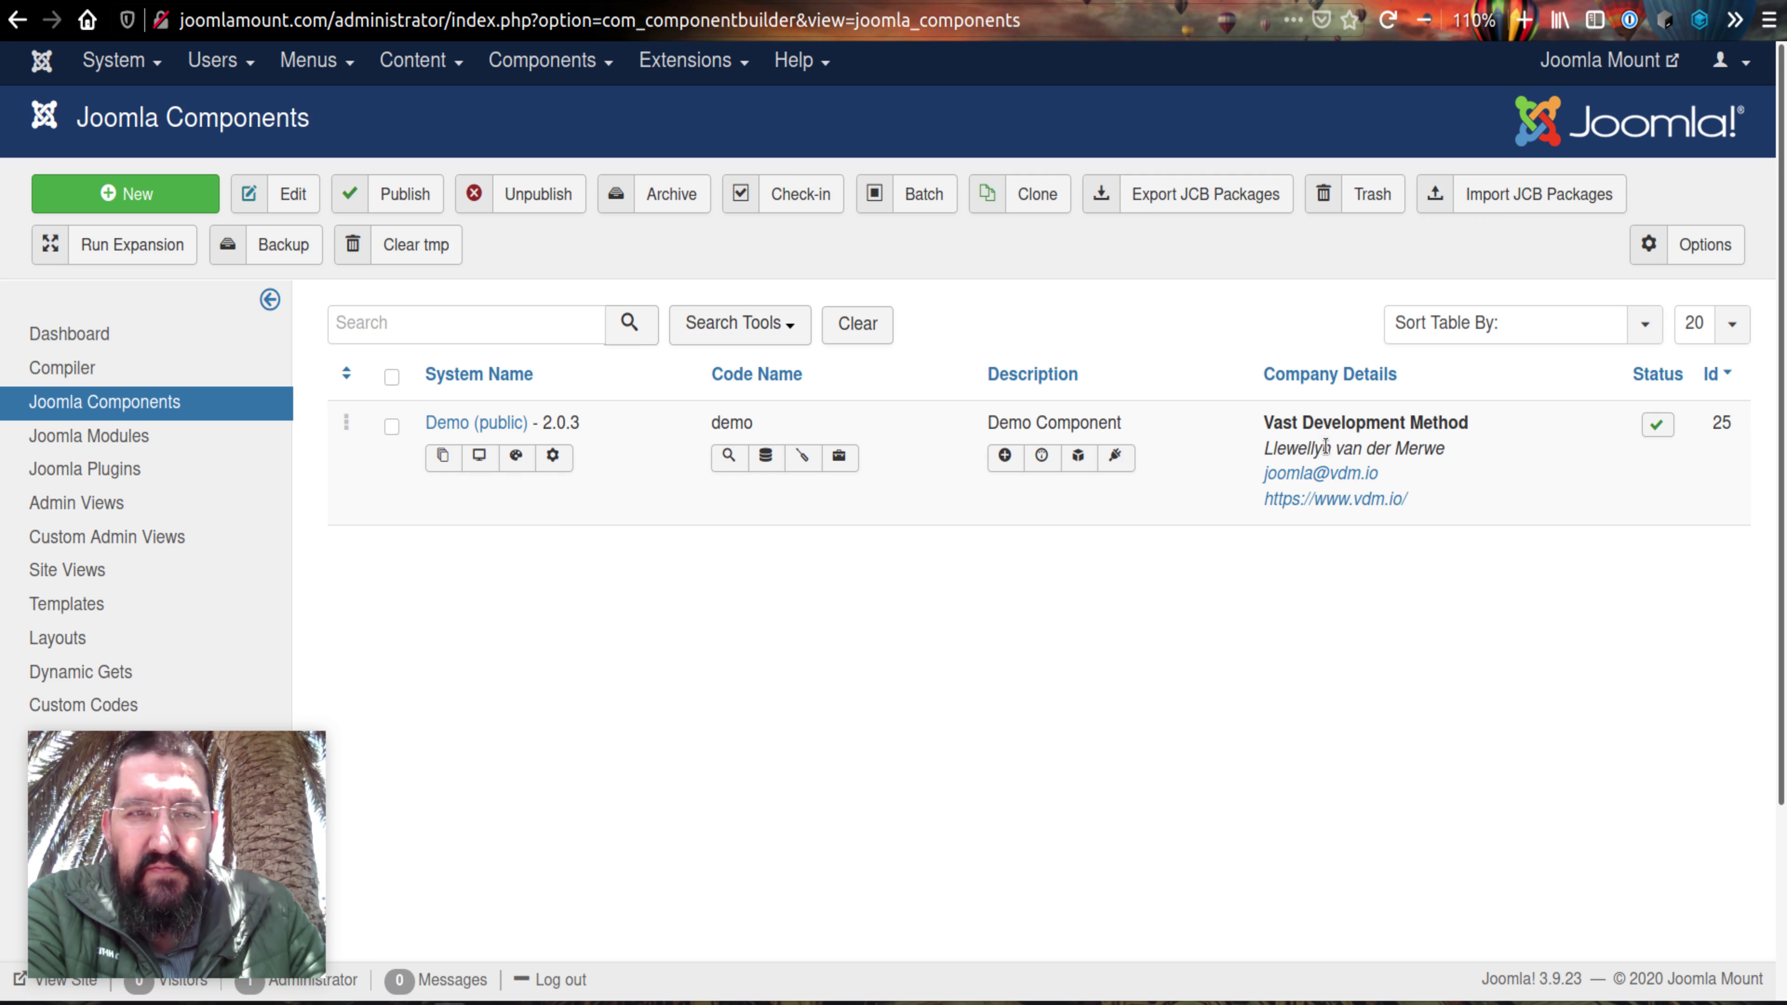
click(785, 330)
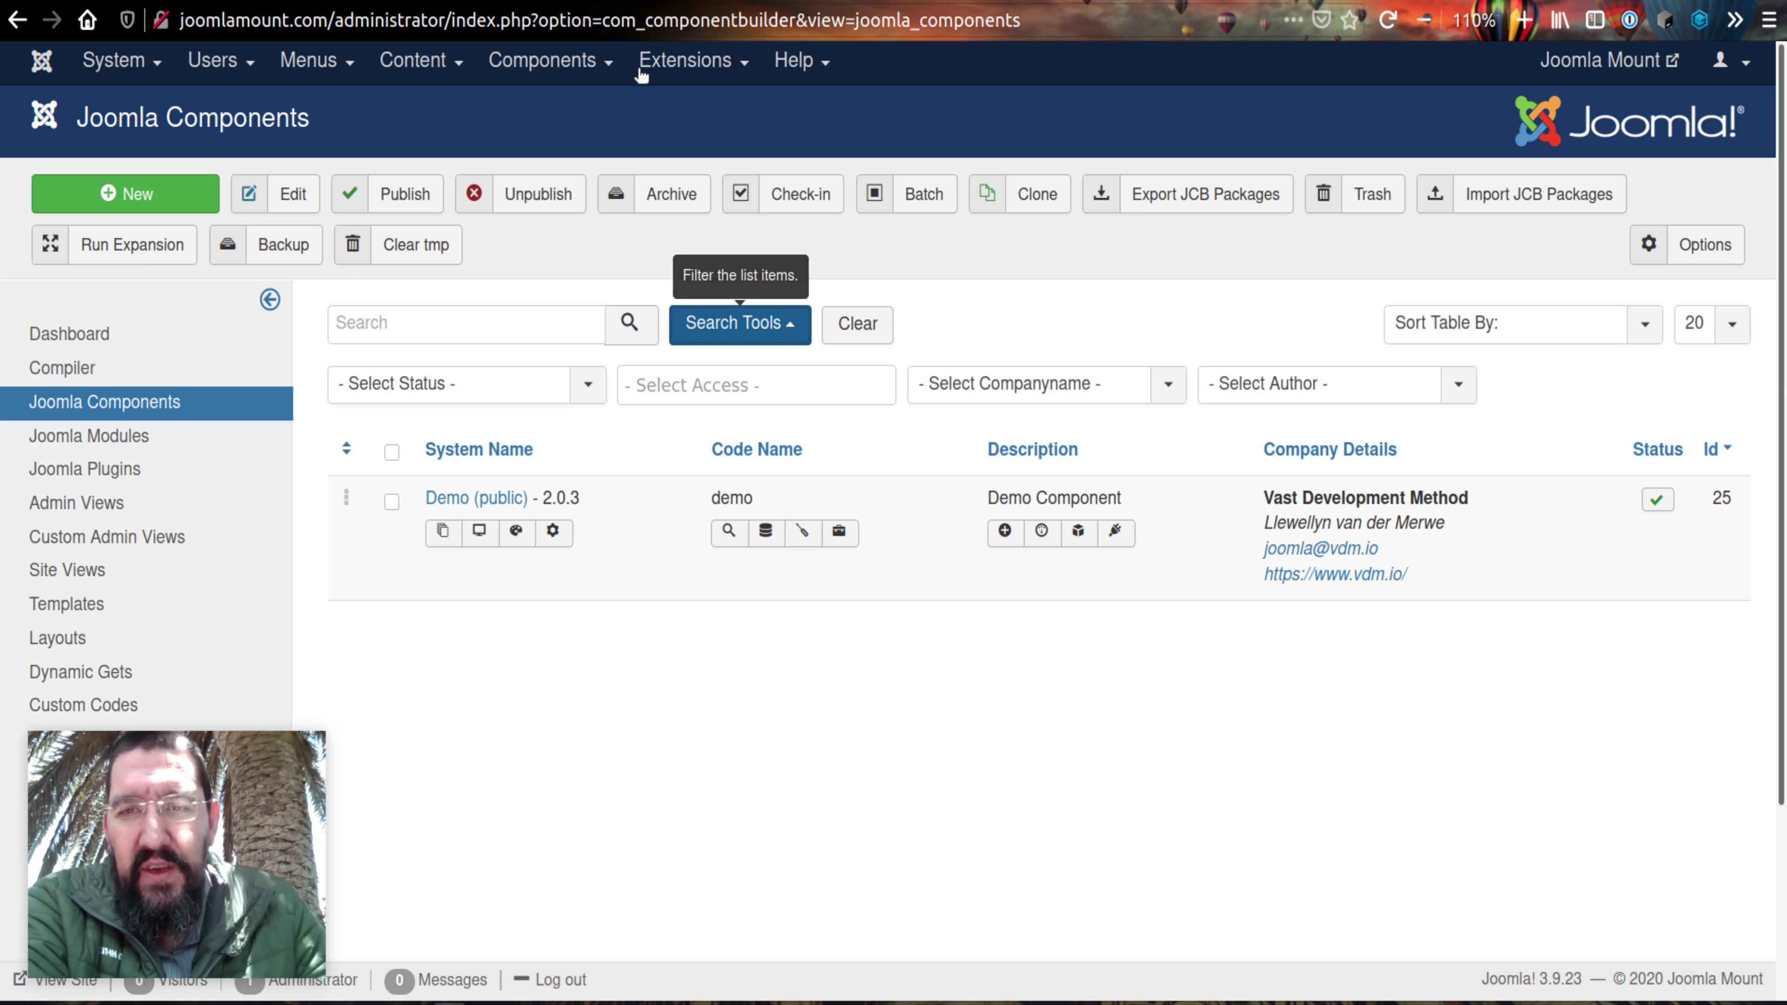
click(880, 322)
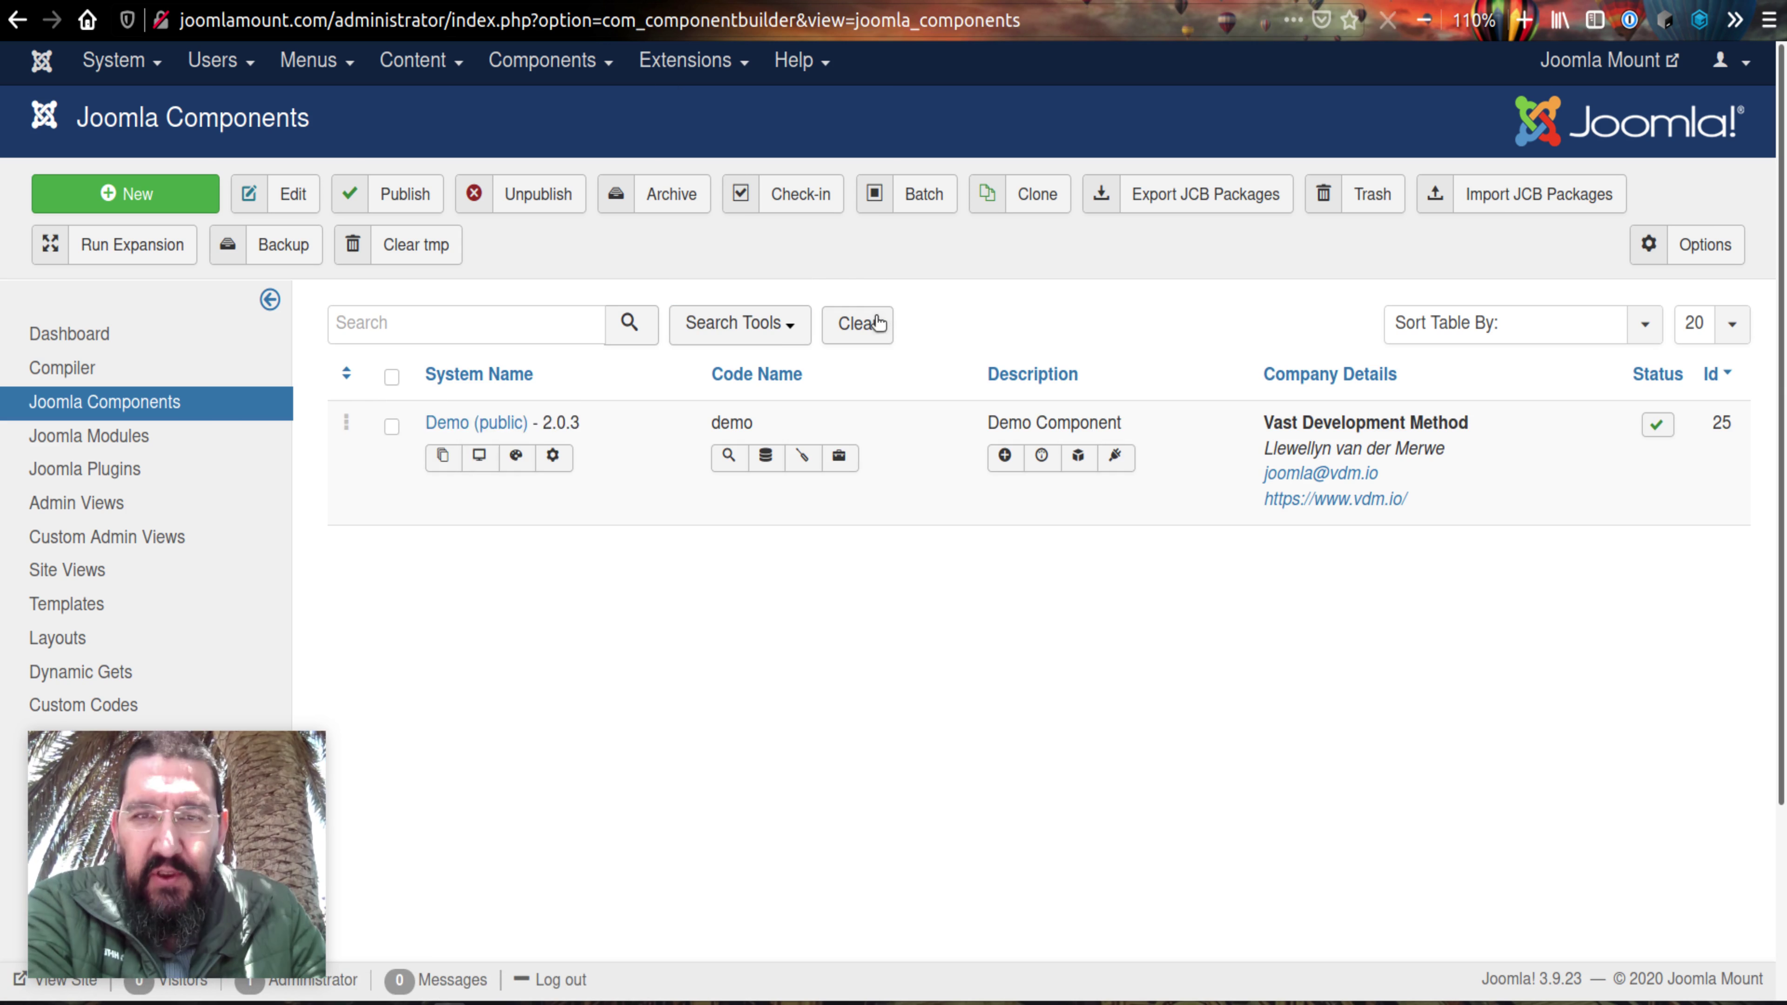
Open the admin views of the Demo component and inspect the Filter Type options, keeping Above (new)
click(441, 456)
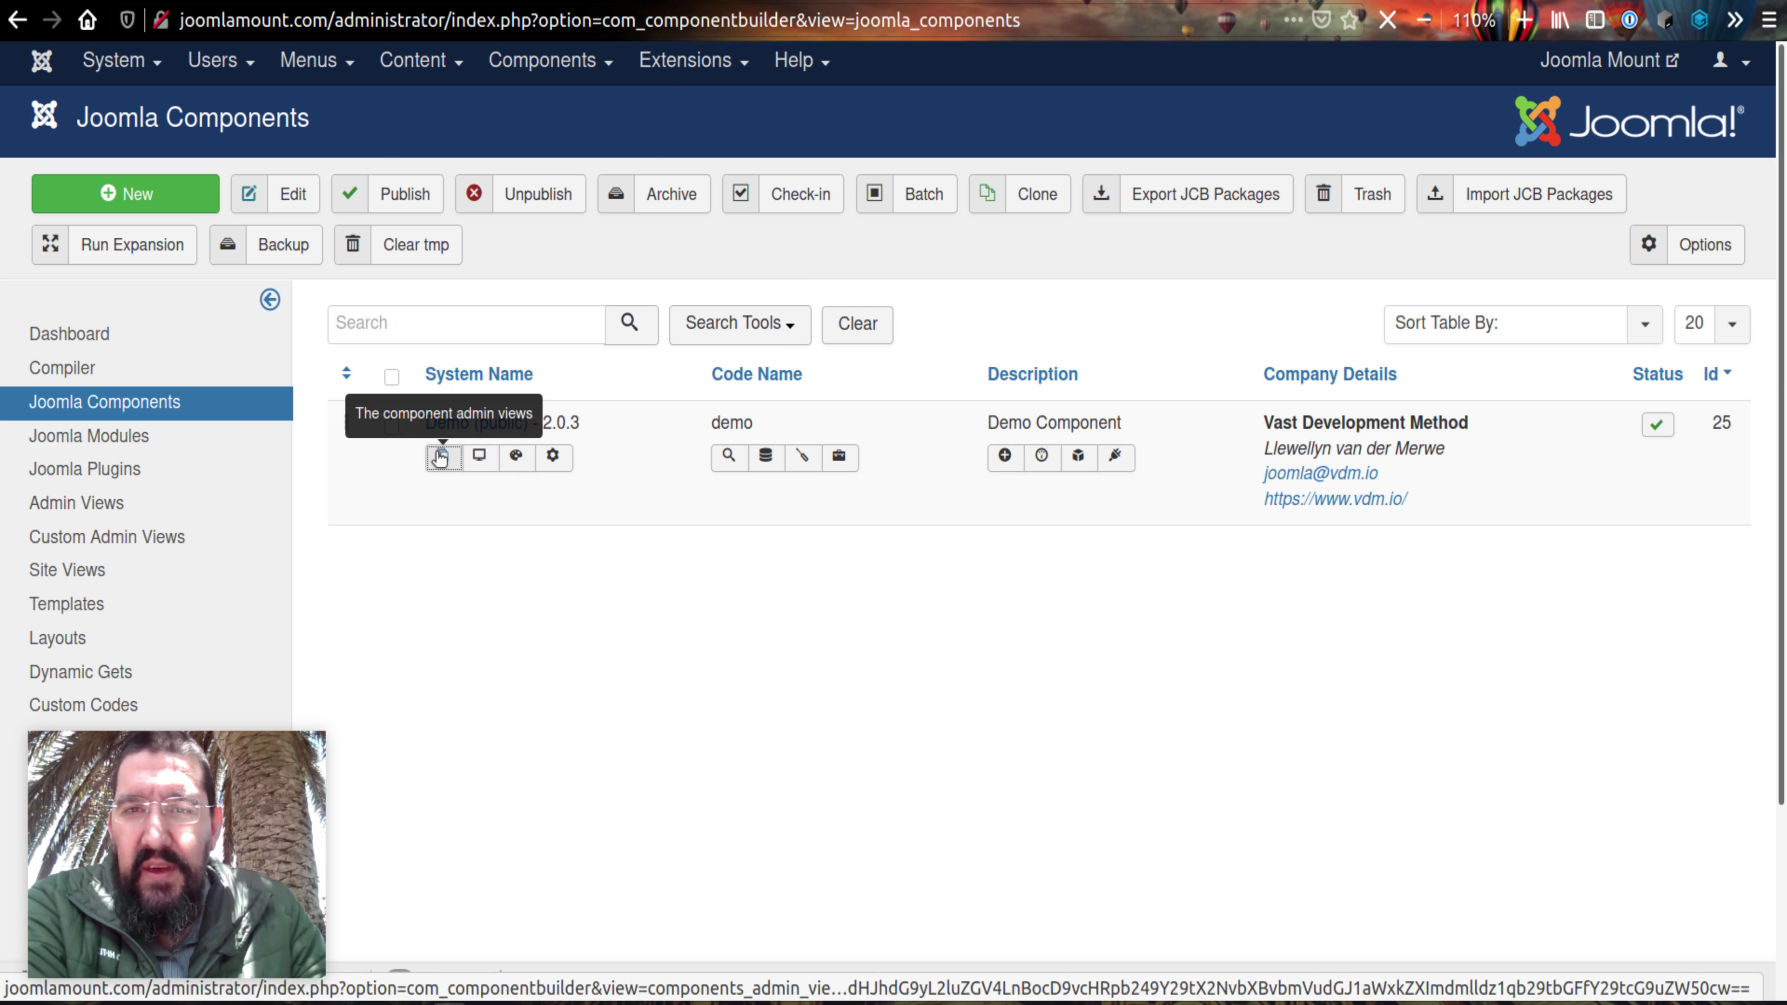
scroll(911, 355, down, 2)
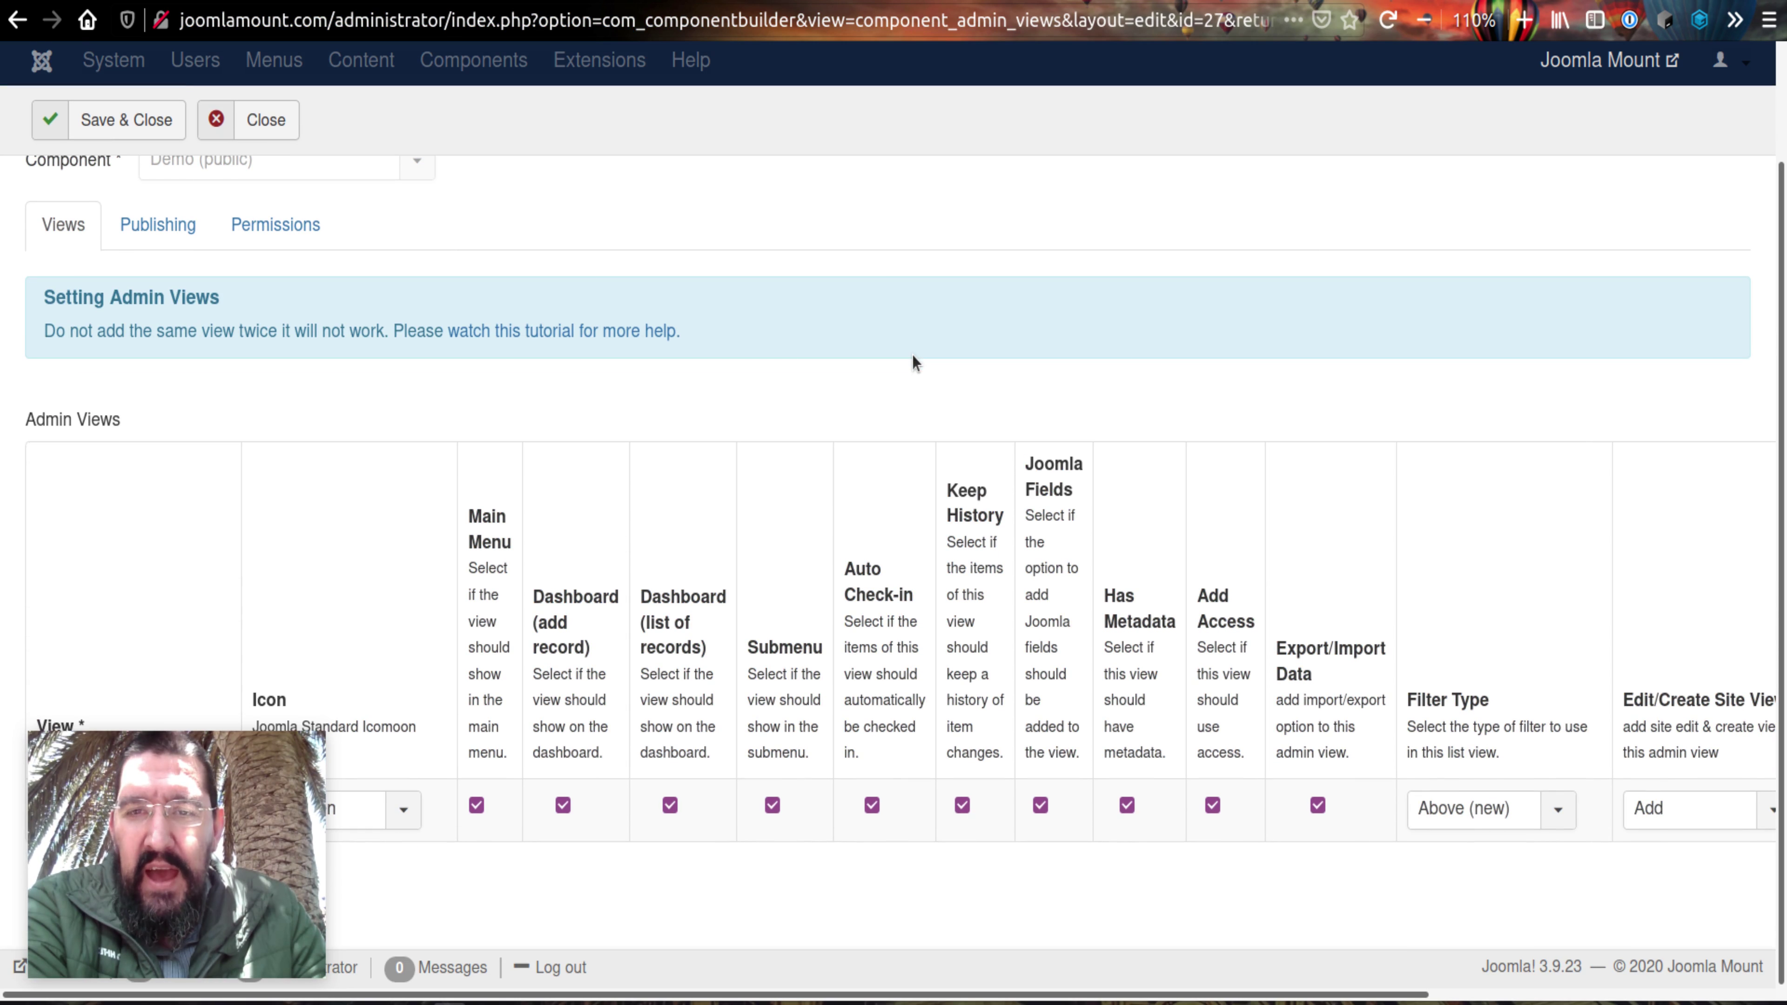
scroll(849, 366, up, 2)
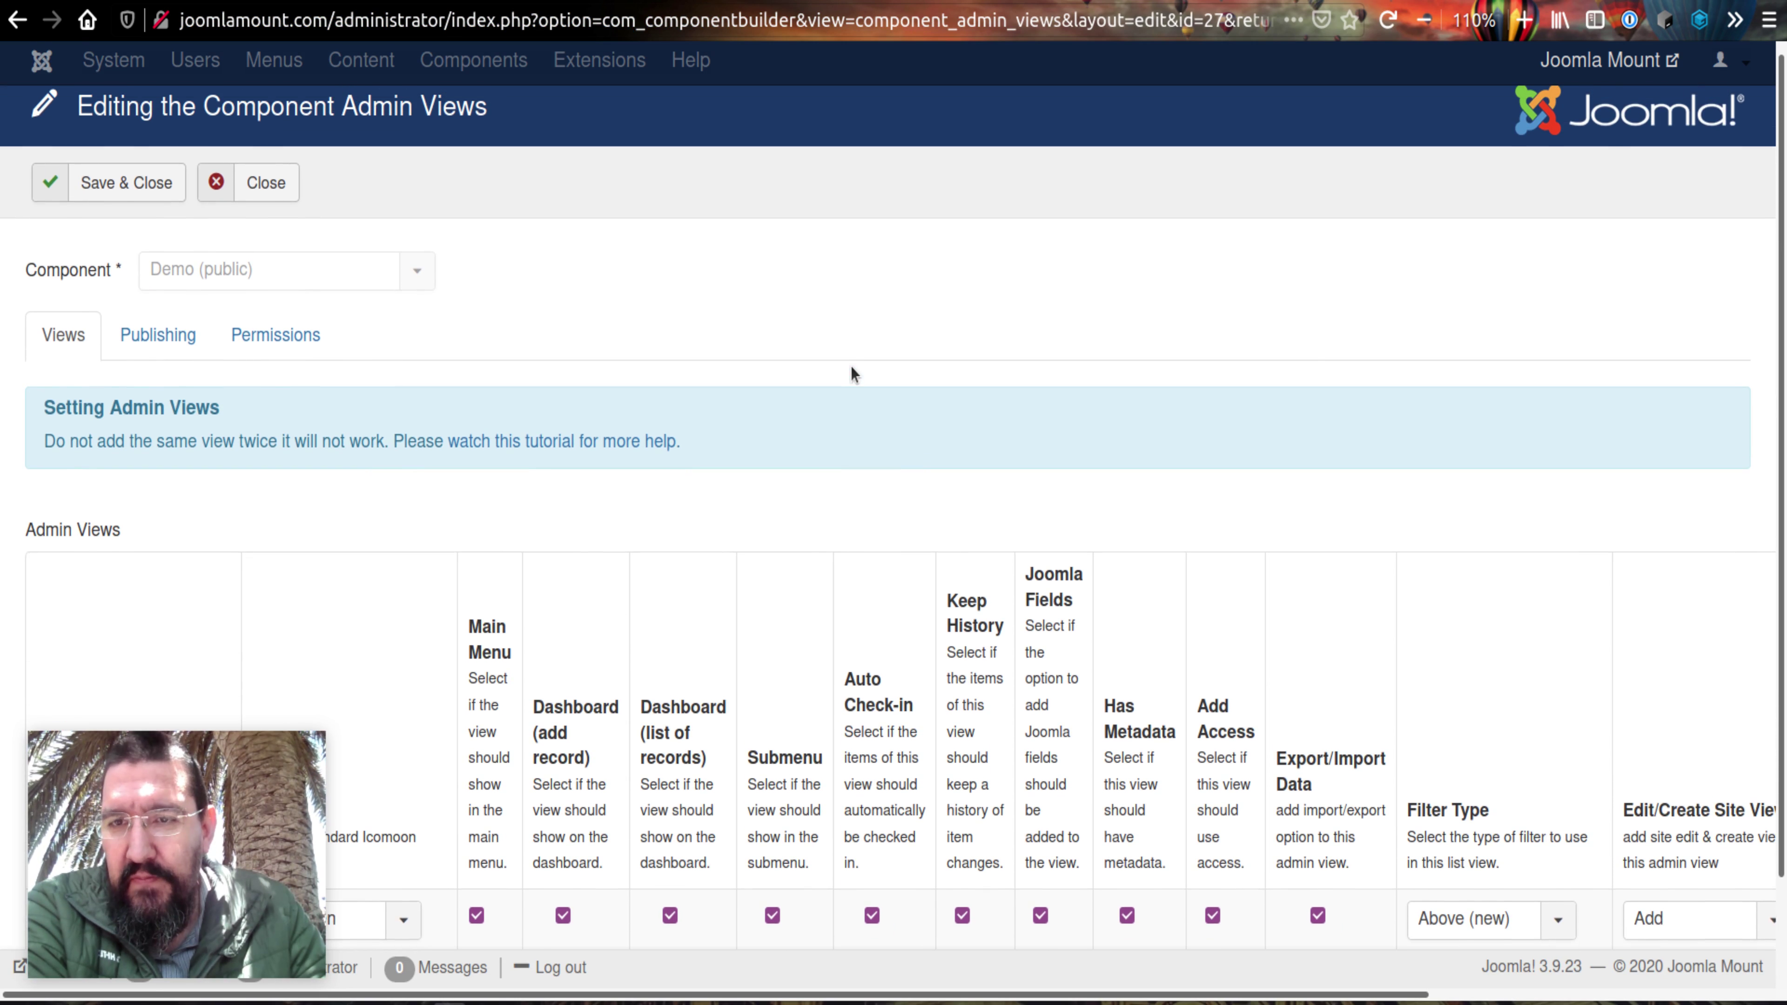
scroll(1047, 400, down, 2)
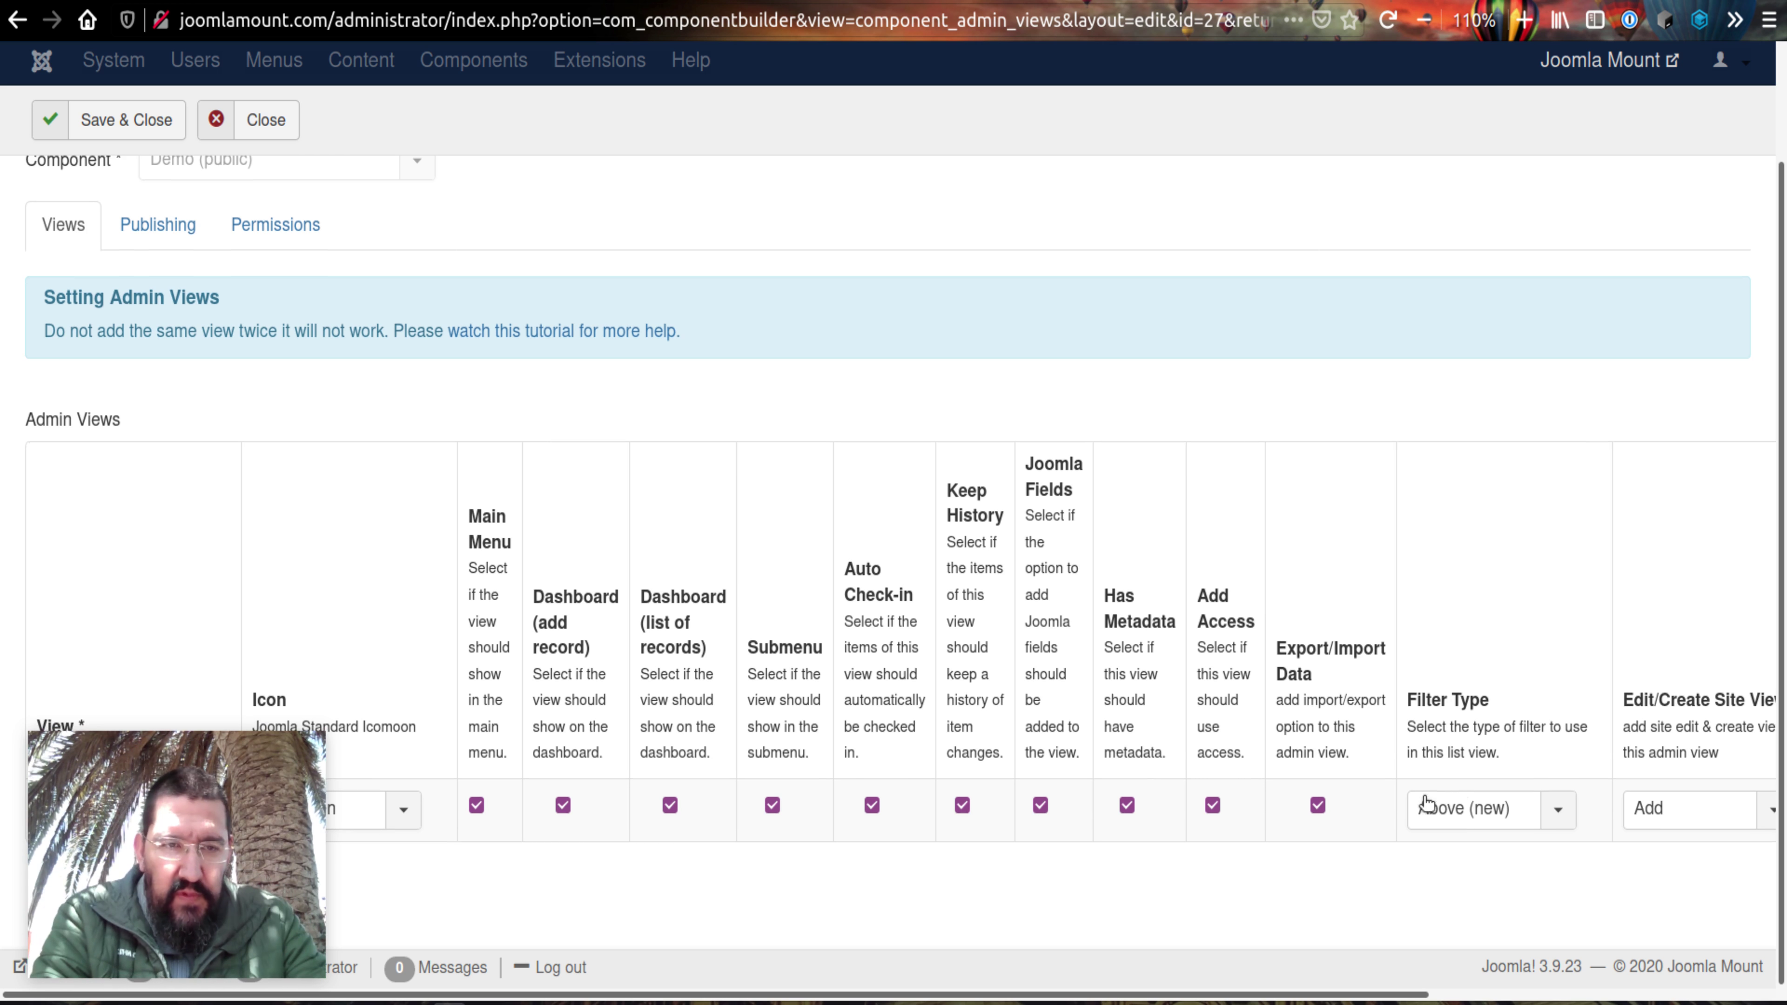
click(1490, 811)
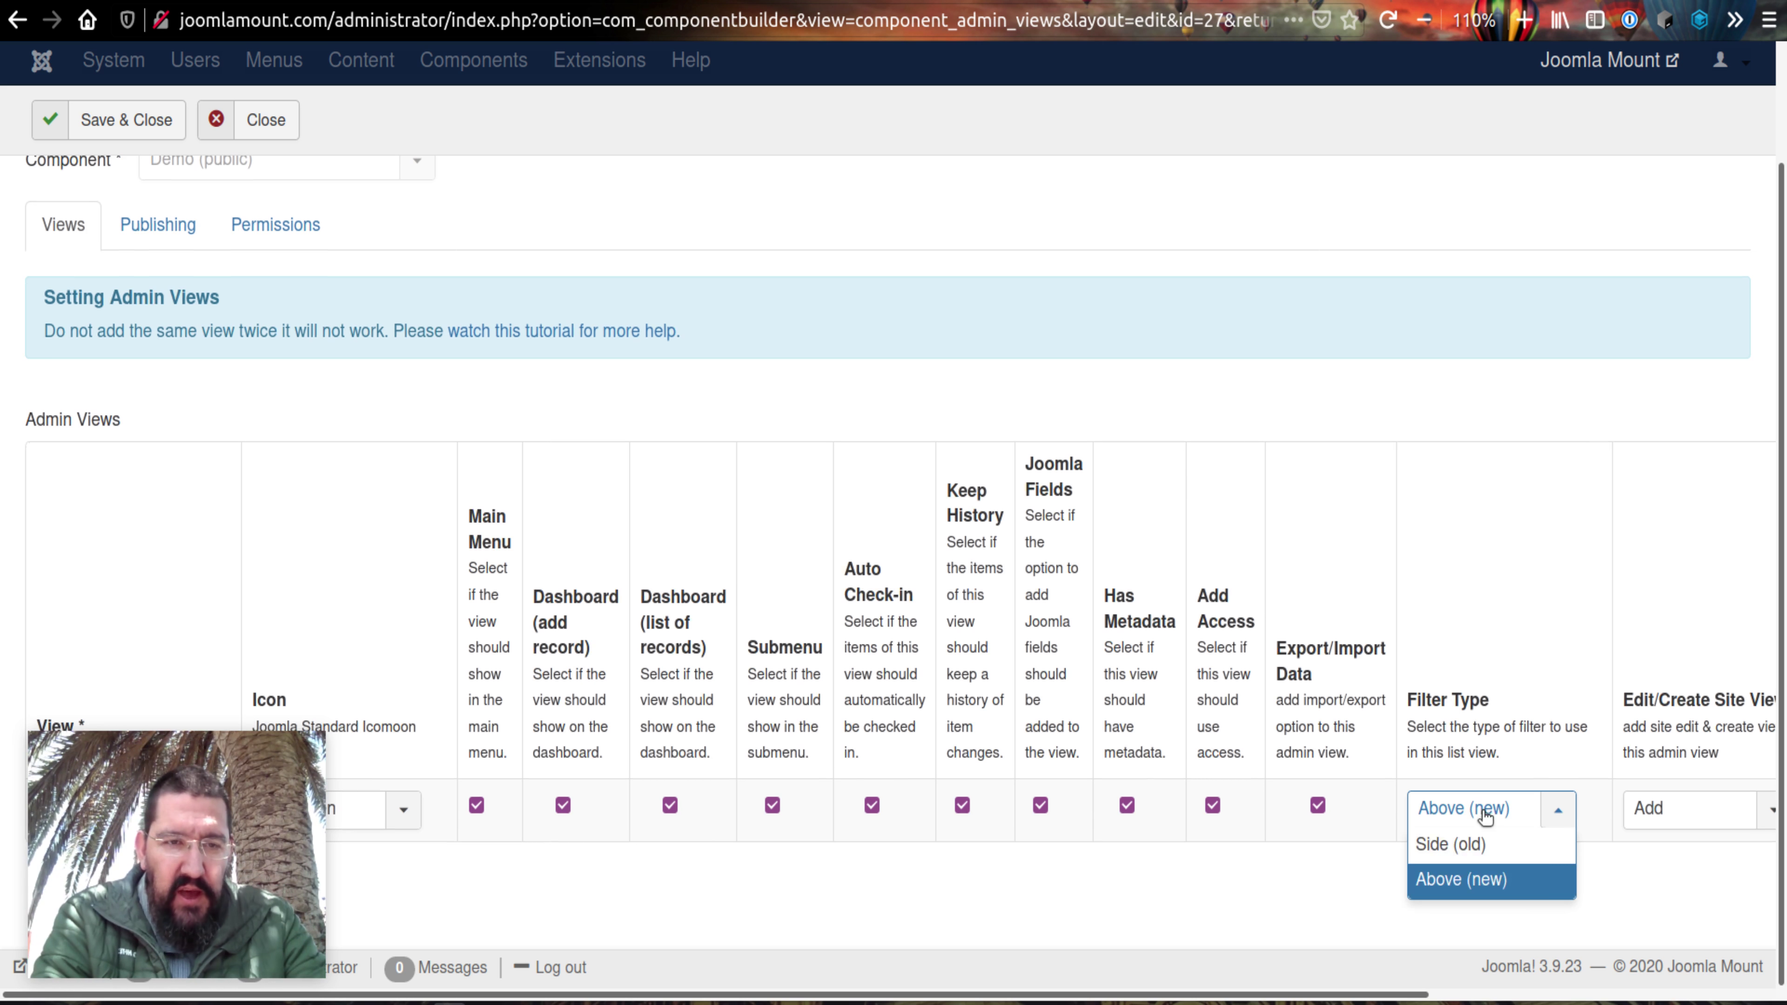
click(1476, 877)
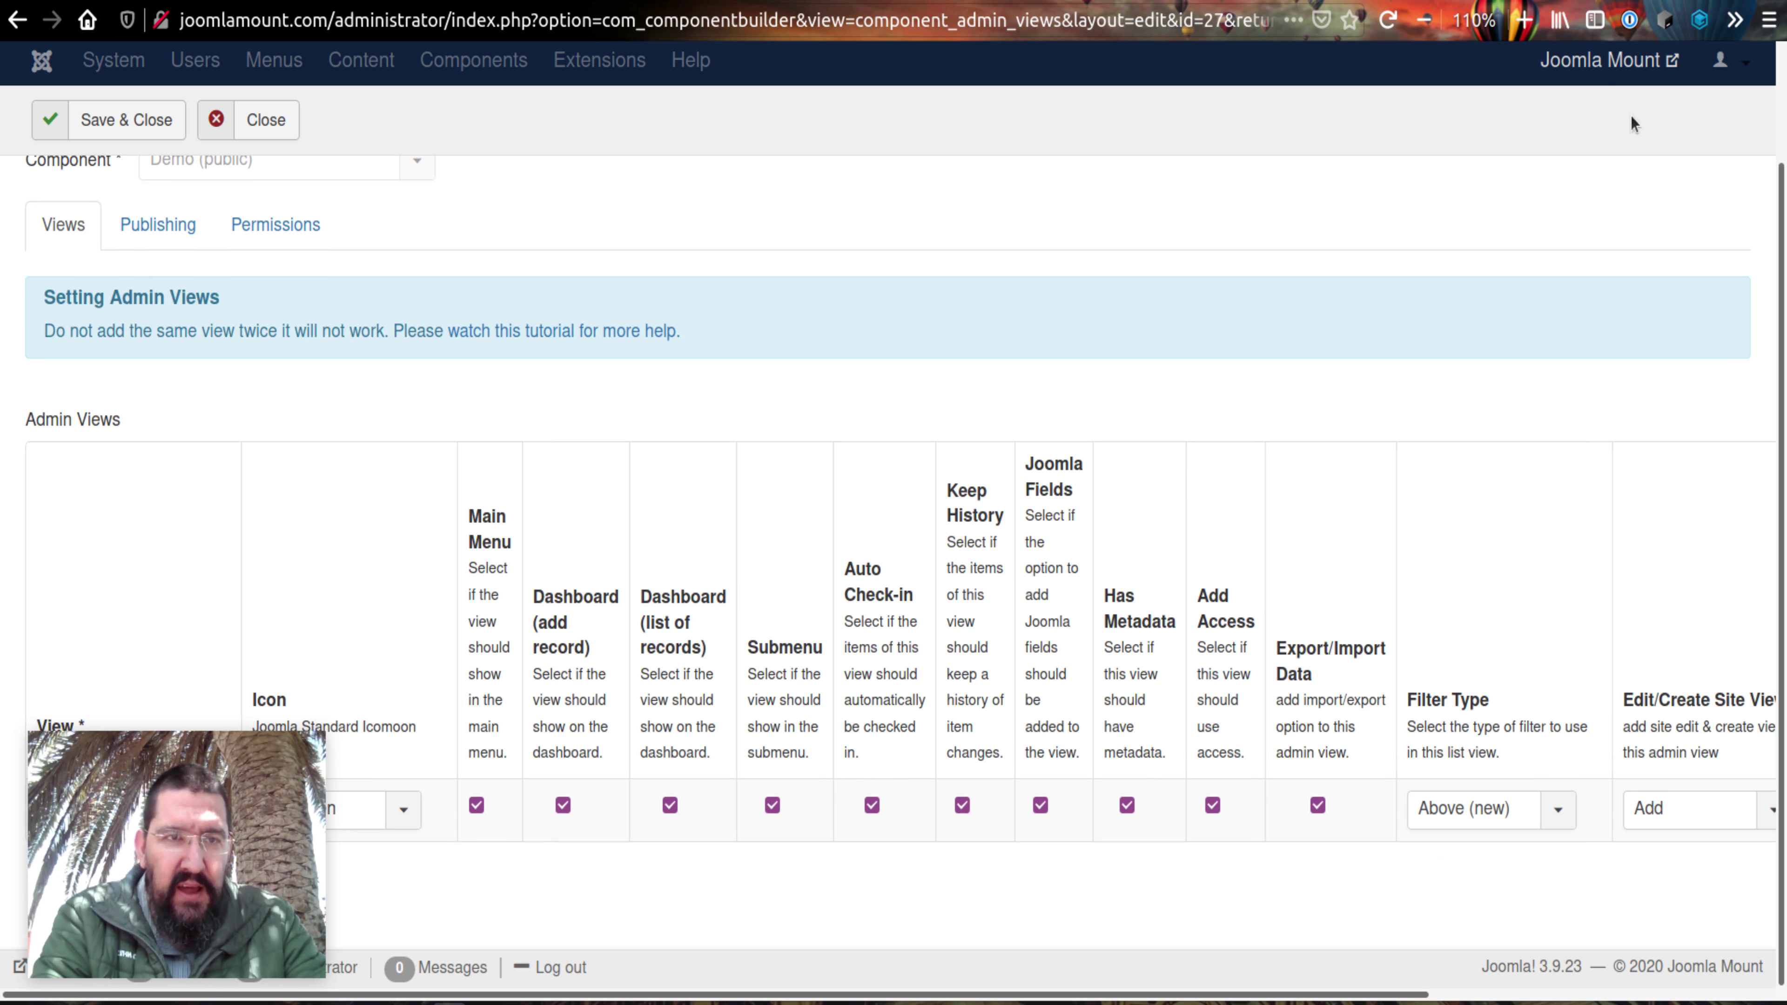
Reduce the page zoom to 90% and close the component admin views editor without saving
click(1426, 21)
click(1426, 21)
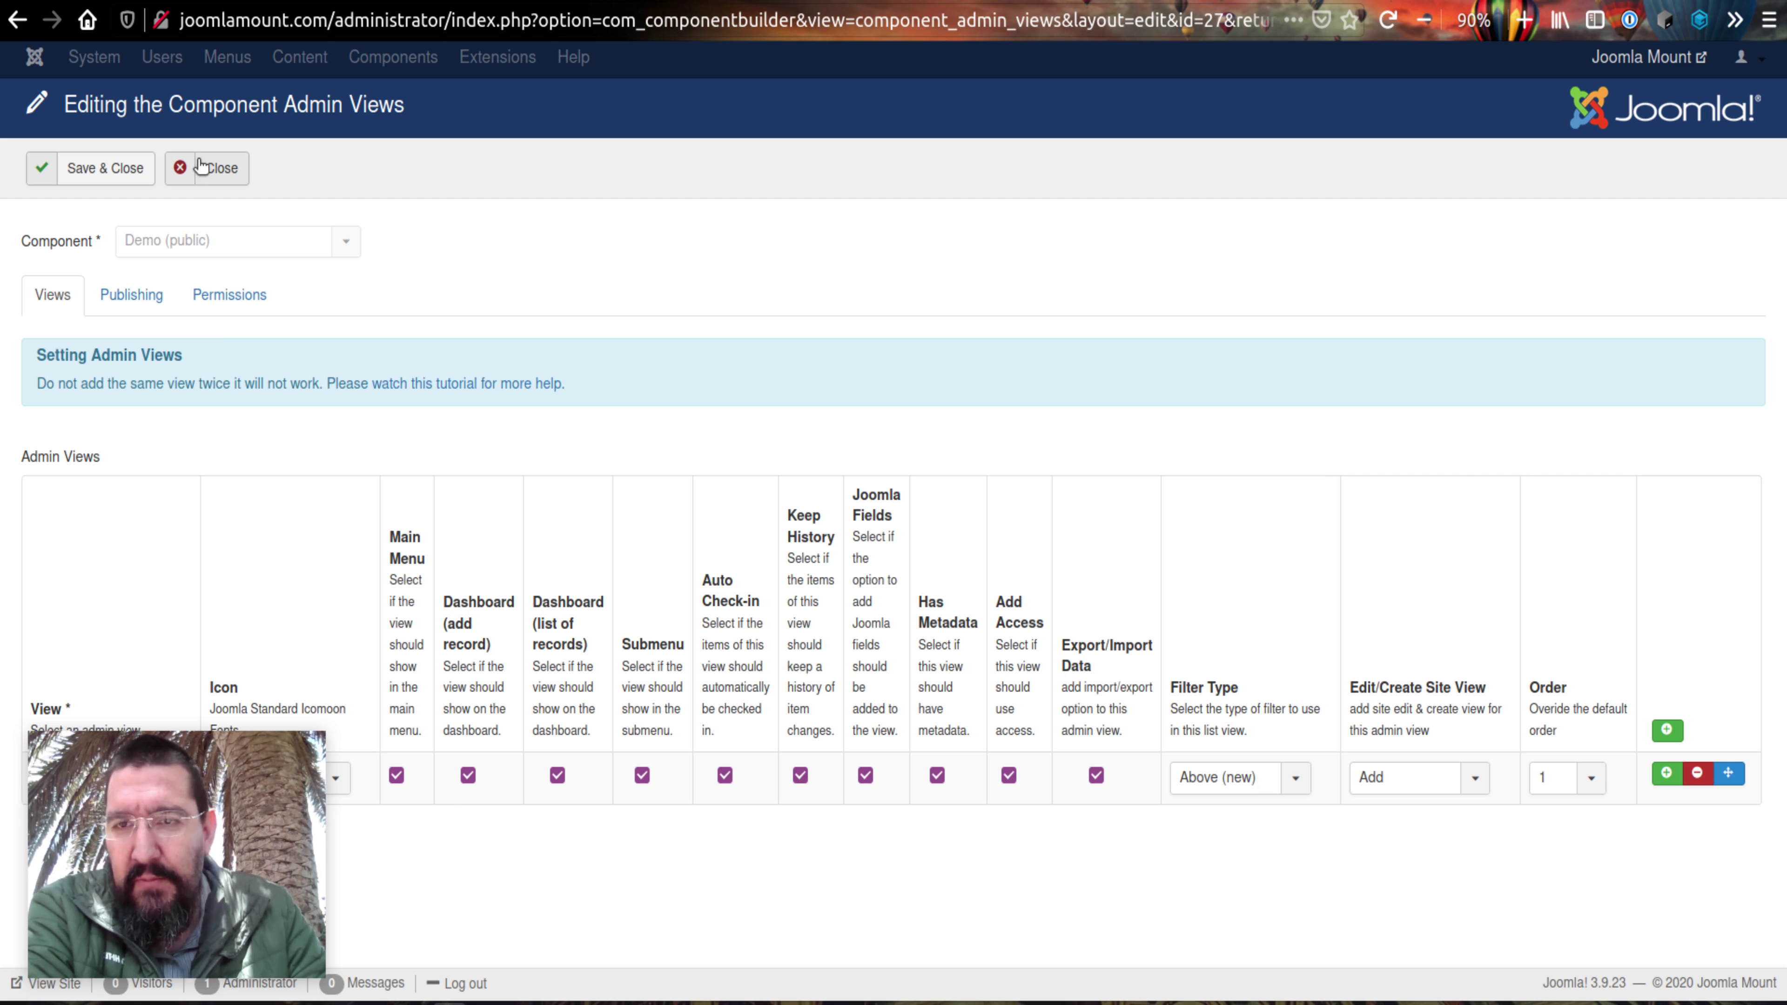
click(212, 169)
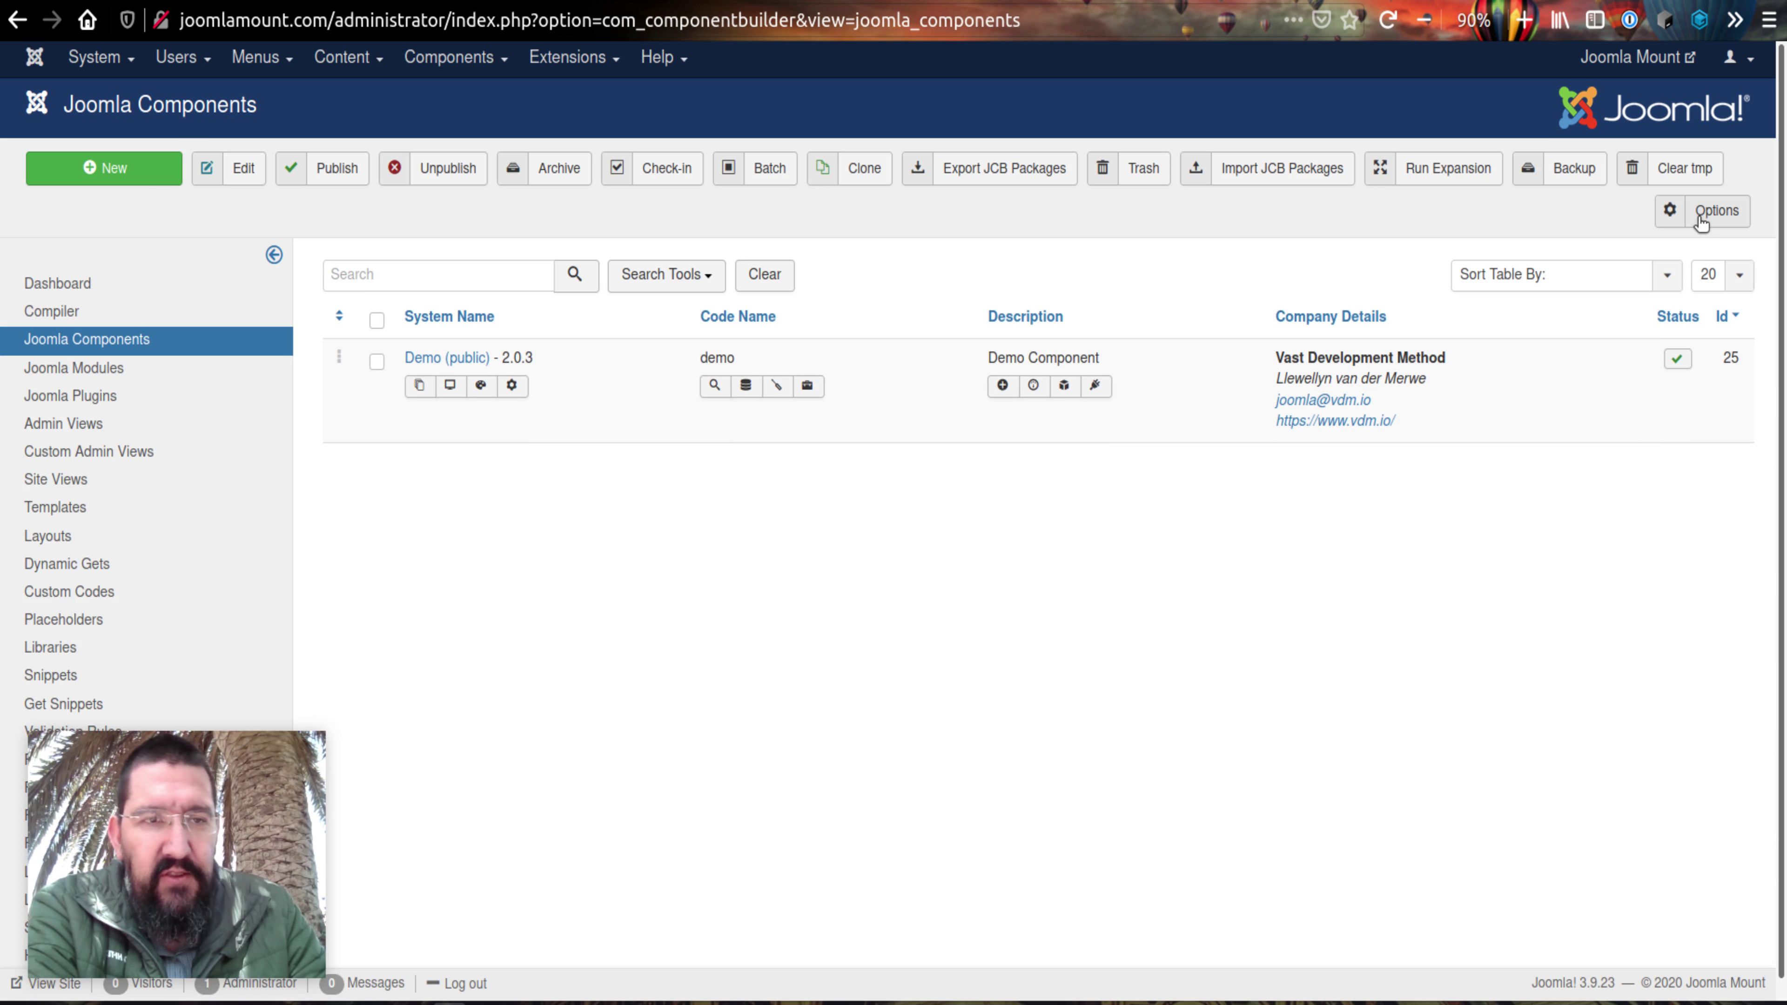
In the Component Builder global options, set the Default sub-form layout to Repeatable (UIkit), then save and close the configuration
click(1706, 212)
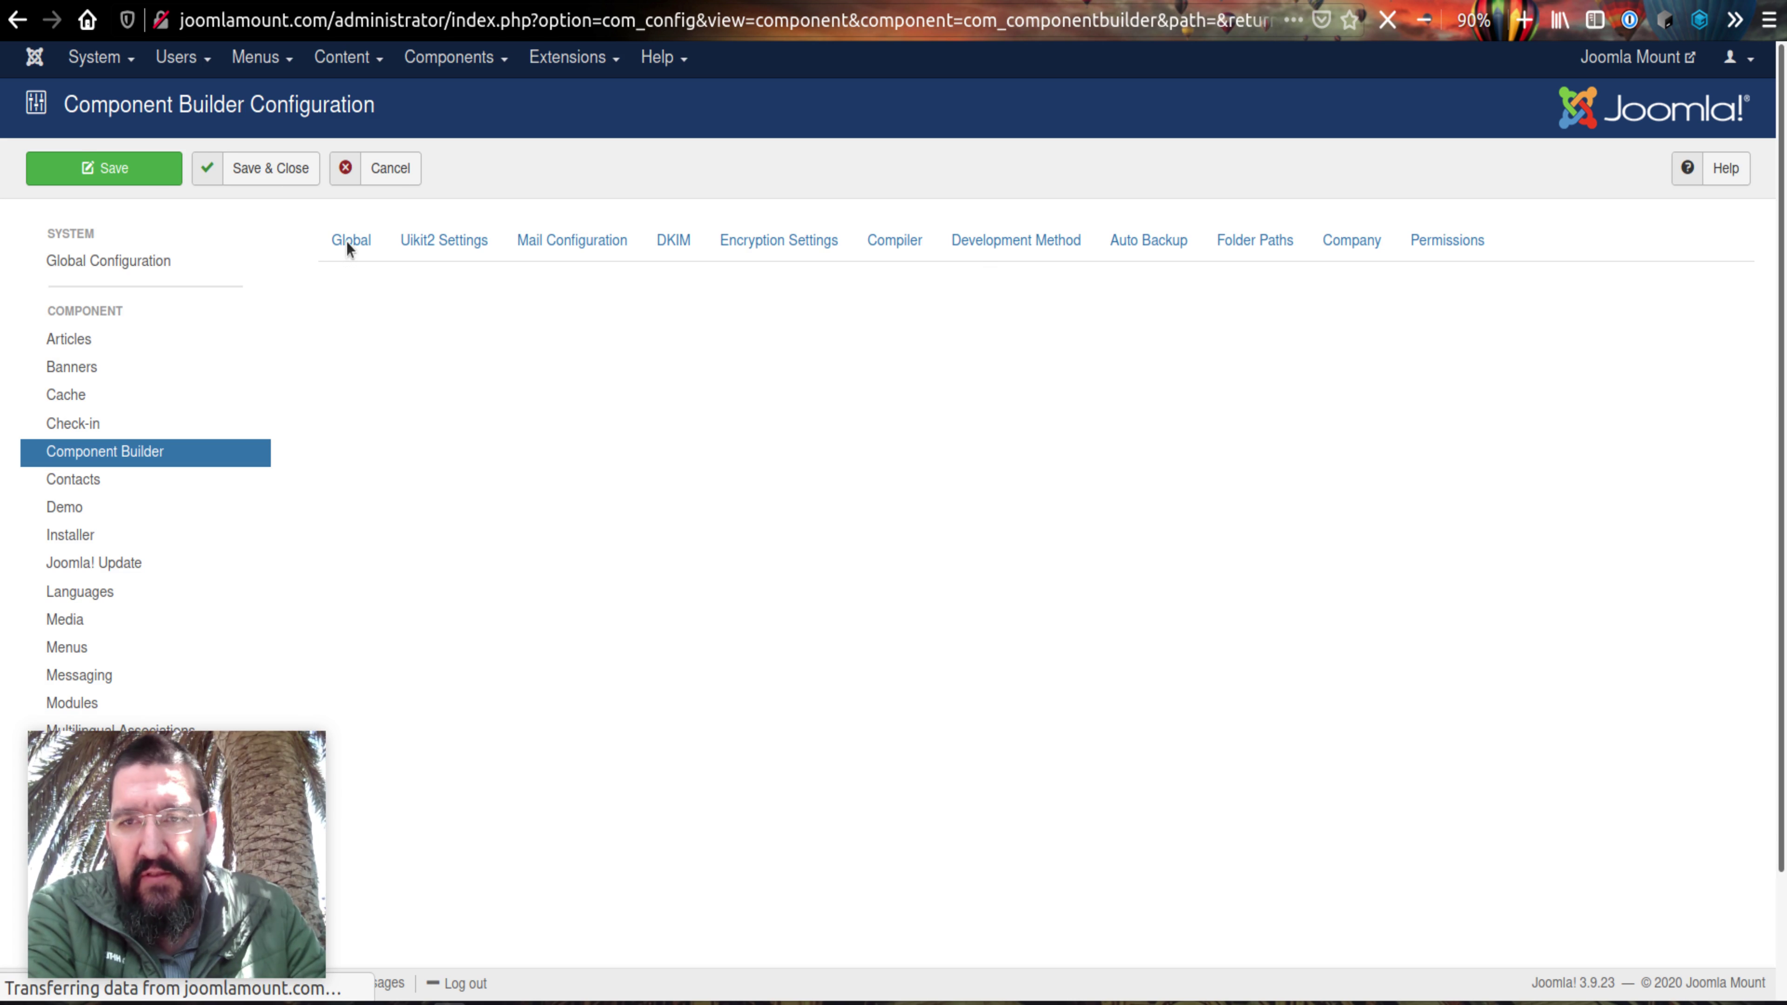
click(345, 239)
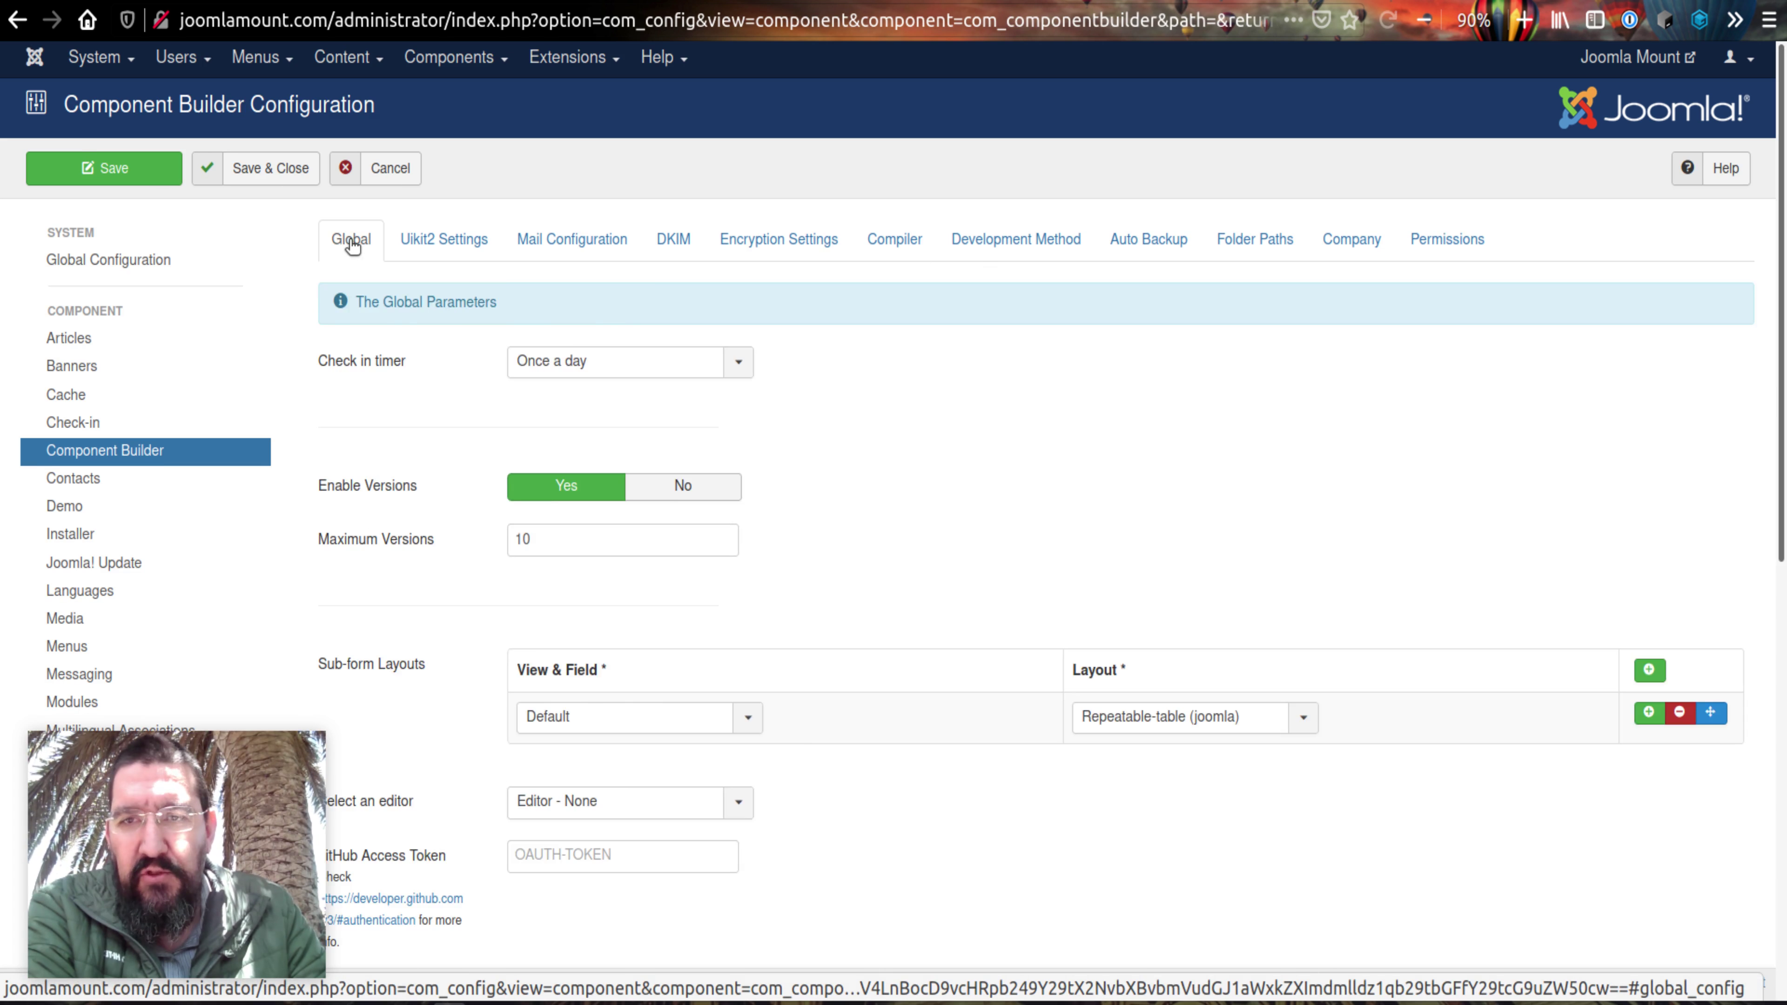
scroll(443, 340, down, 5)
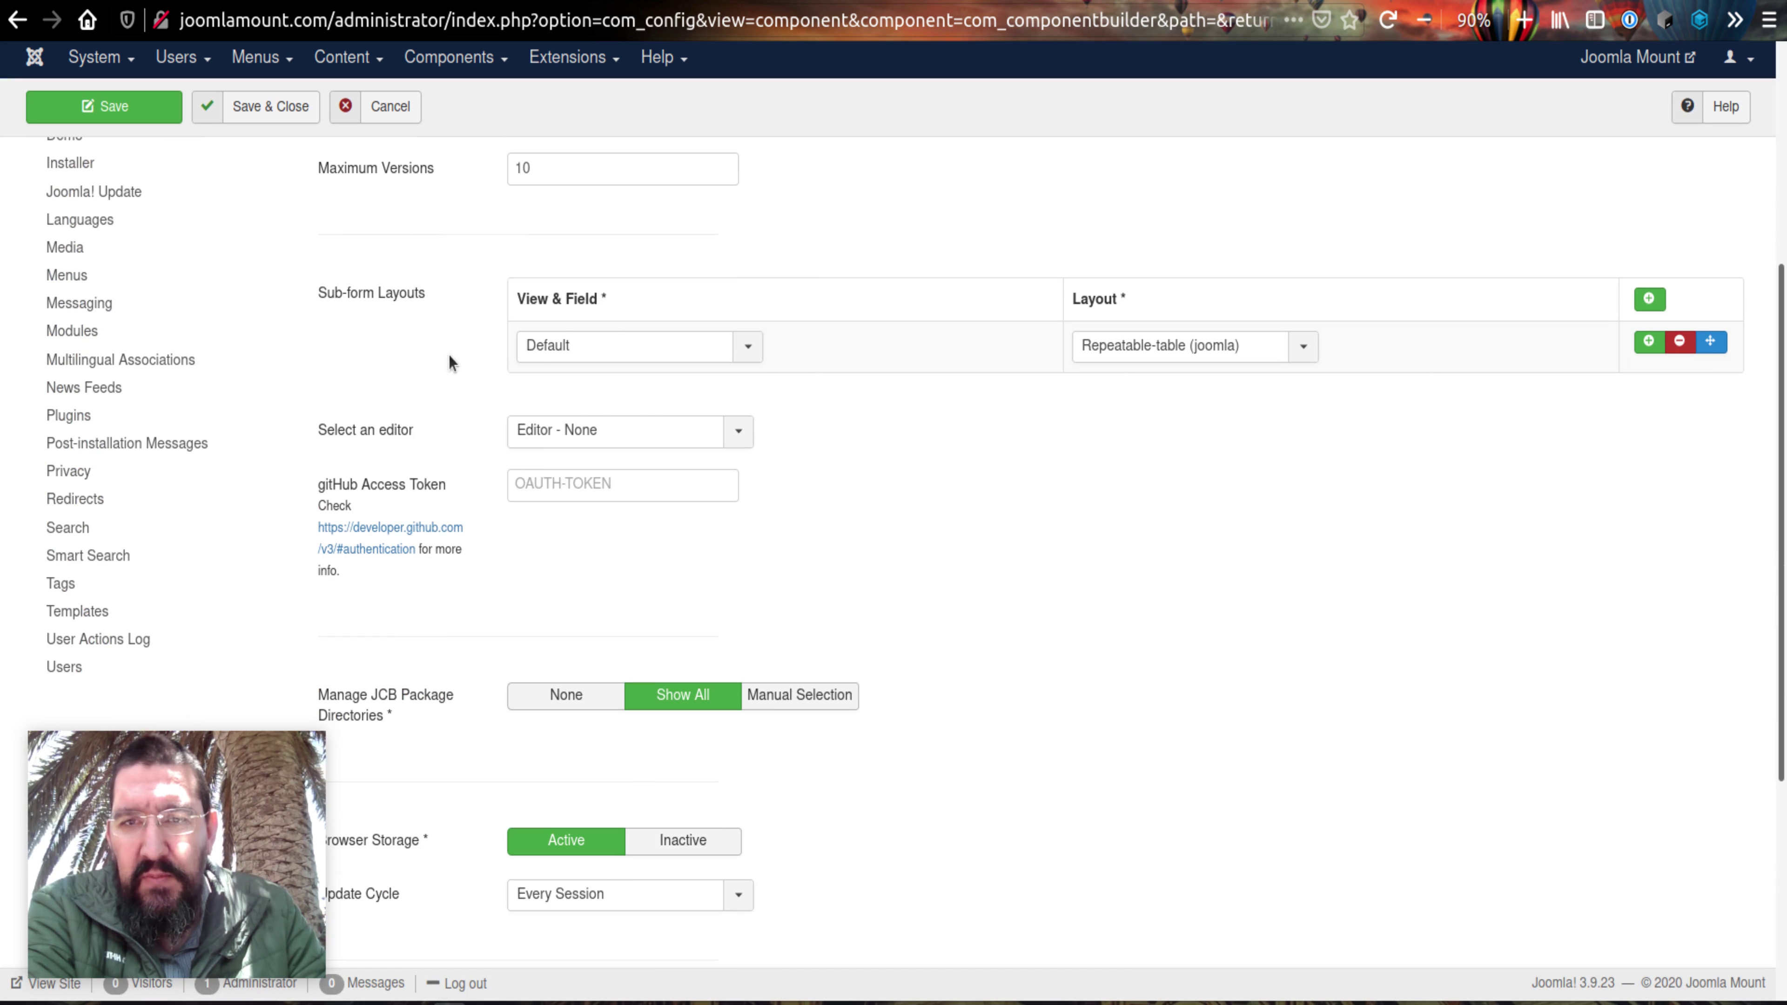
click(610, 345)
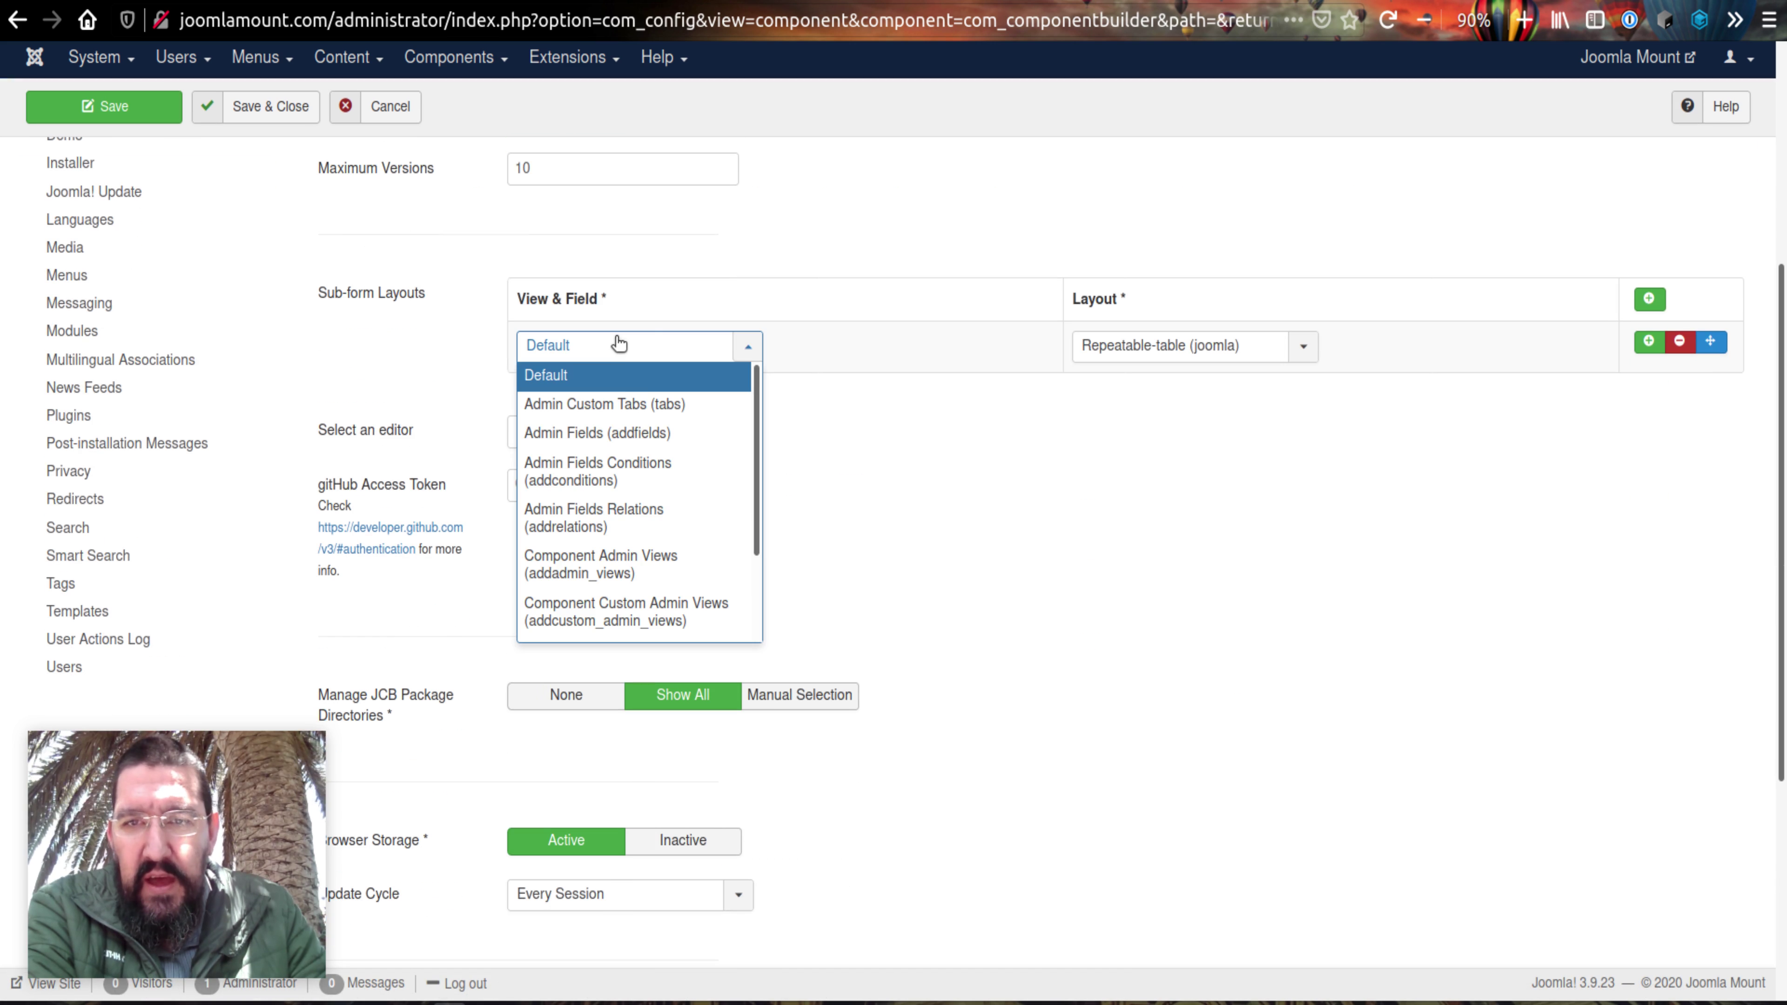
click(1186, 346)
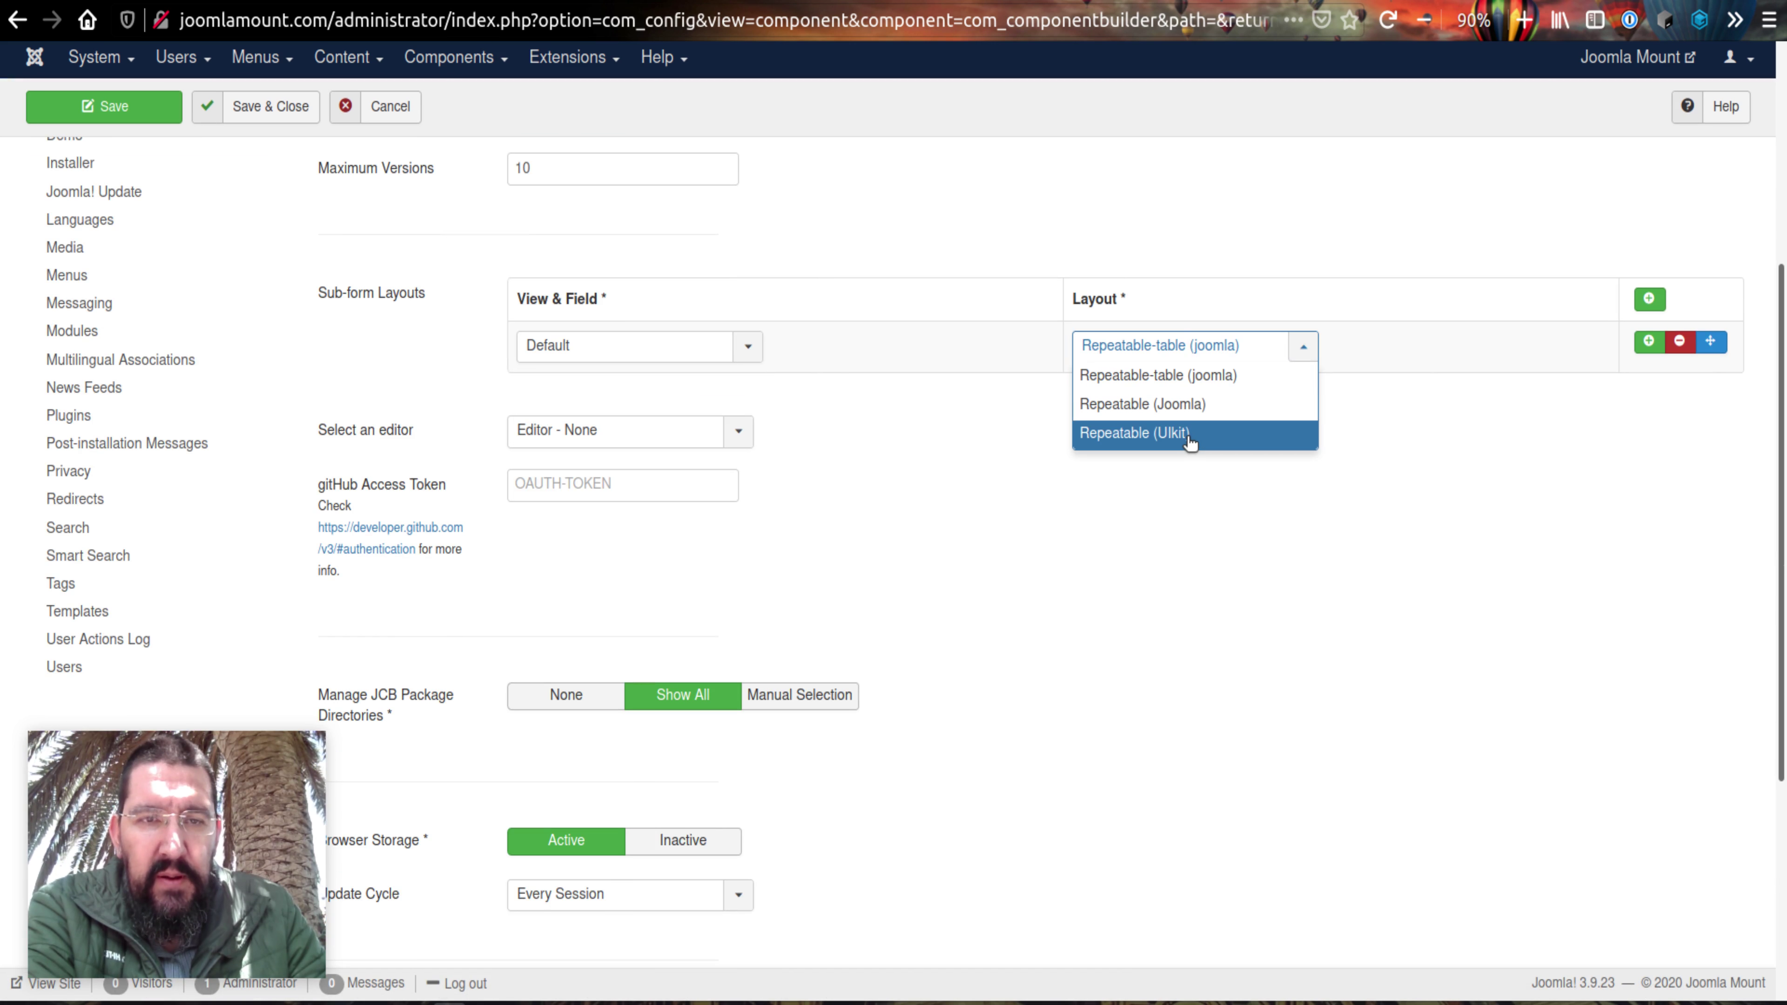
click(1189, 432)
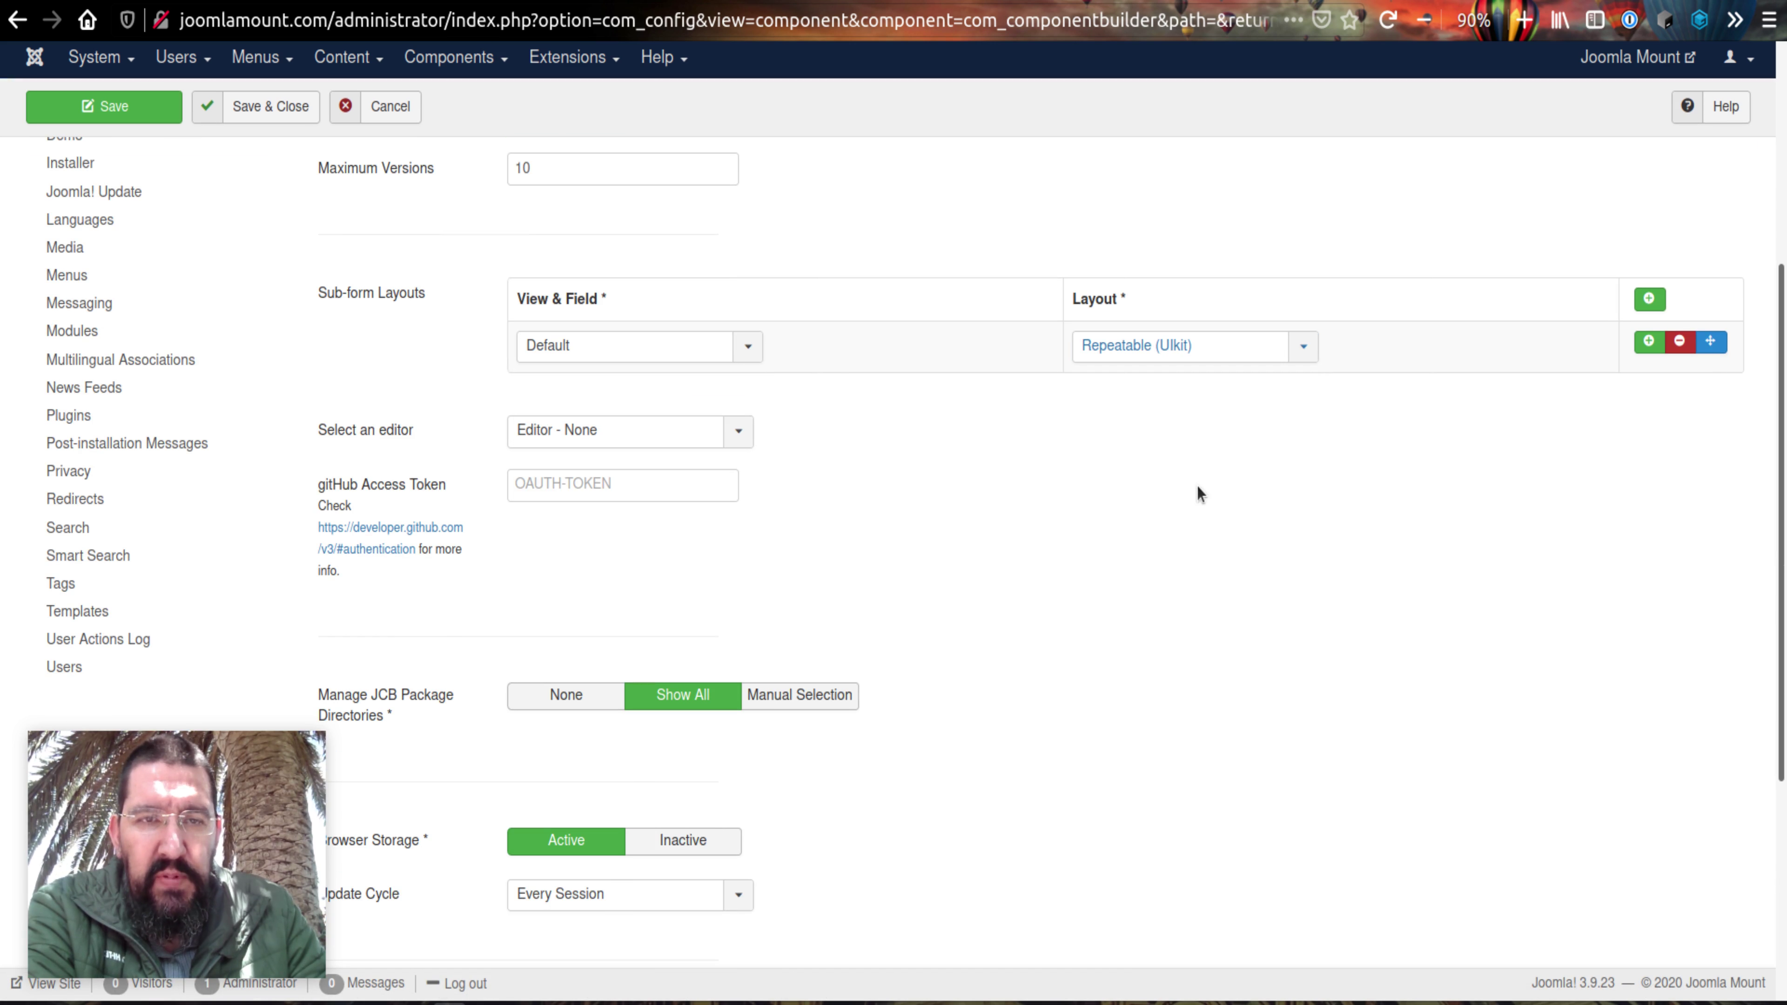
scroll(1017, 455, up, 5)
click(282, 169)
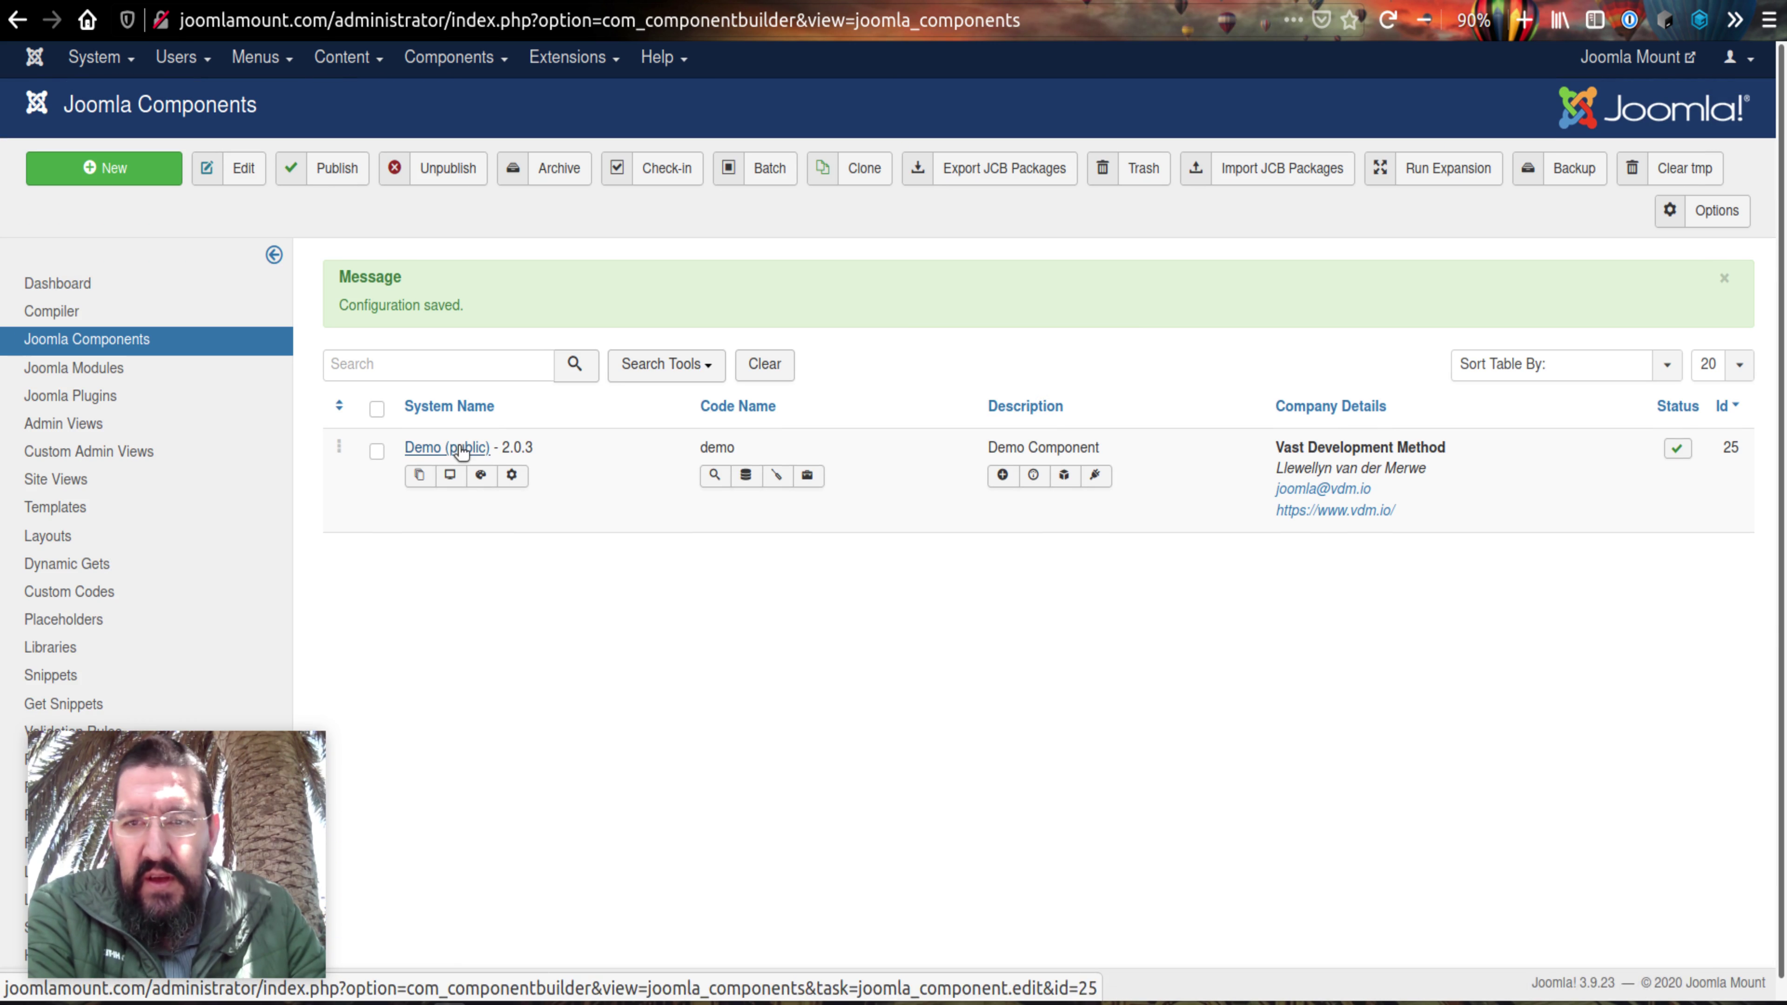
Reopen the admin views of the Demo component
click(421, 475)
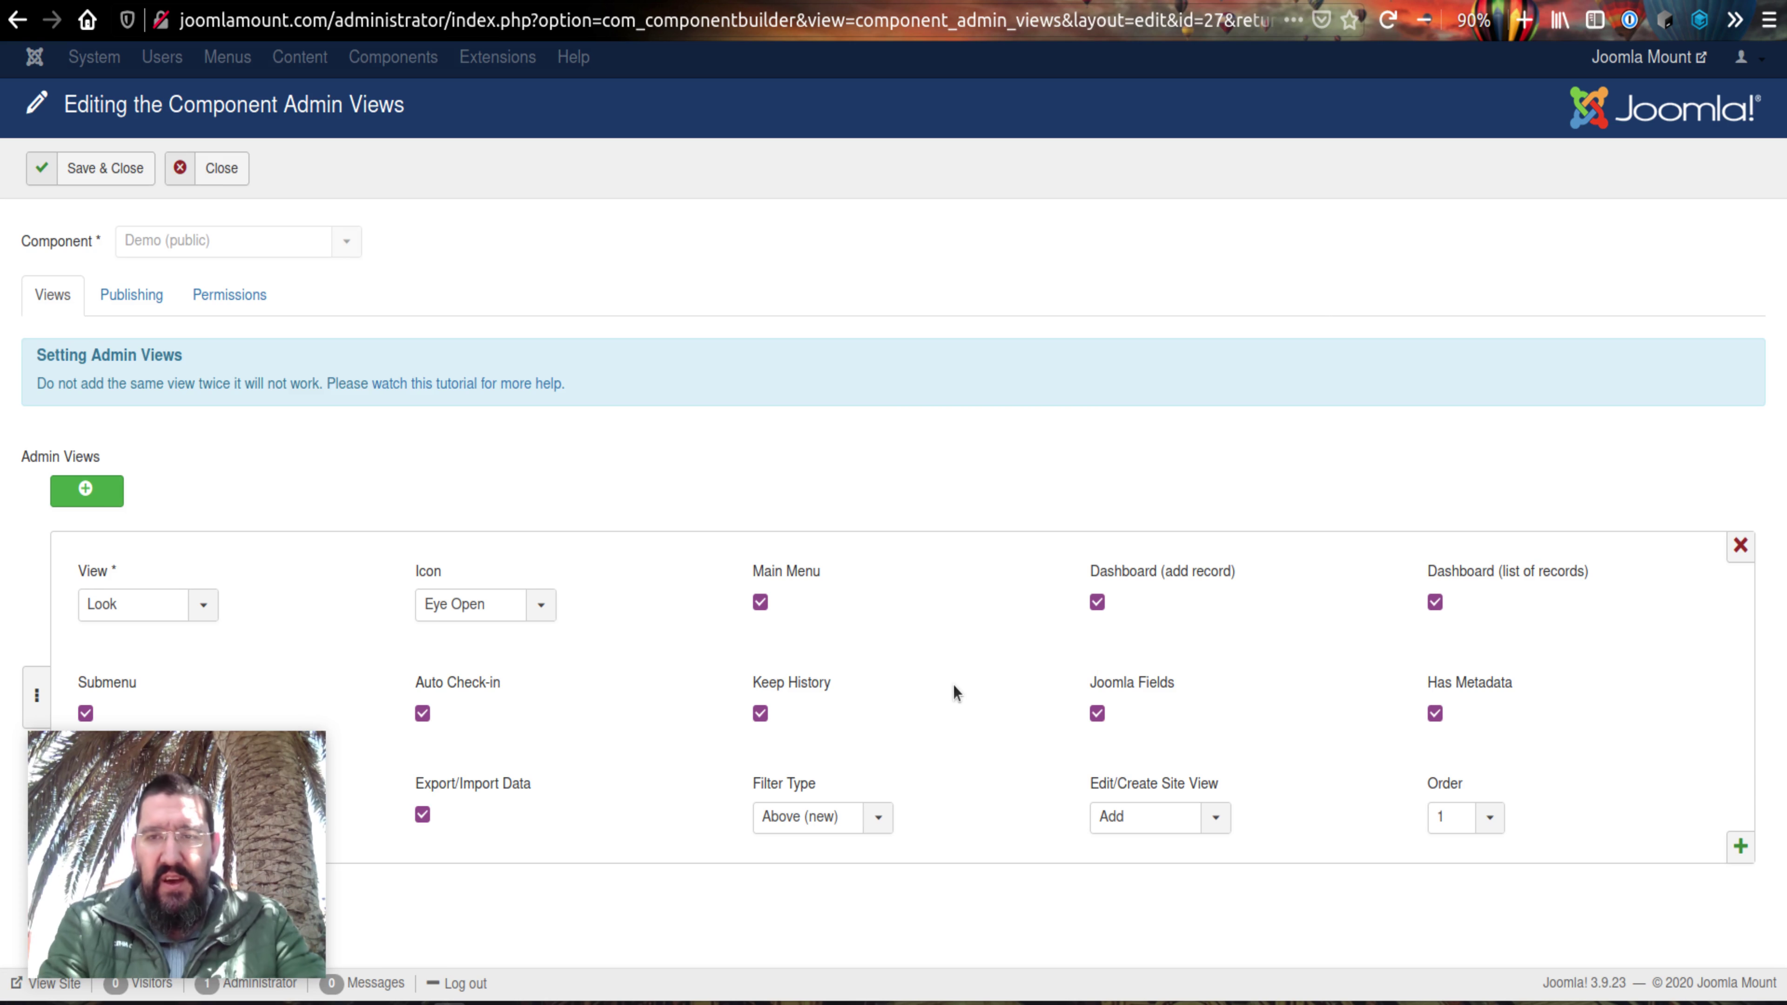
Switch the Look view's Filter Type to Side (old) and back to Above (new), and save and close the admin views
click(818, 819)
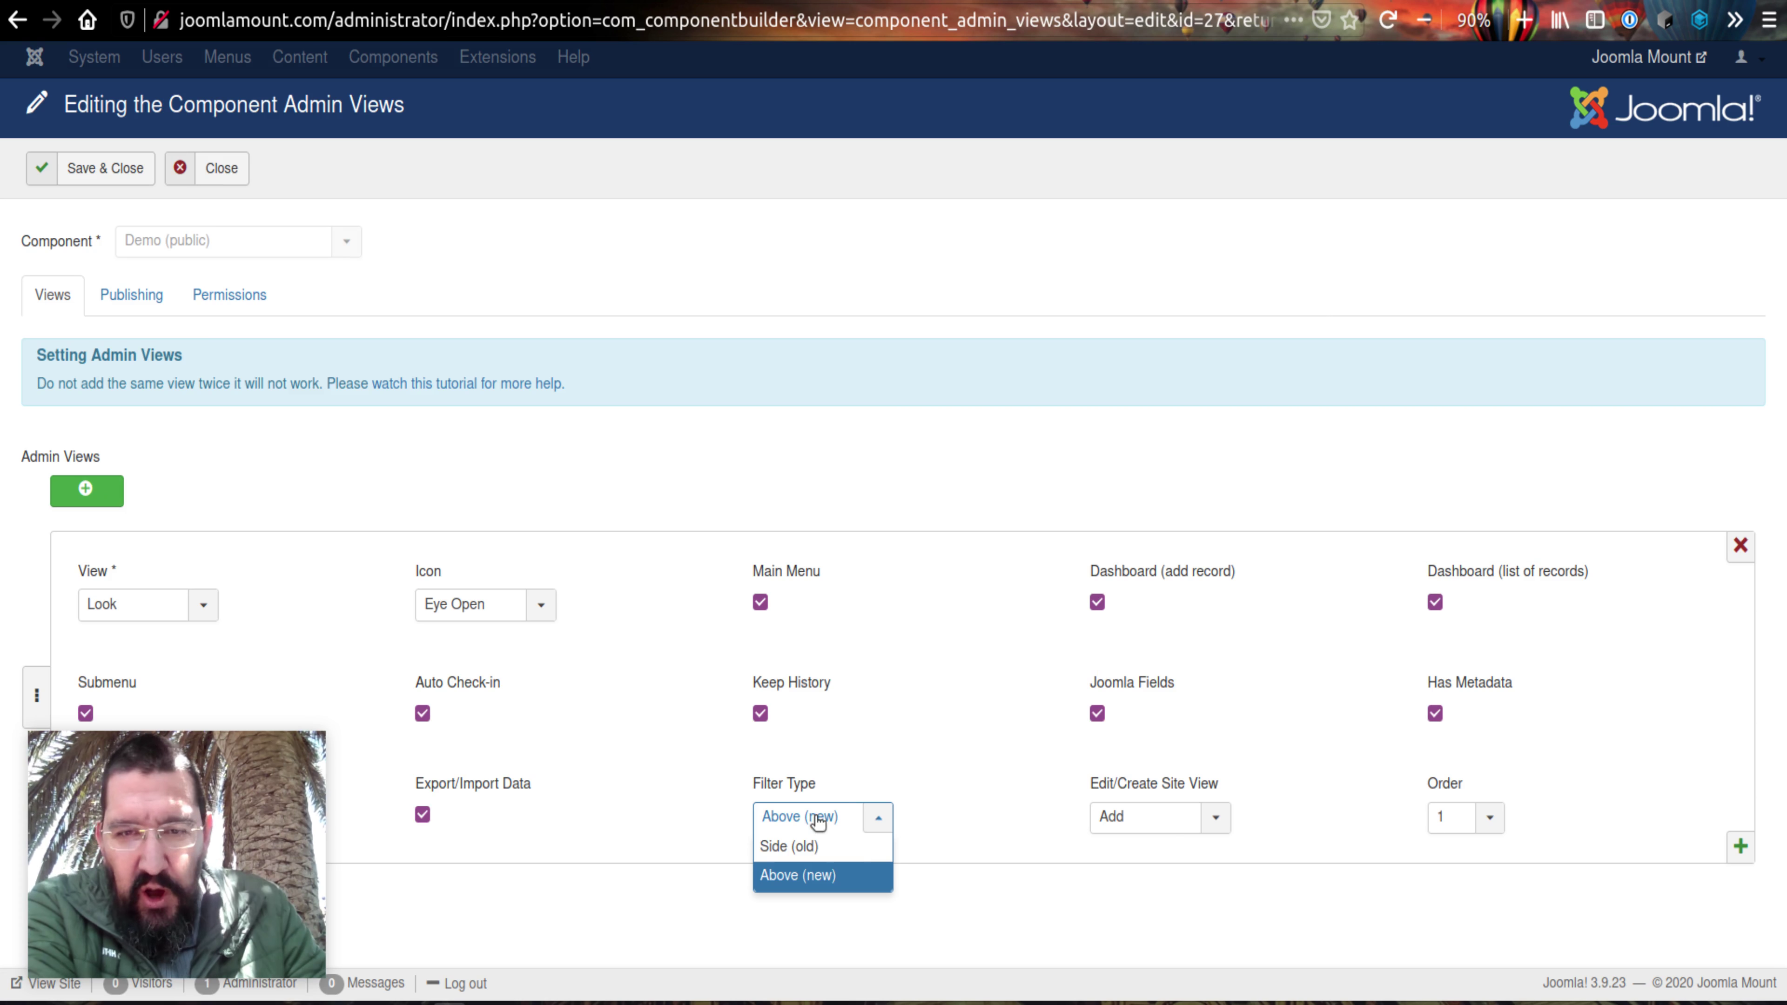
click(836, 847)
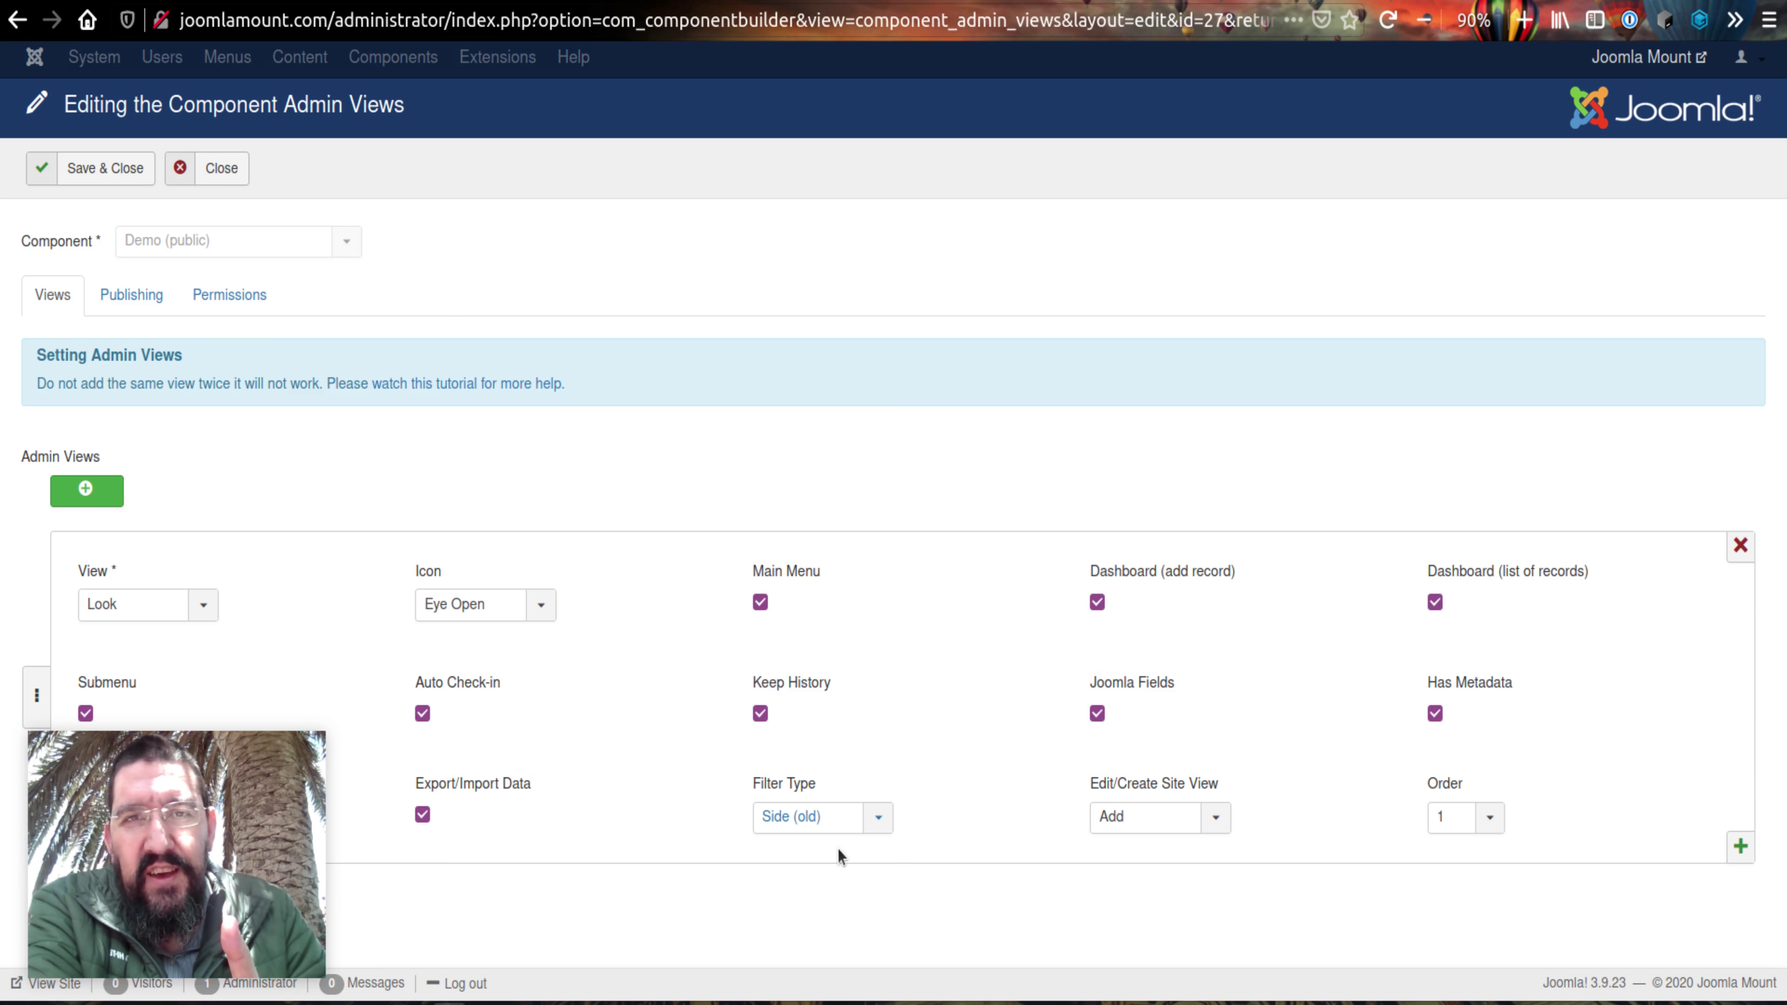
click(825, 817)
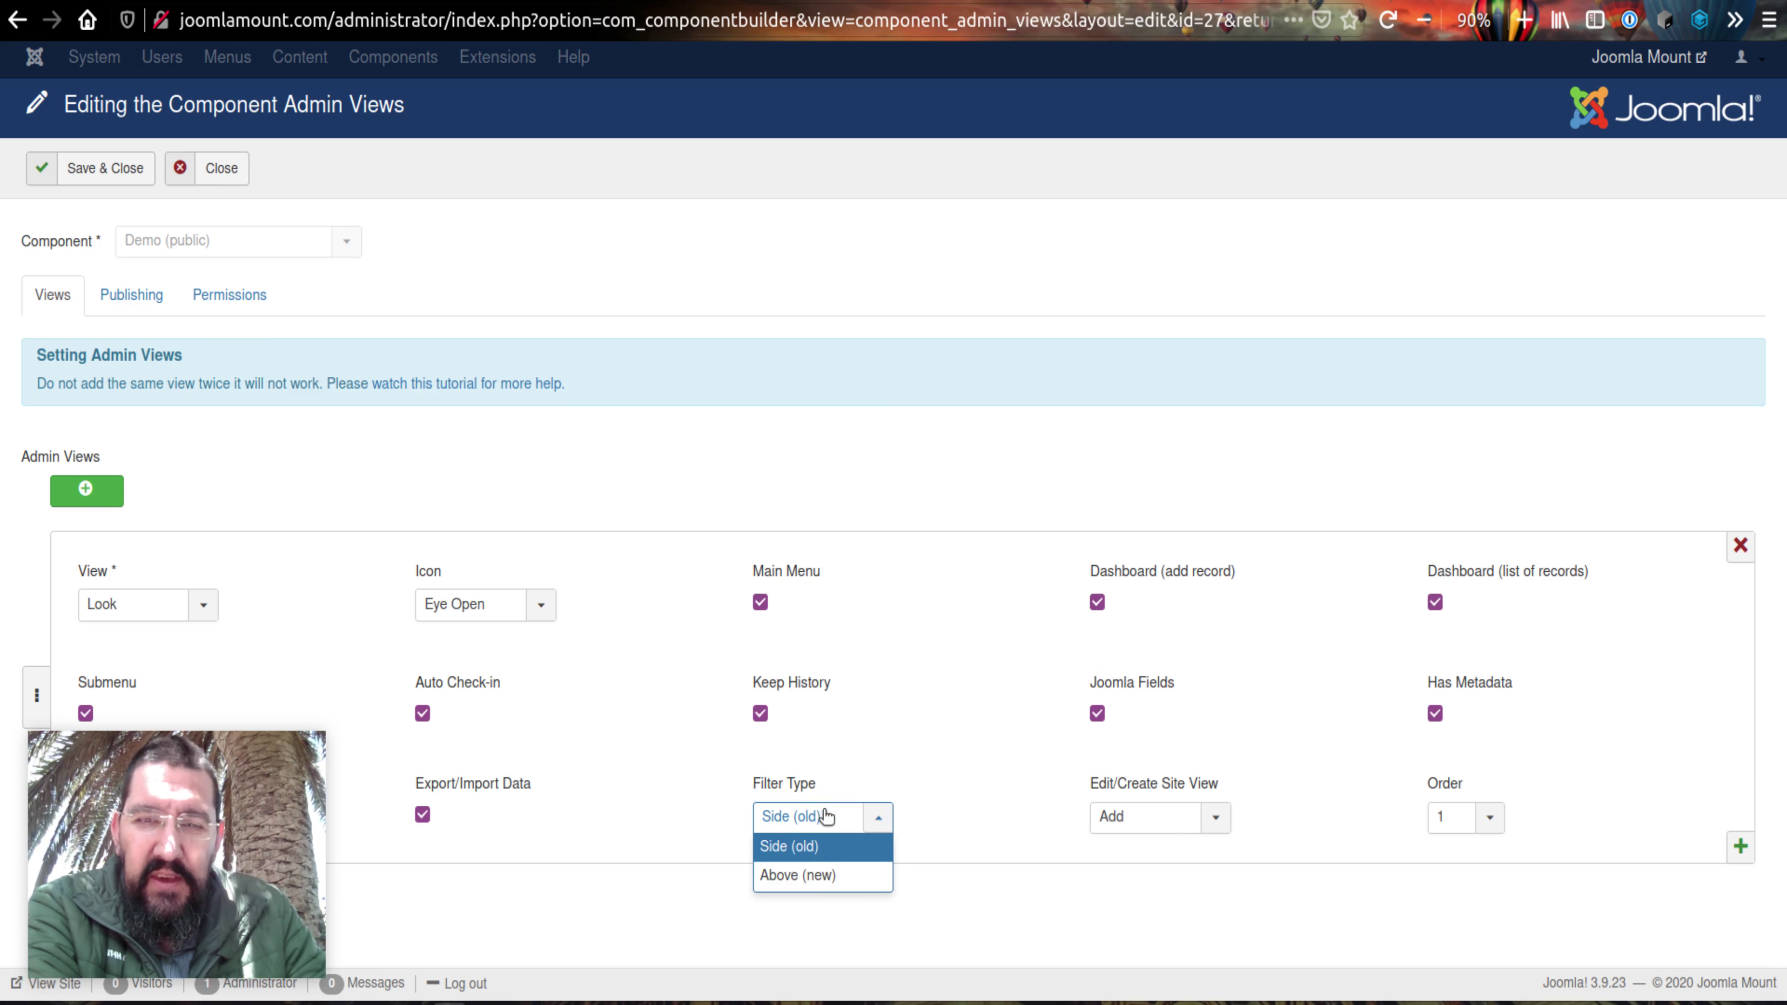
click(816, 875)
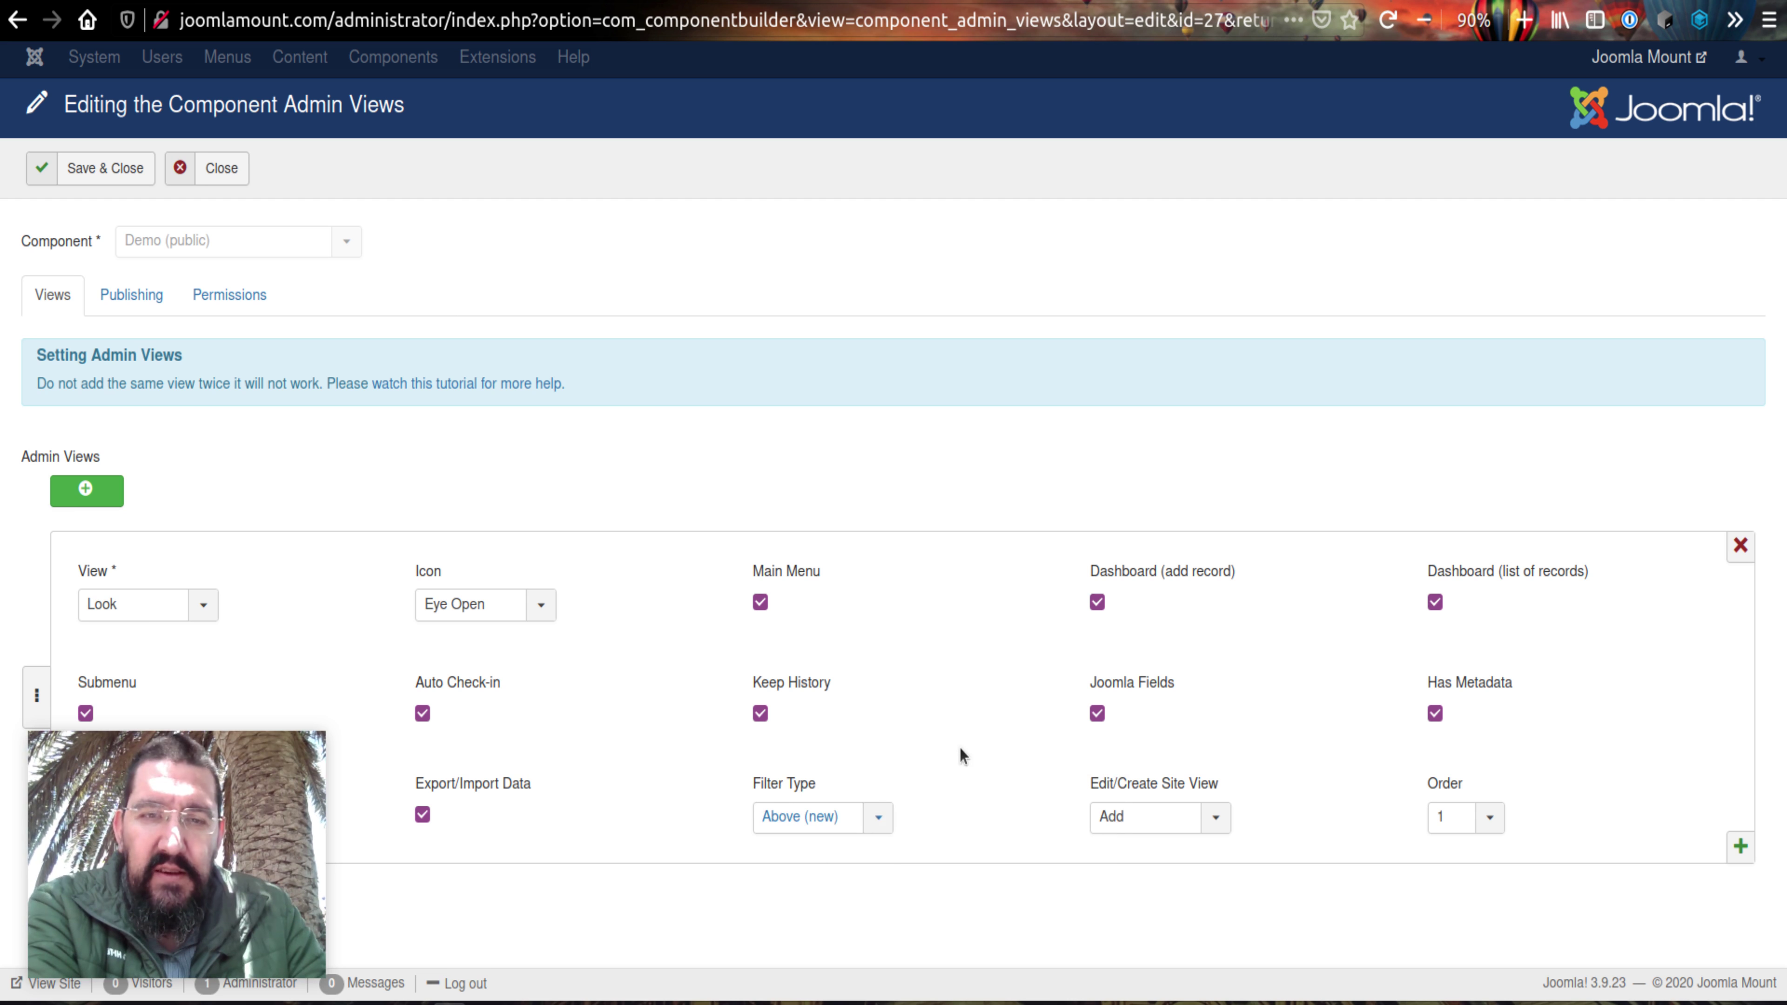
click(77, 169)
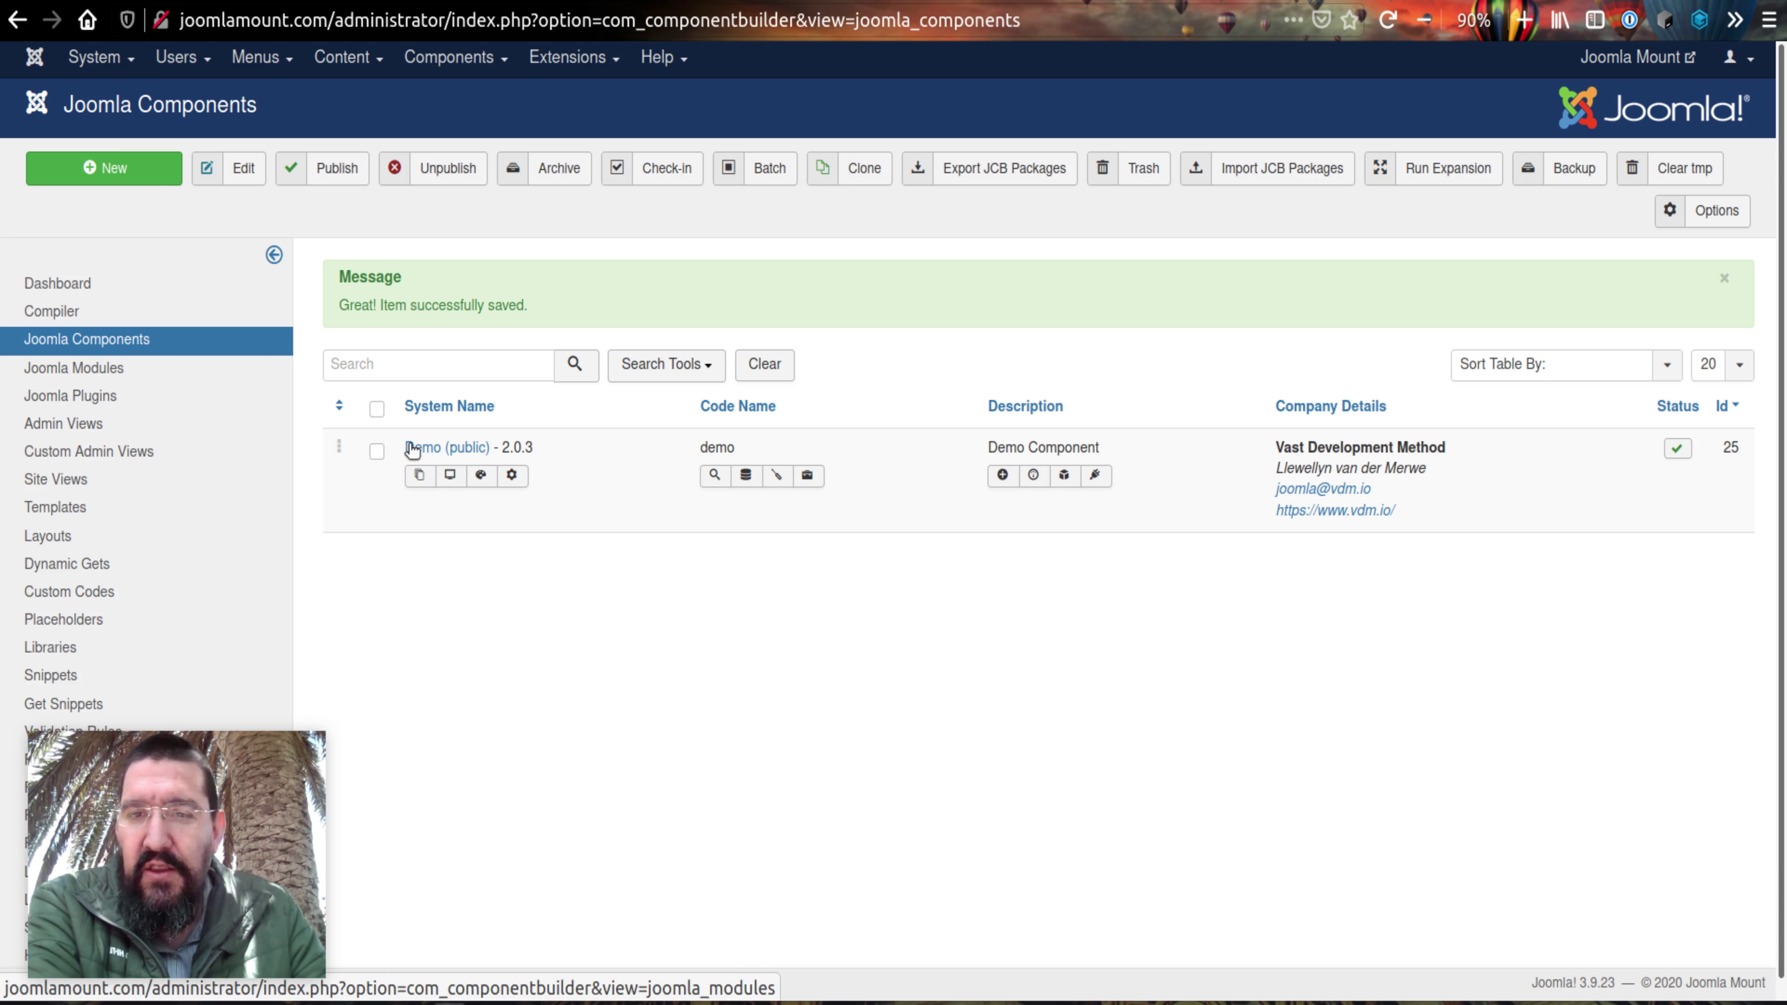
Open the fields of the Look admin view and locate the Add More radio field
click(92, 440)
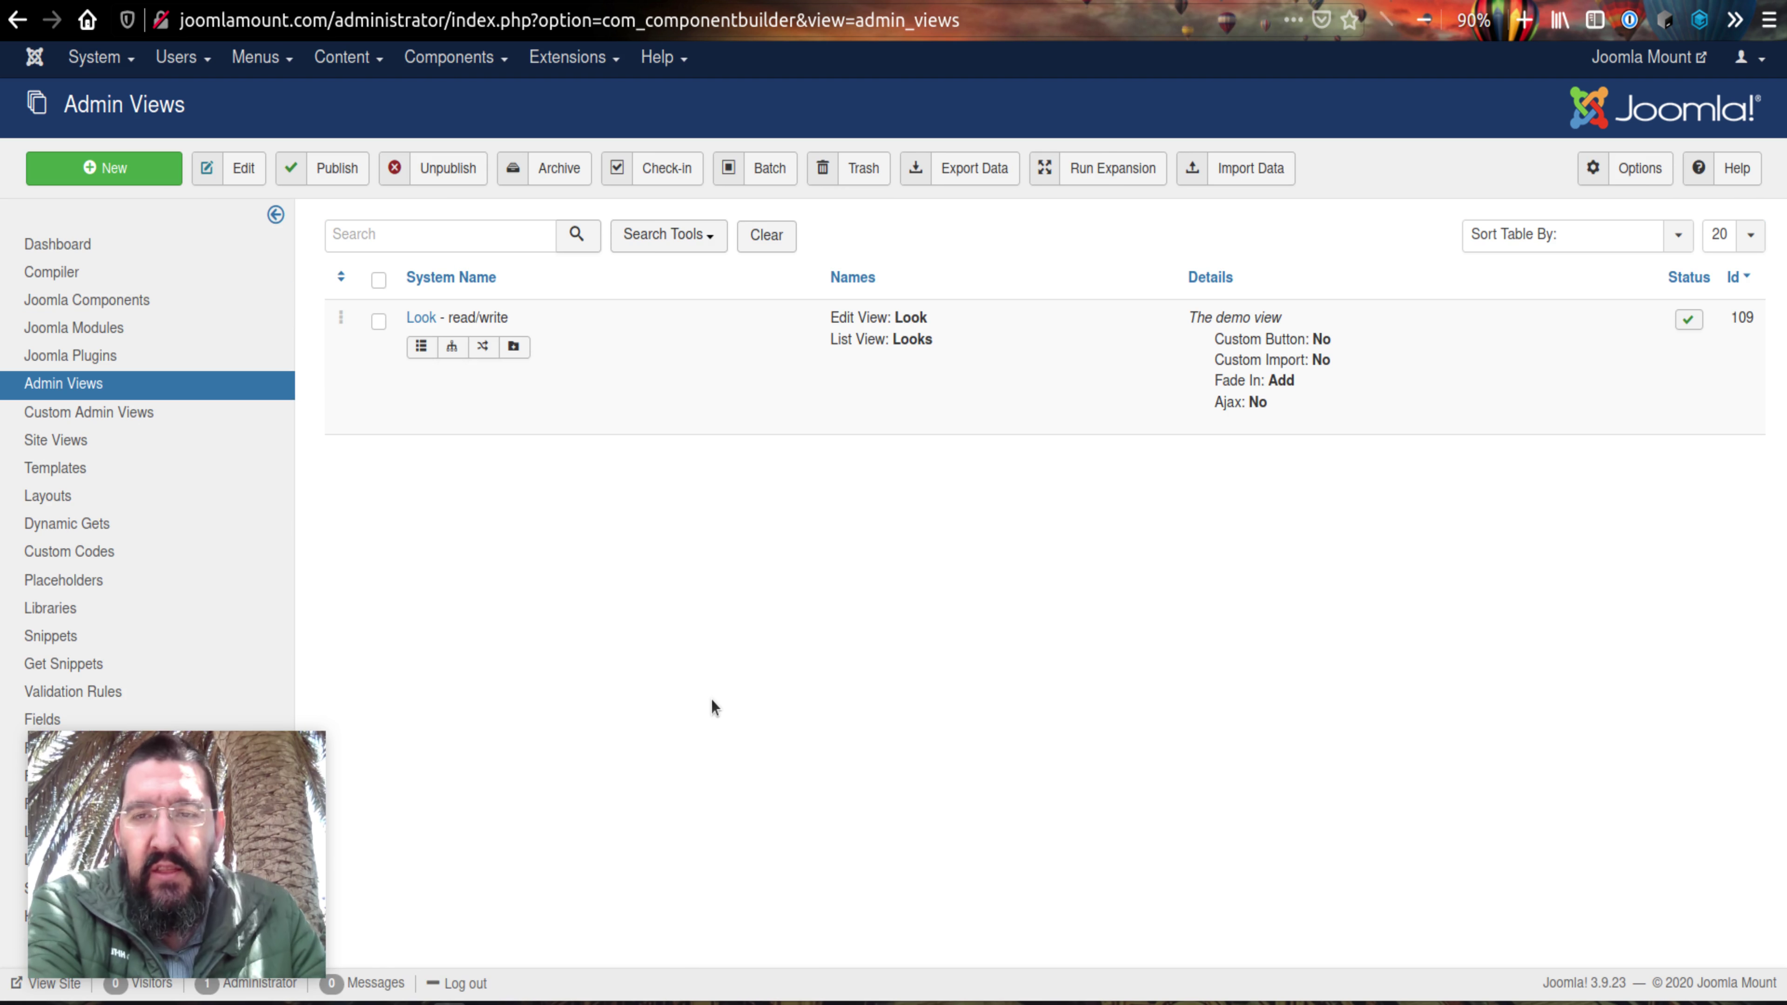
click(421, 346)
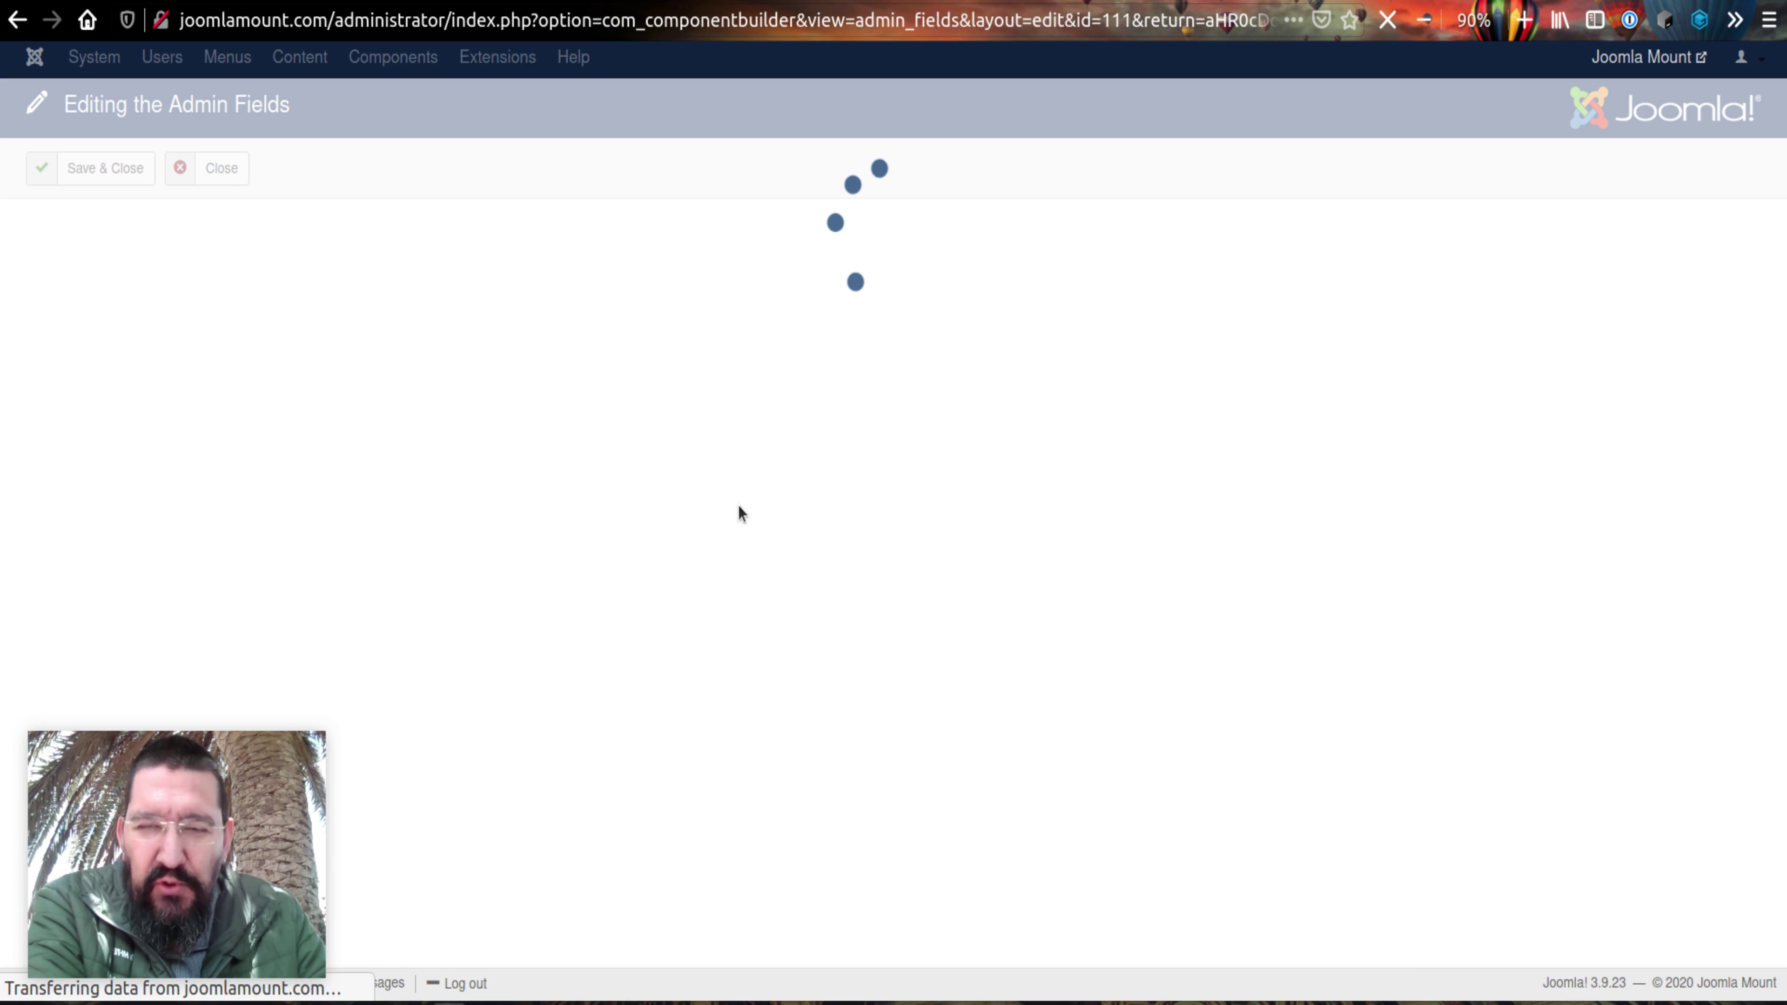
scroll(954, 492, down, 3)
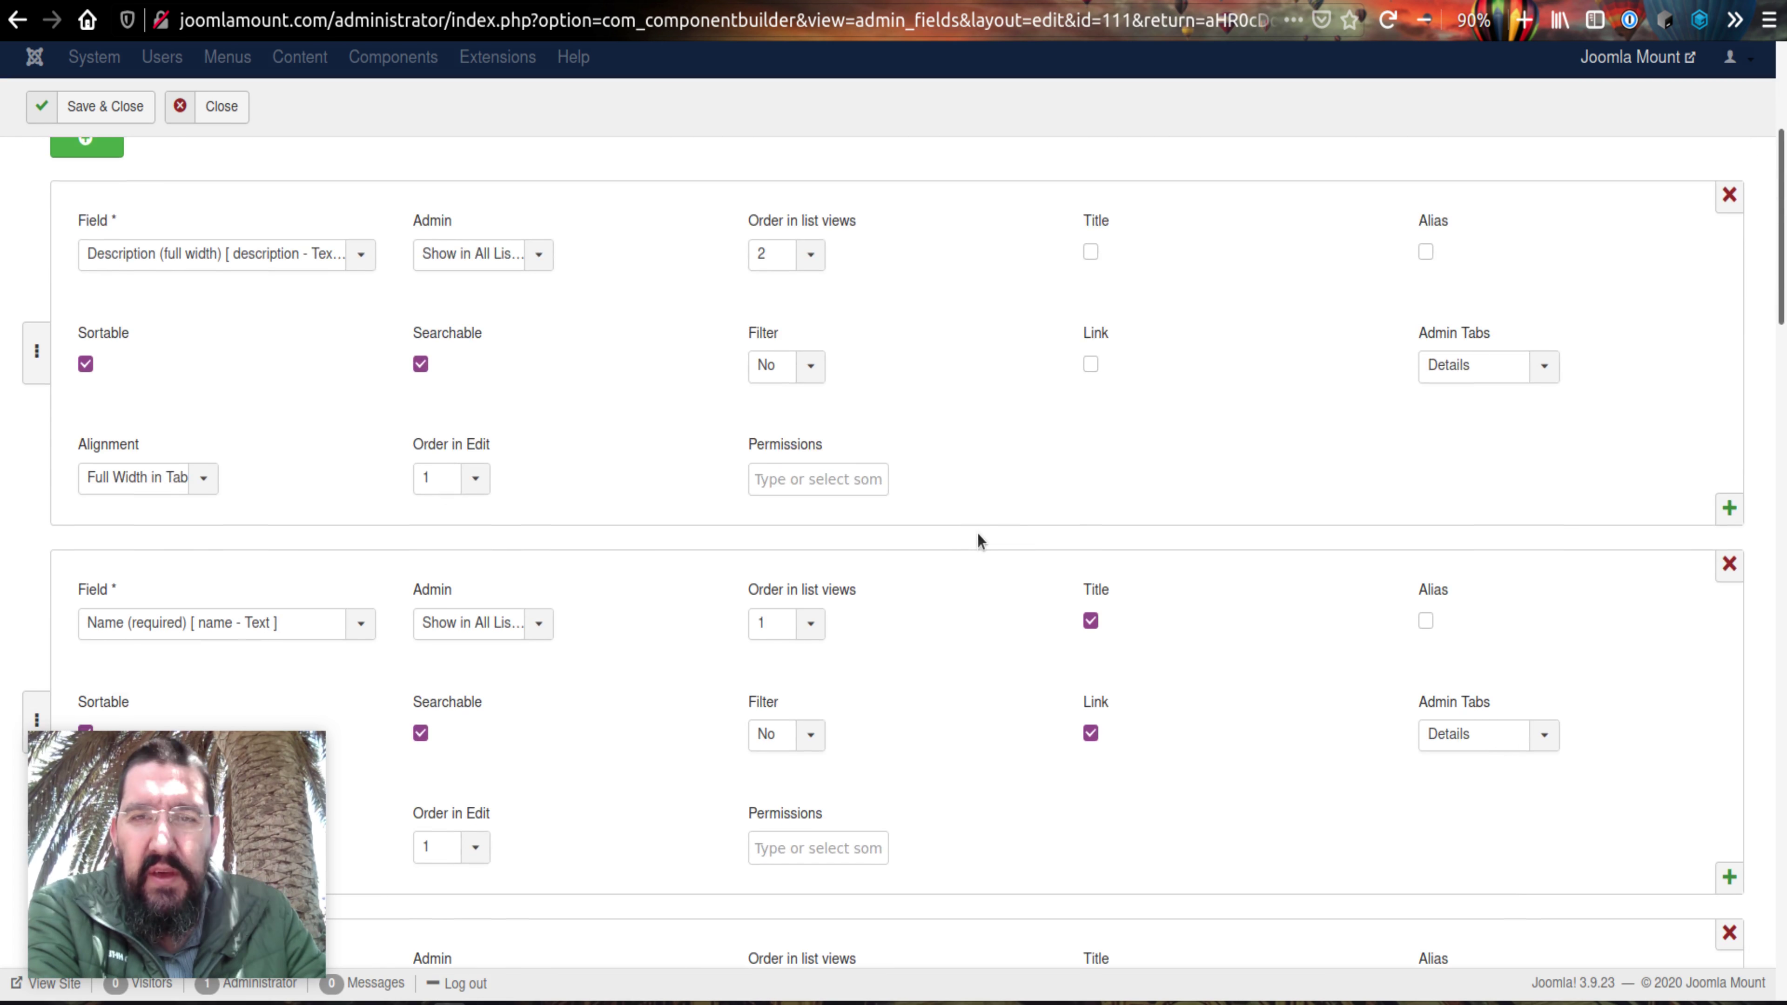
scroll(978, 536, down, 20)
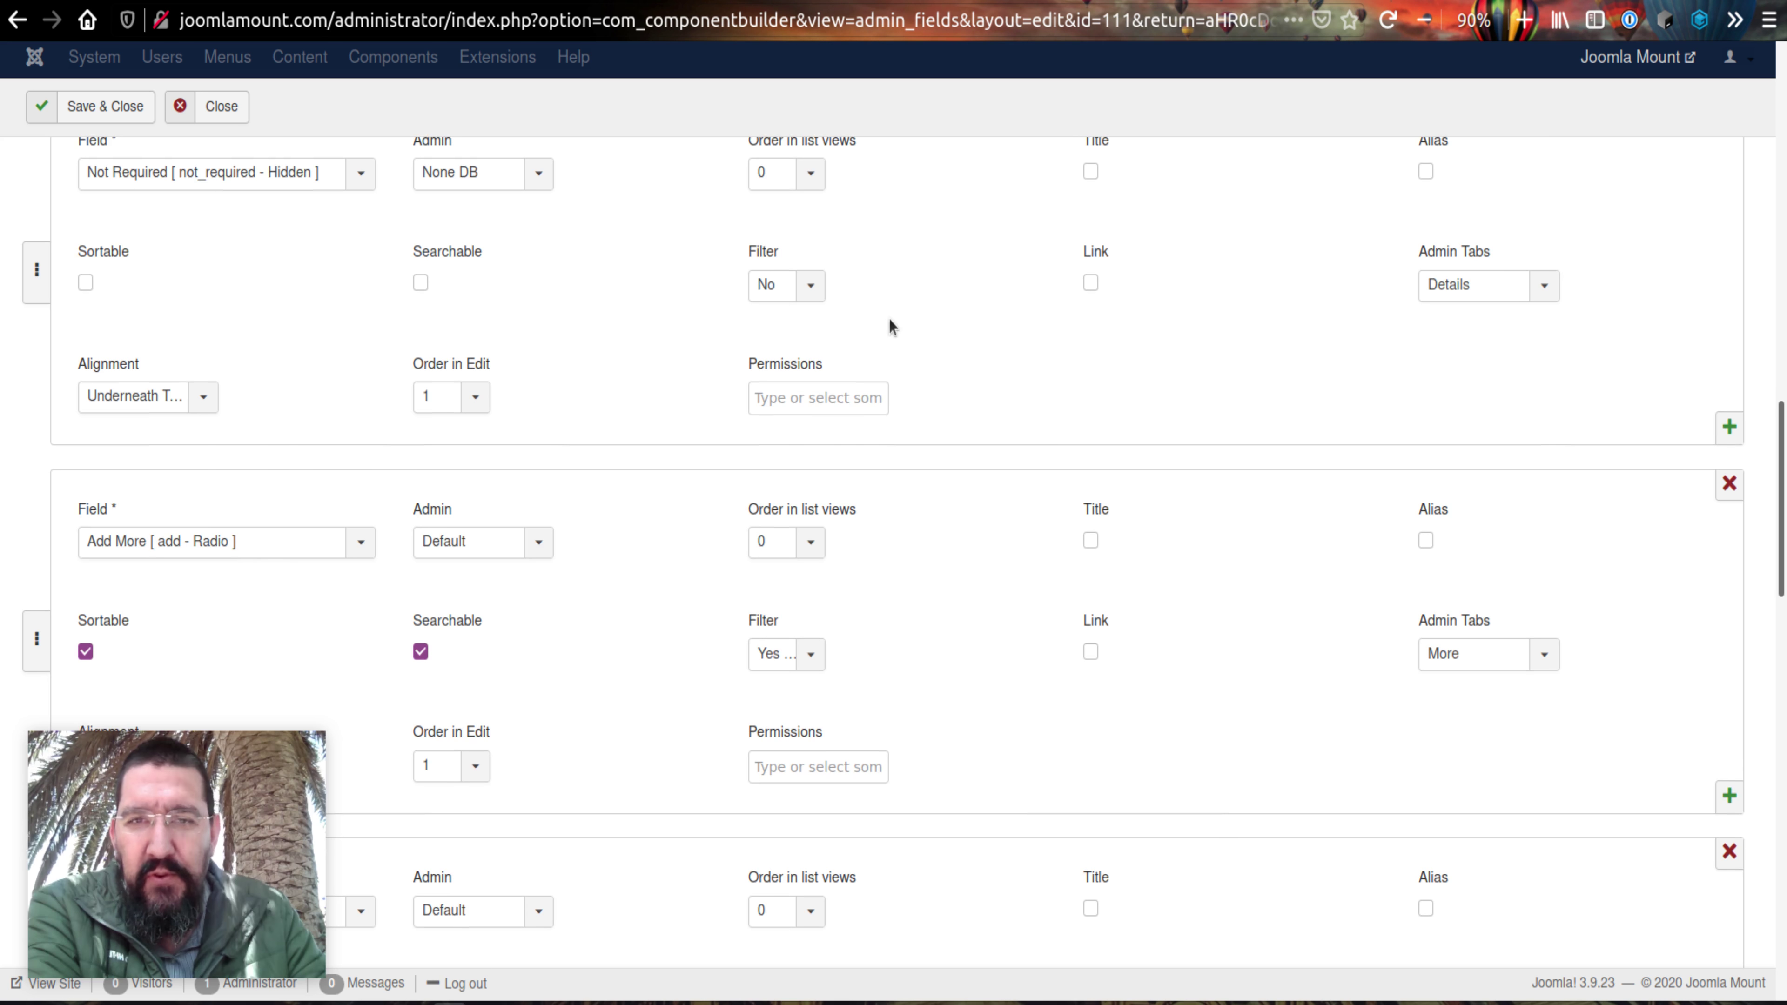
scroll(889, 324, down, 5)
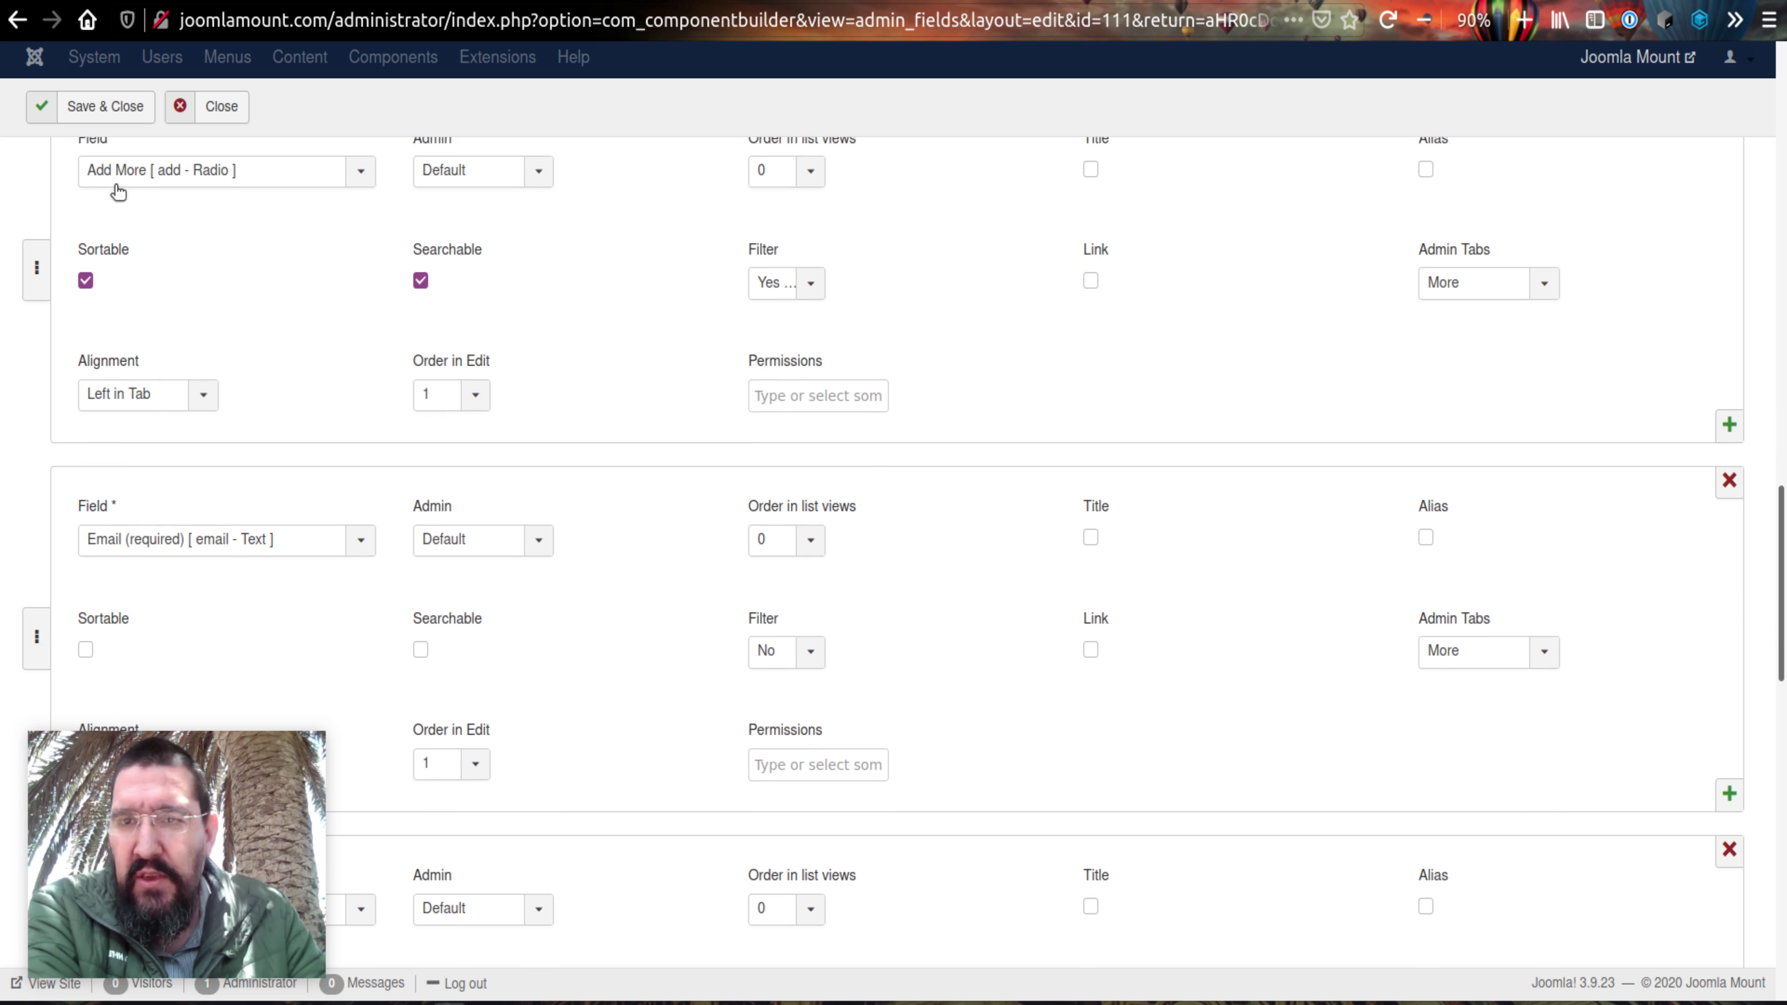
Inspect the Filter options of the Add More field, keeping Yes (single), and save and close the admin fields
click(797, 285)
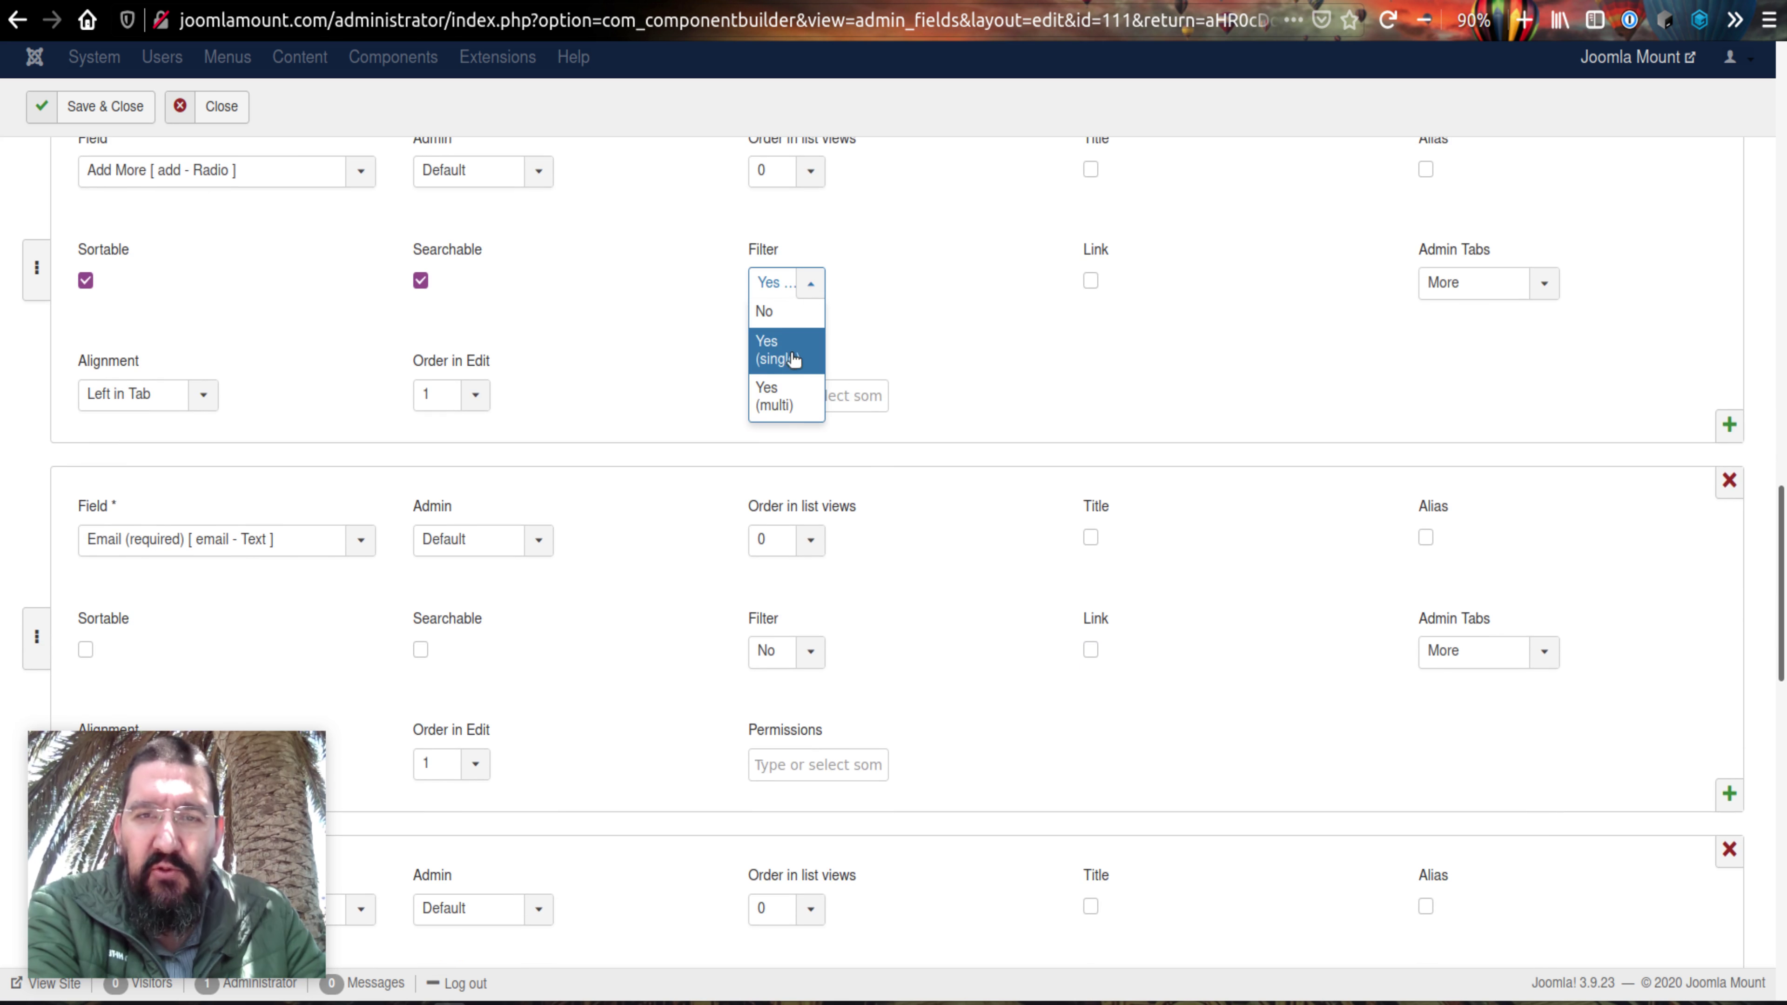
click(797, 392)
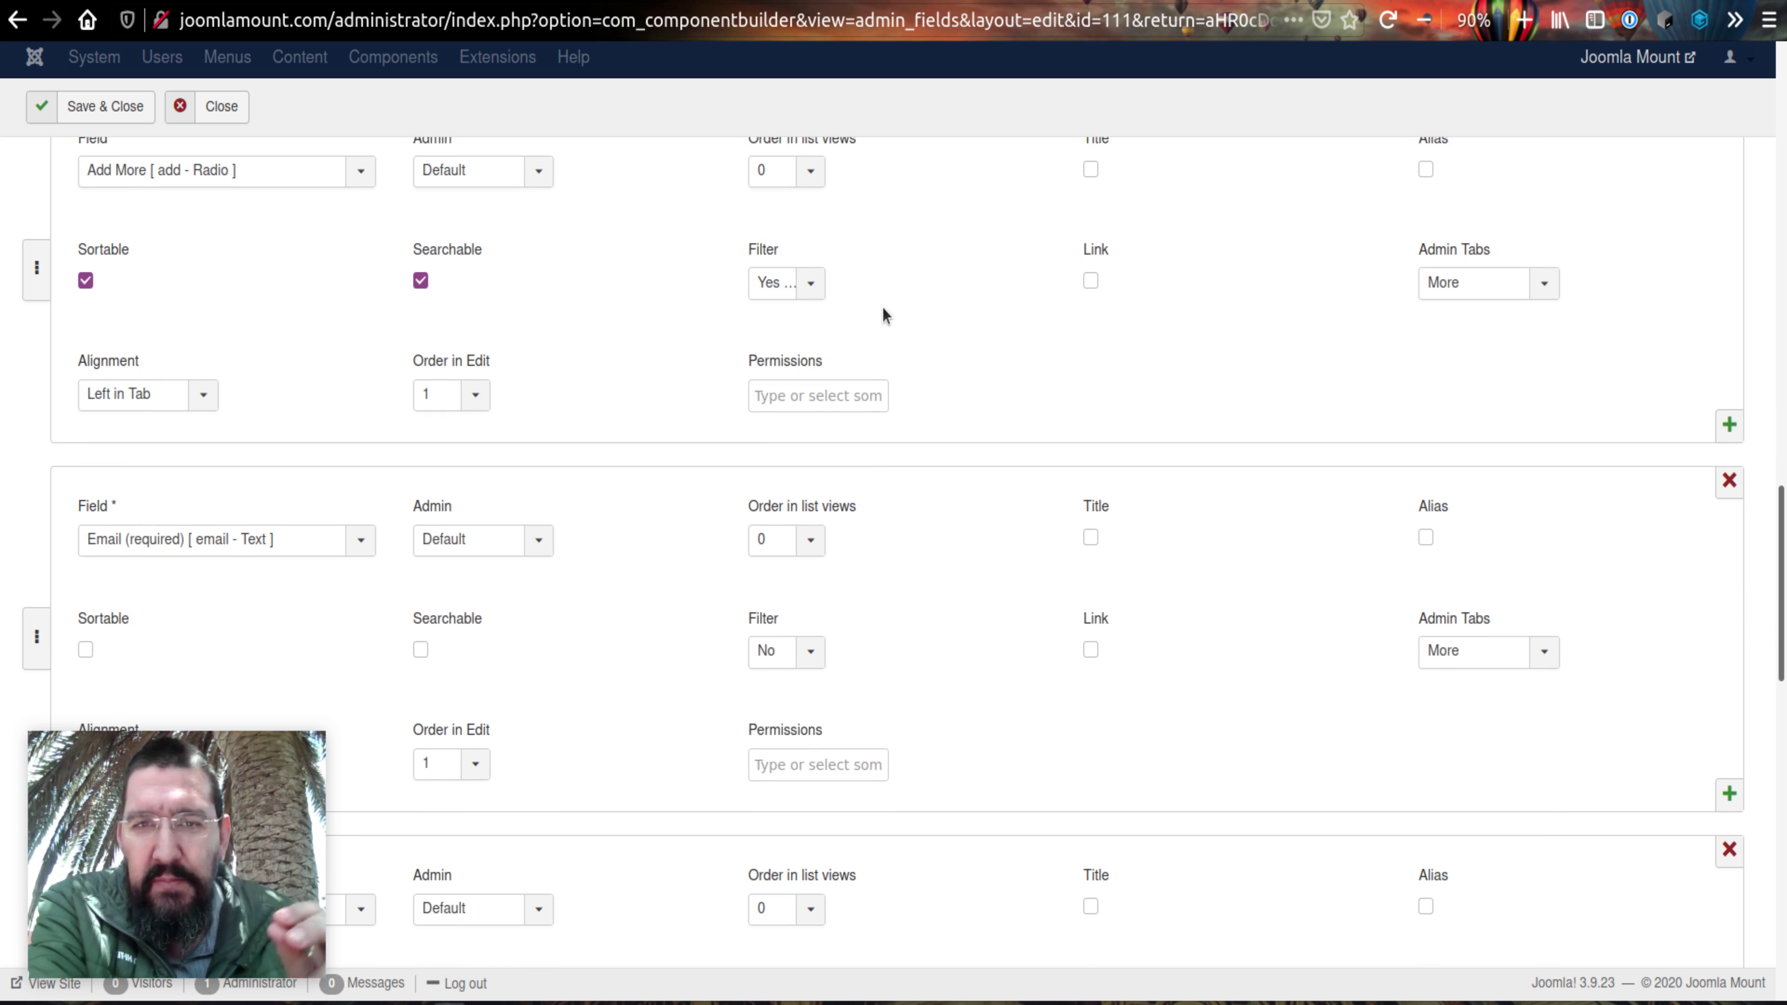
click(800, 295)
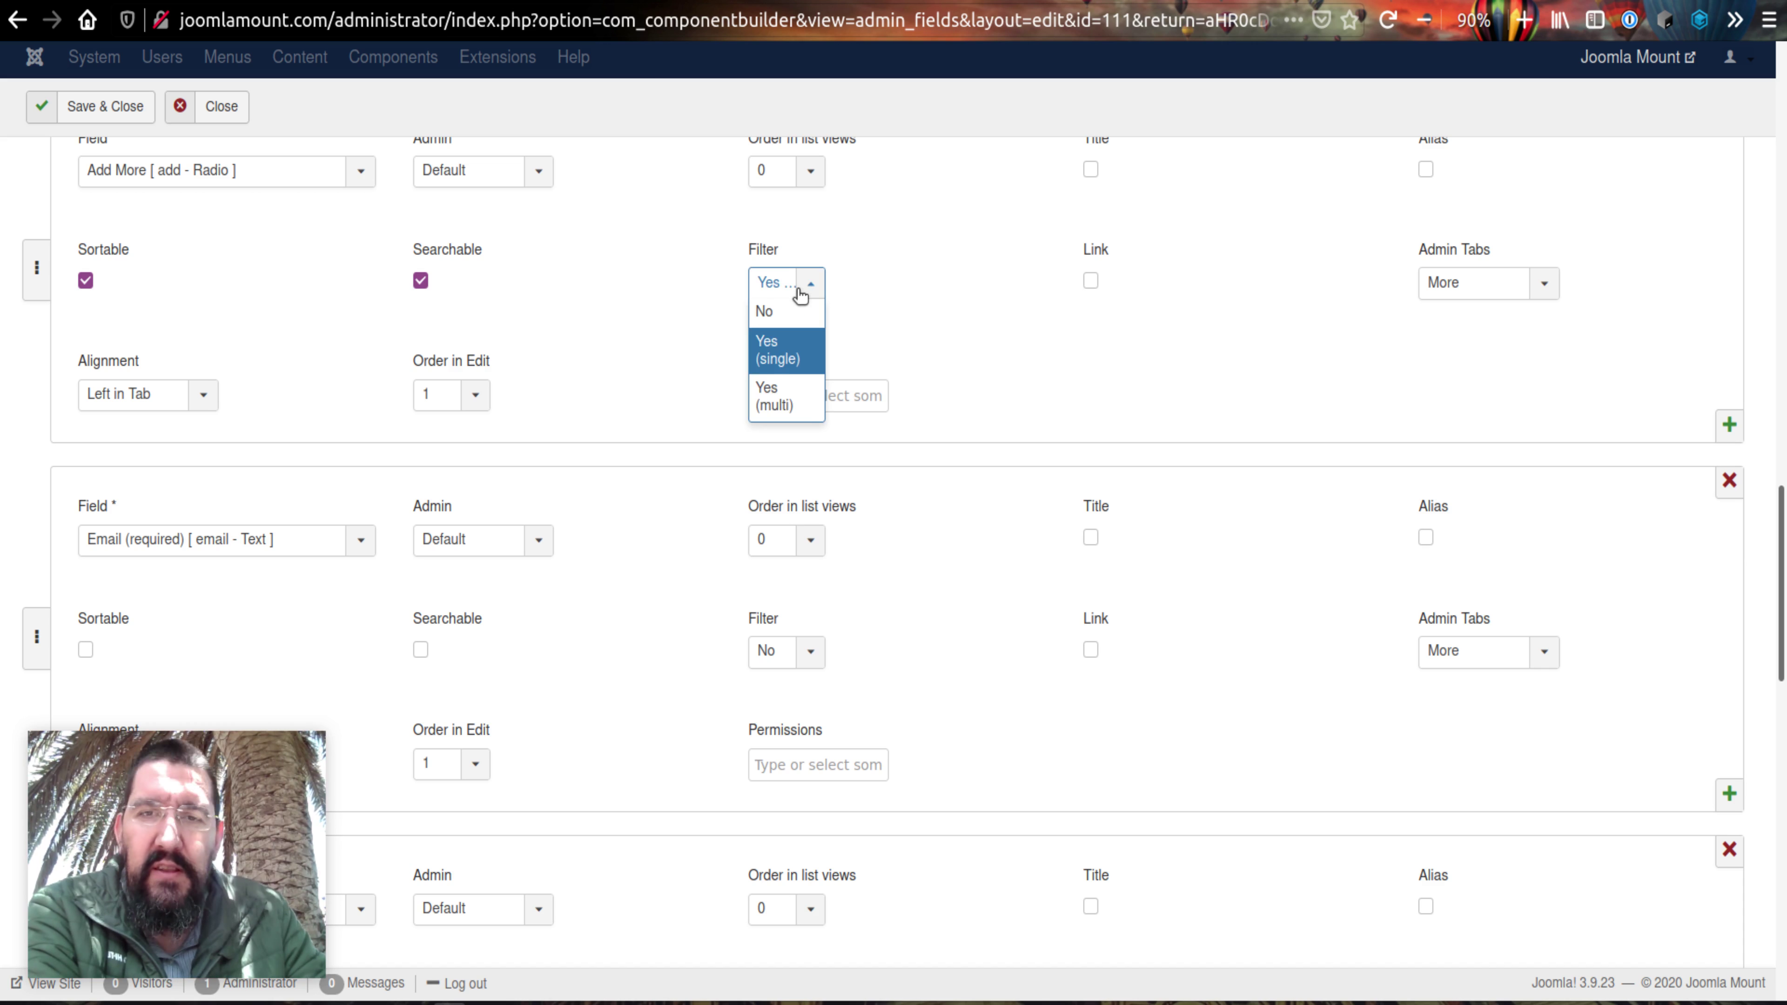
click(988, 345)
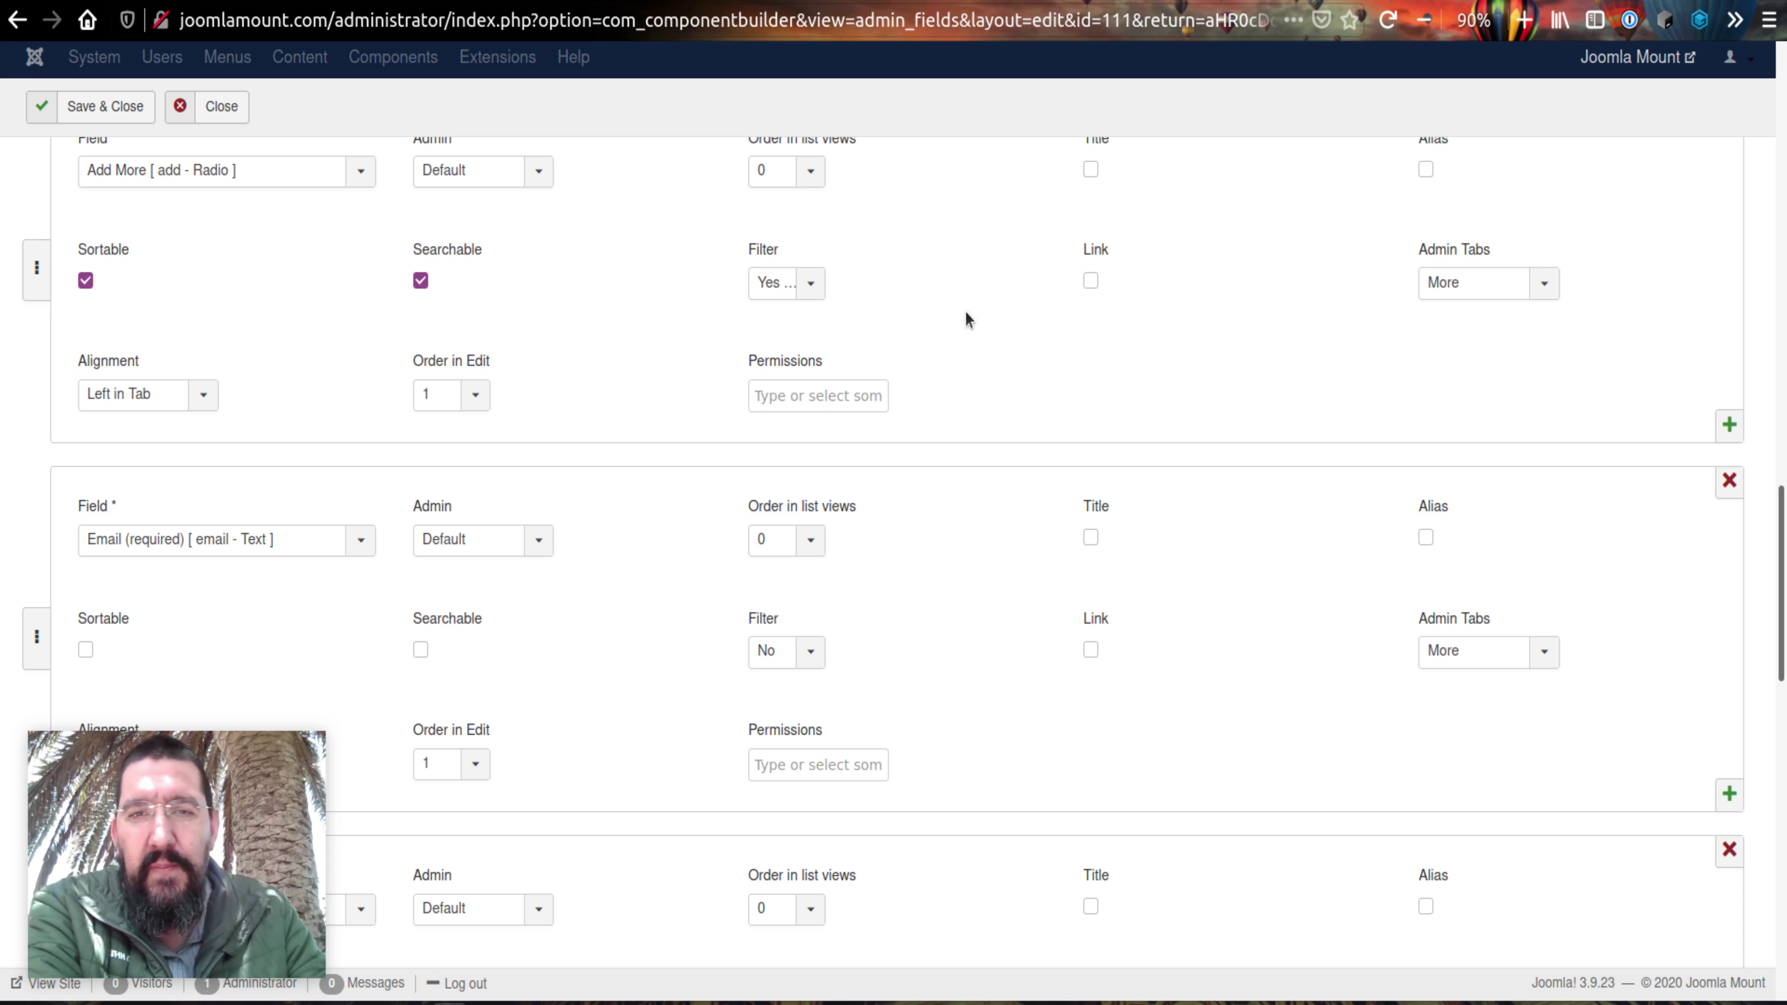
click(803, 294)
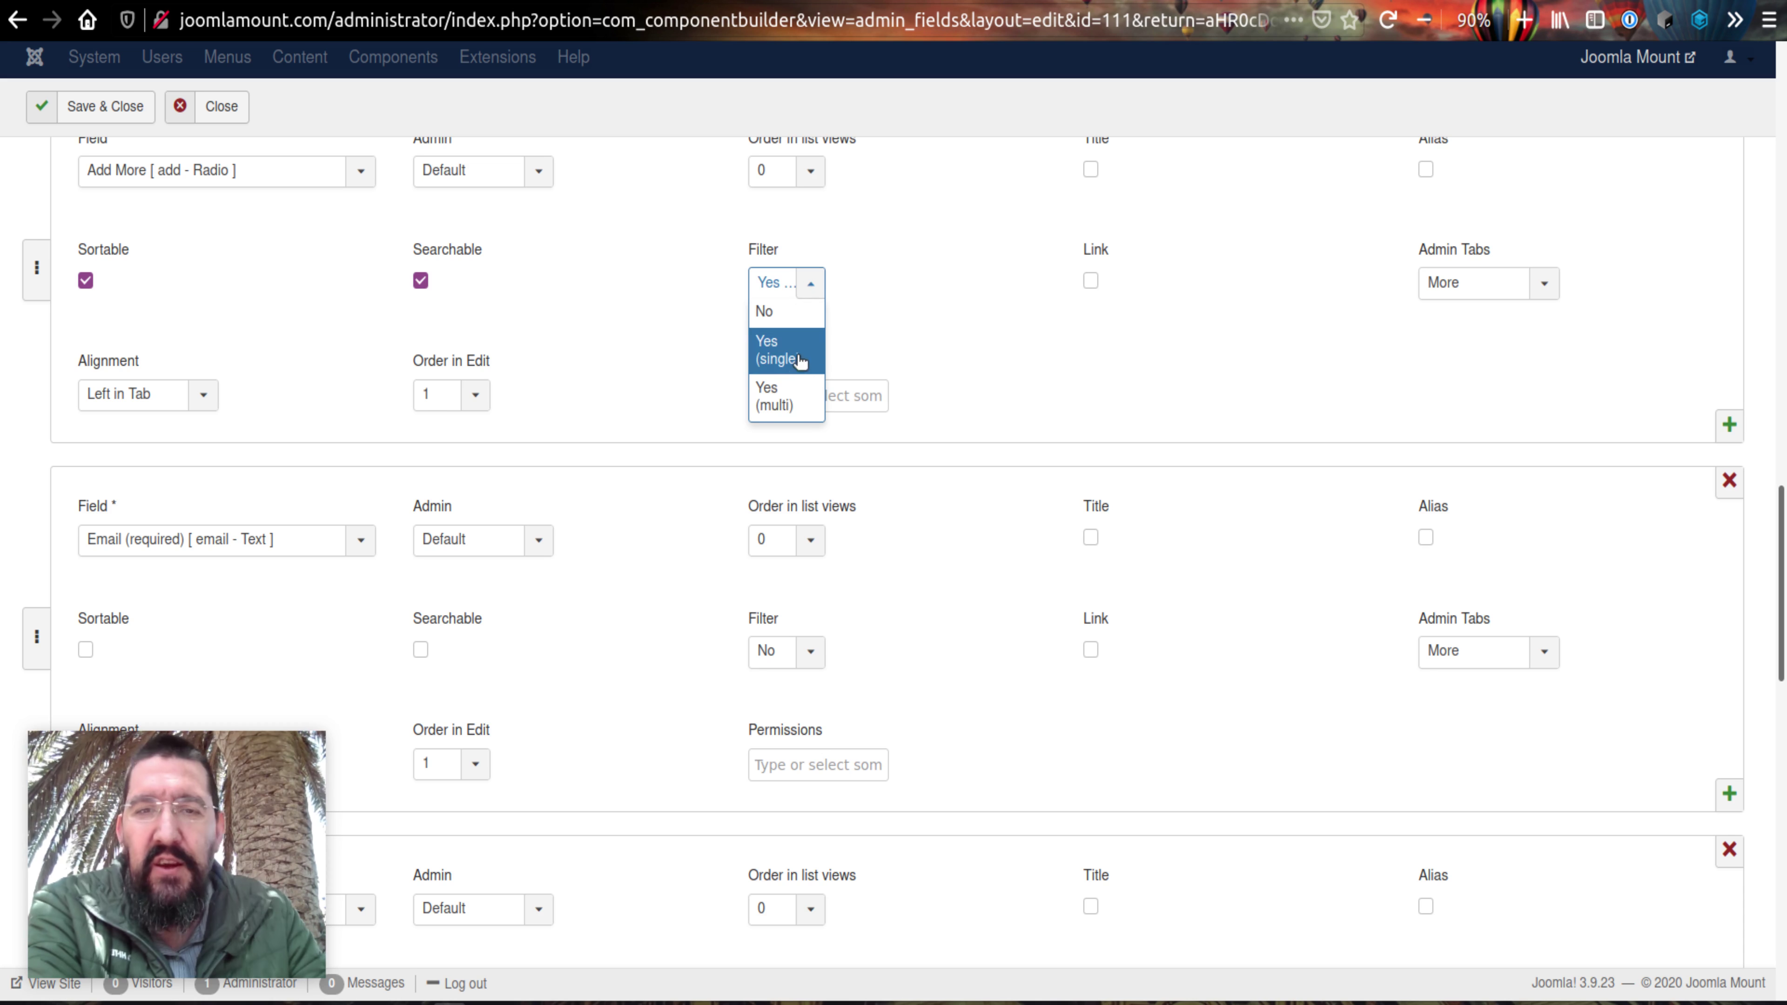
click(976, 338)
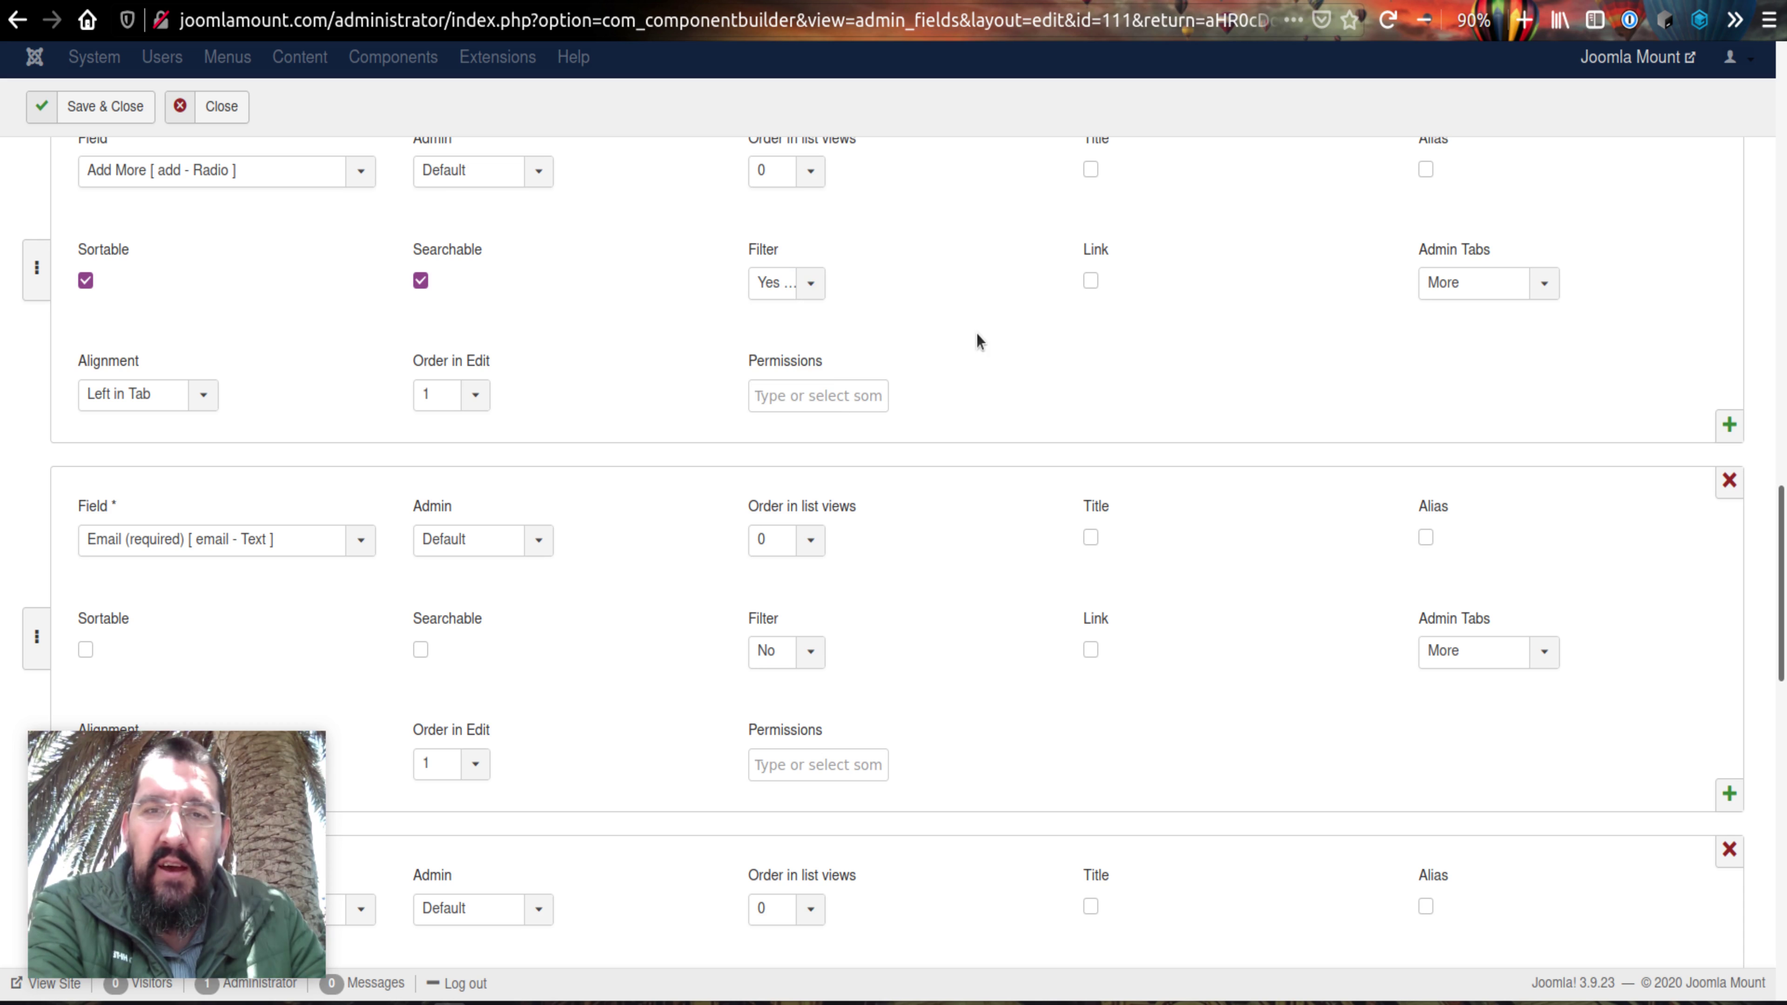
scroll(975, 332, up, 15)
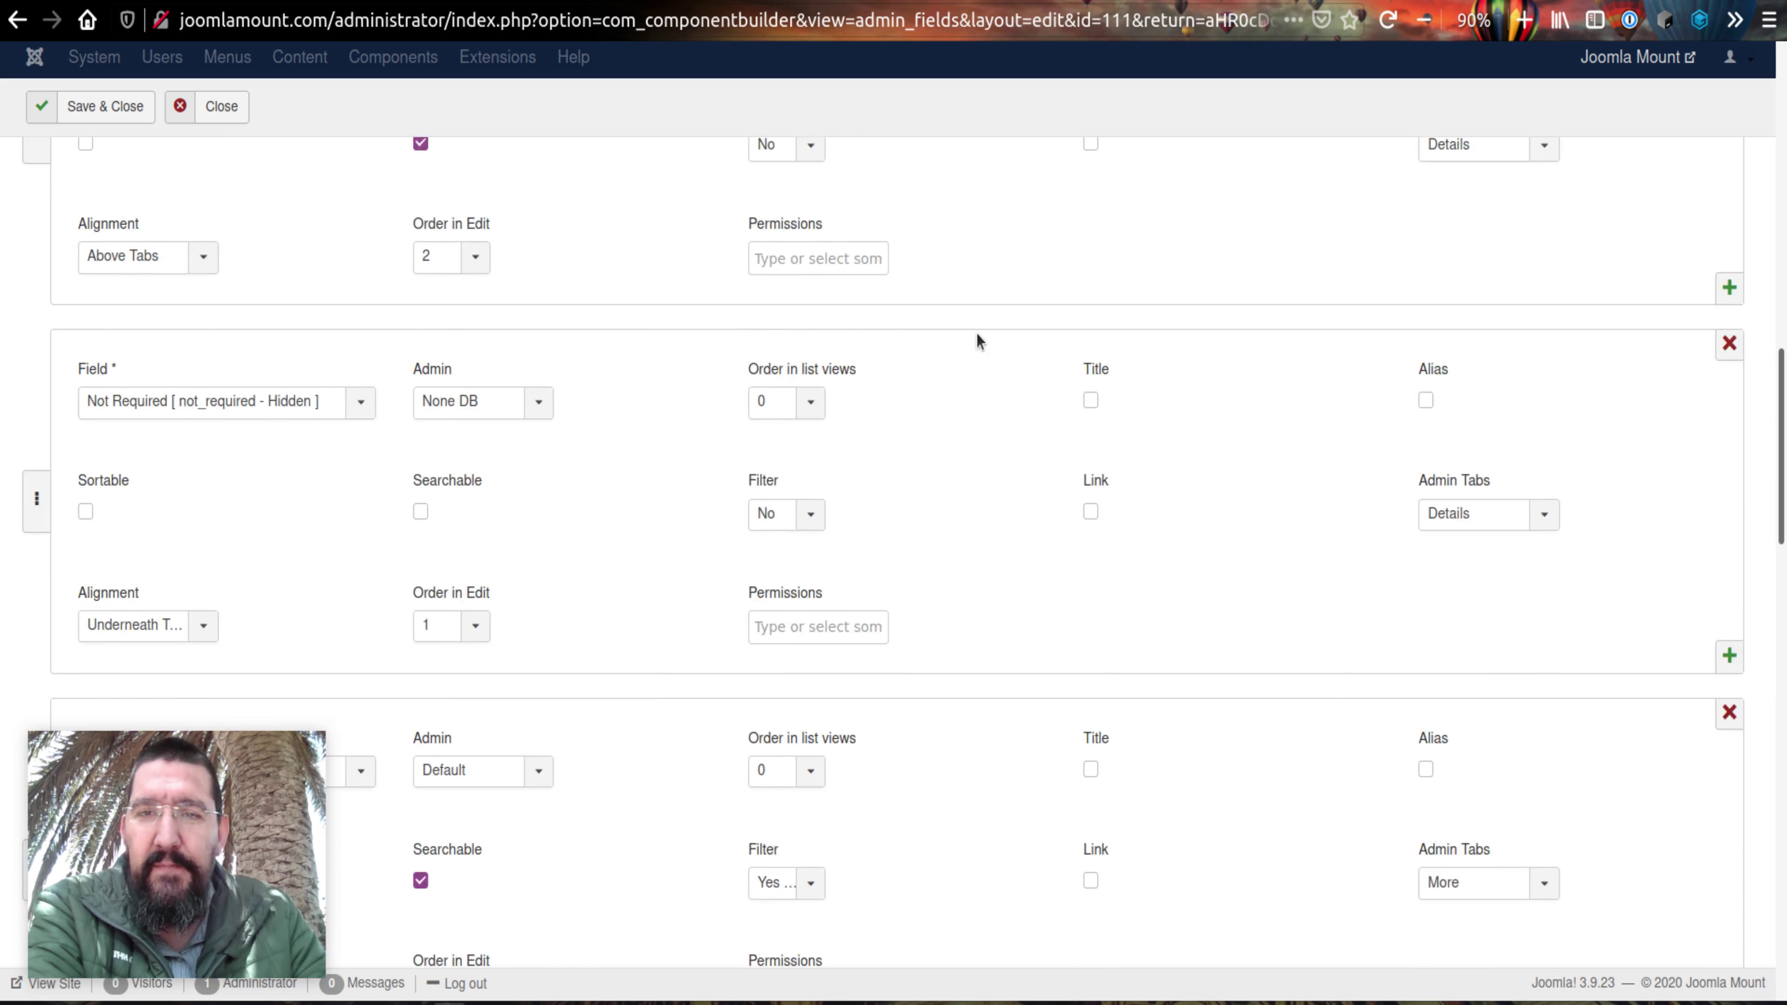
click(115, 121)
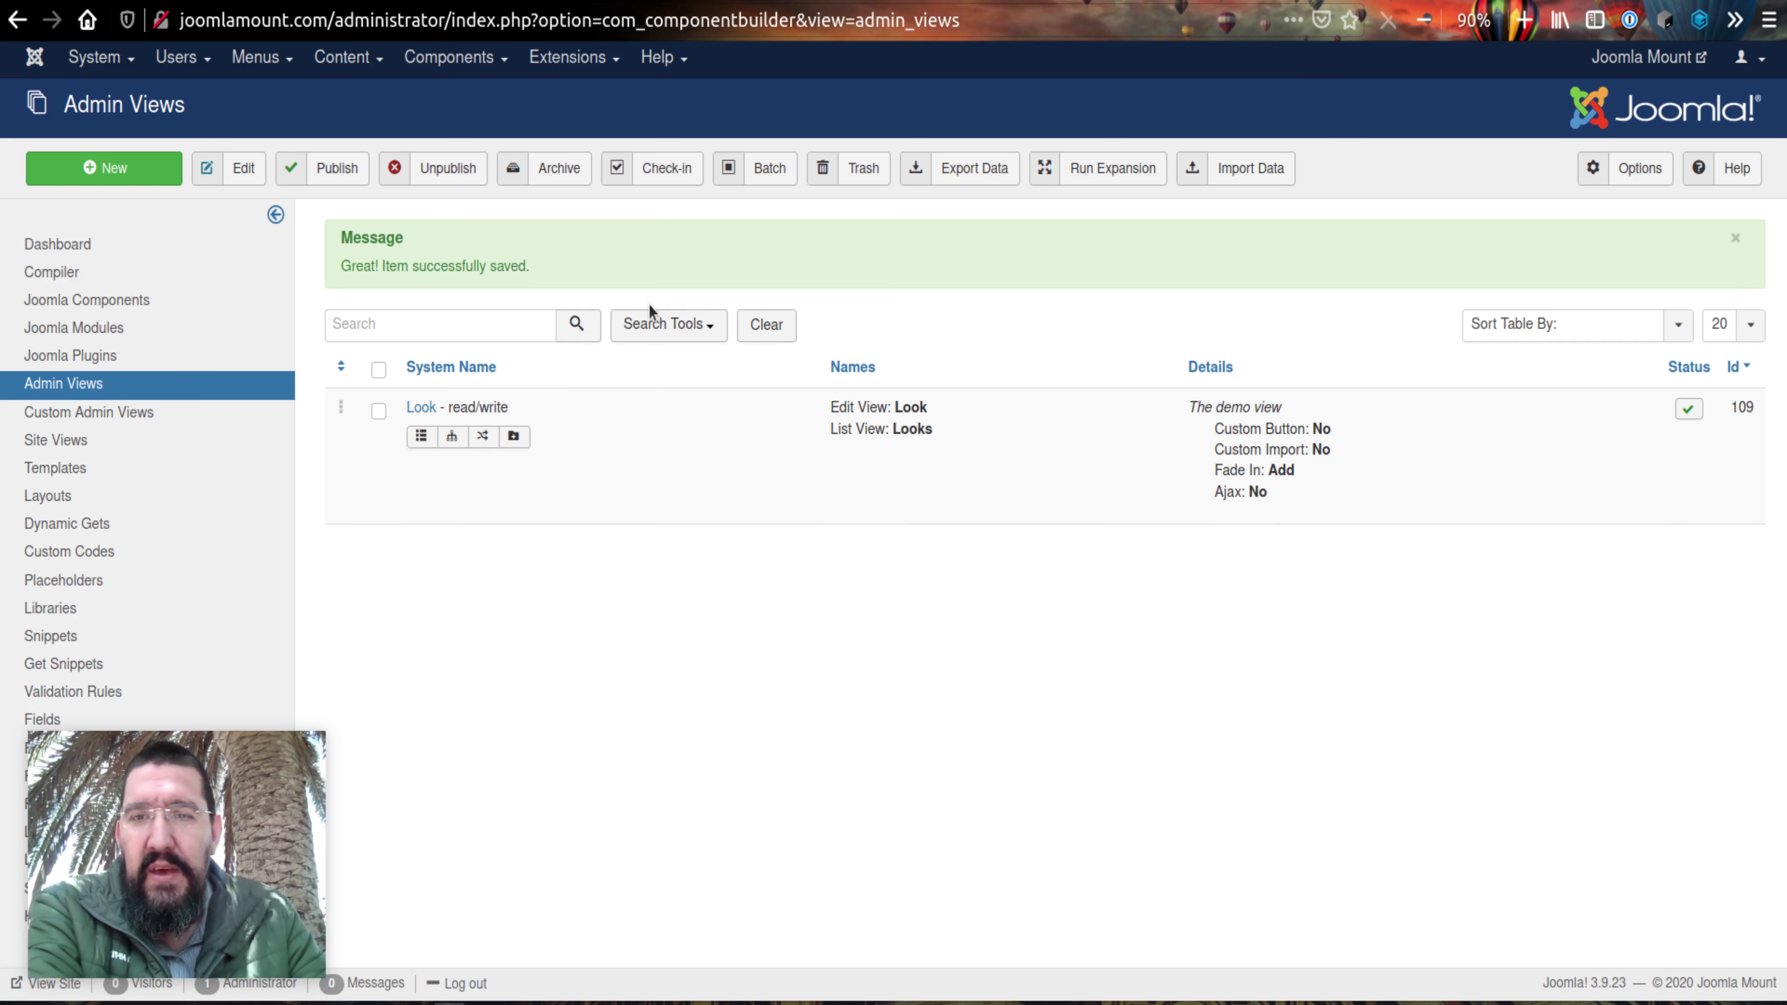
Compile the Demo (public) component and install it on this Joomla website
click(80, 273)
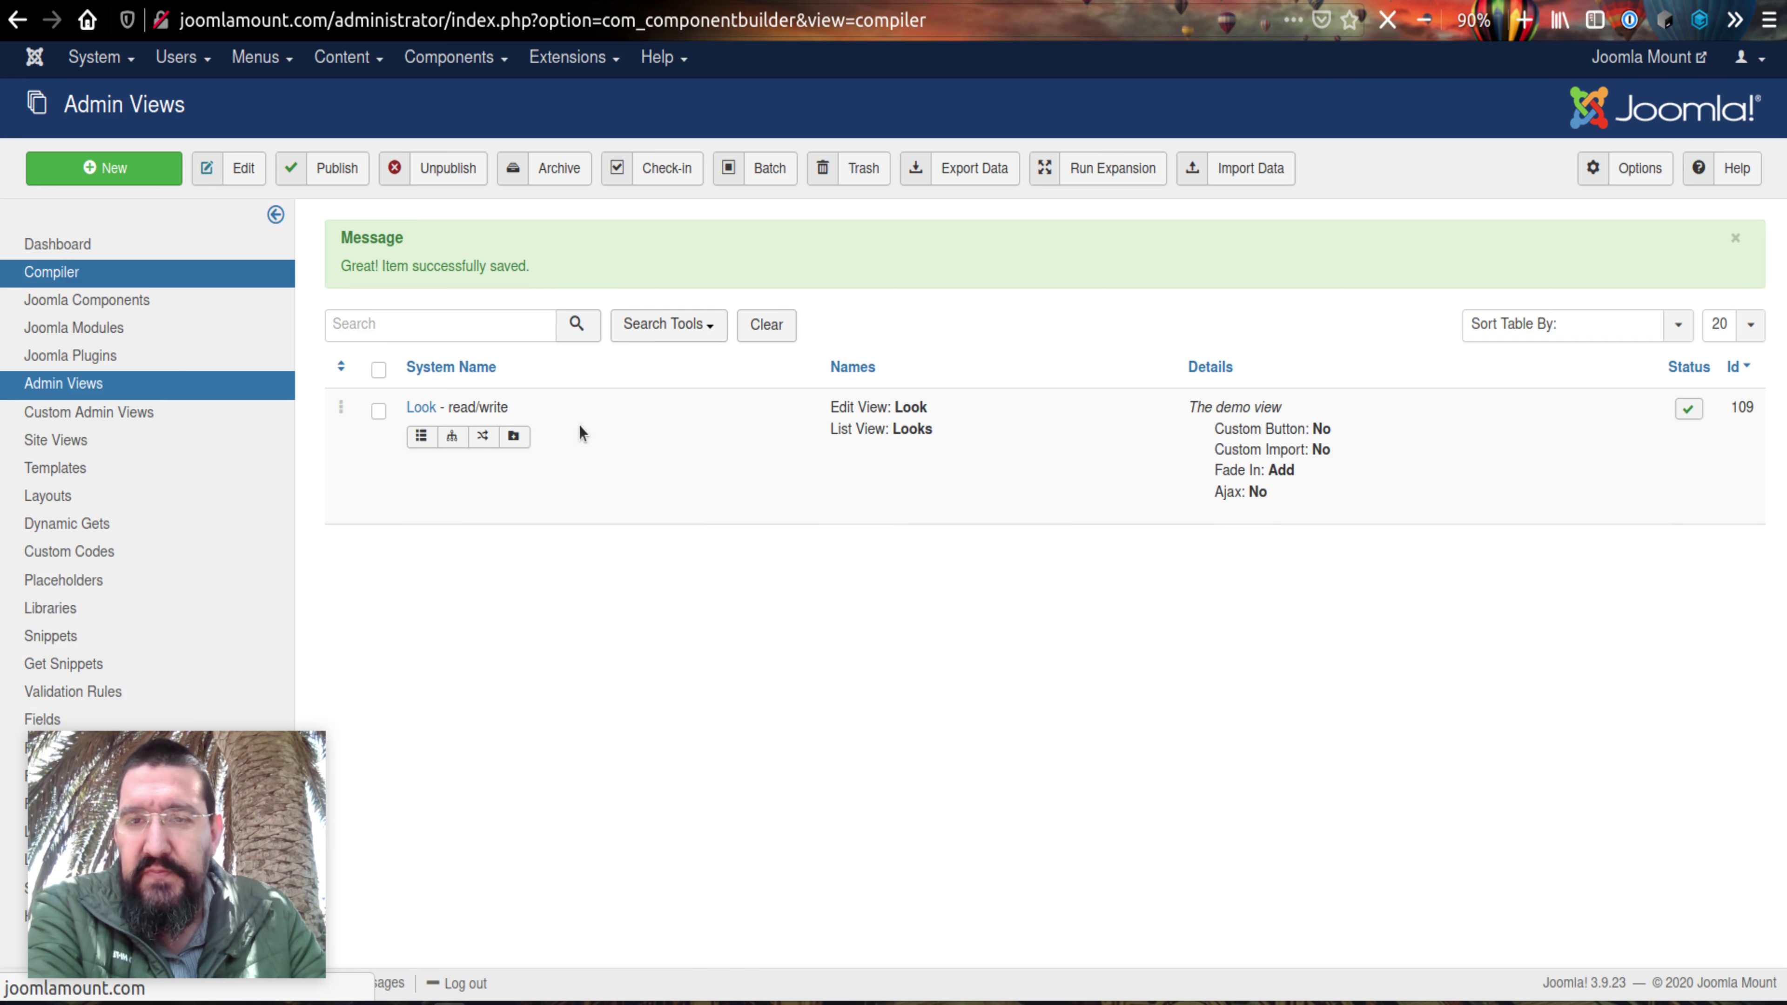
click(463, 662)
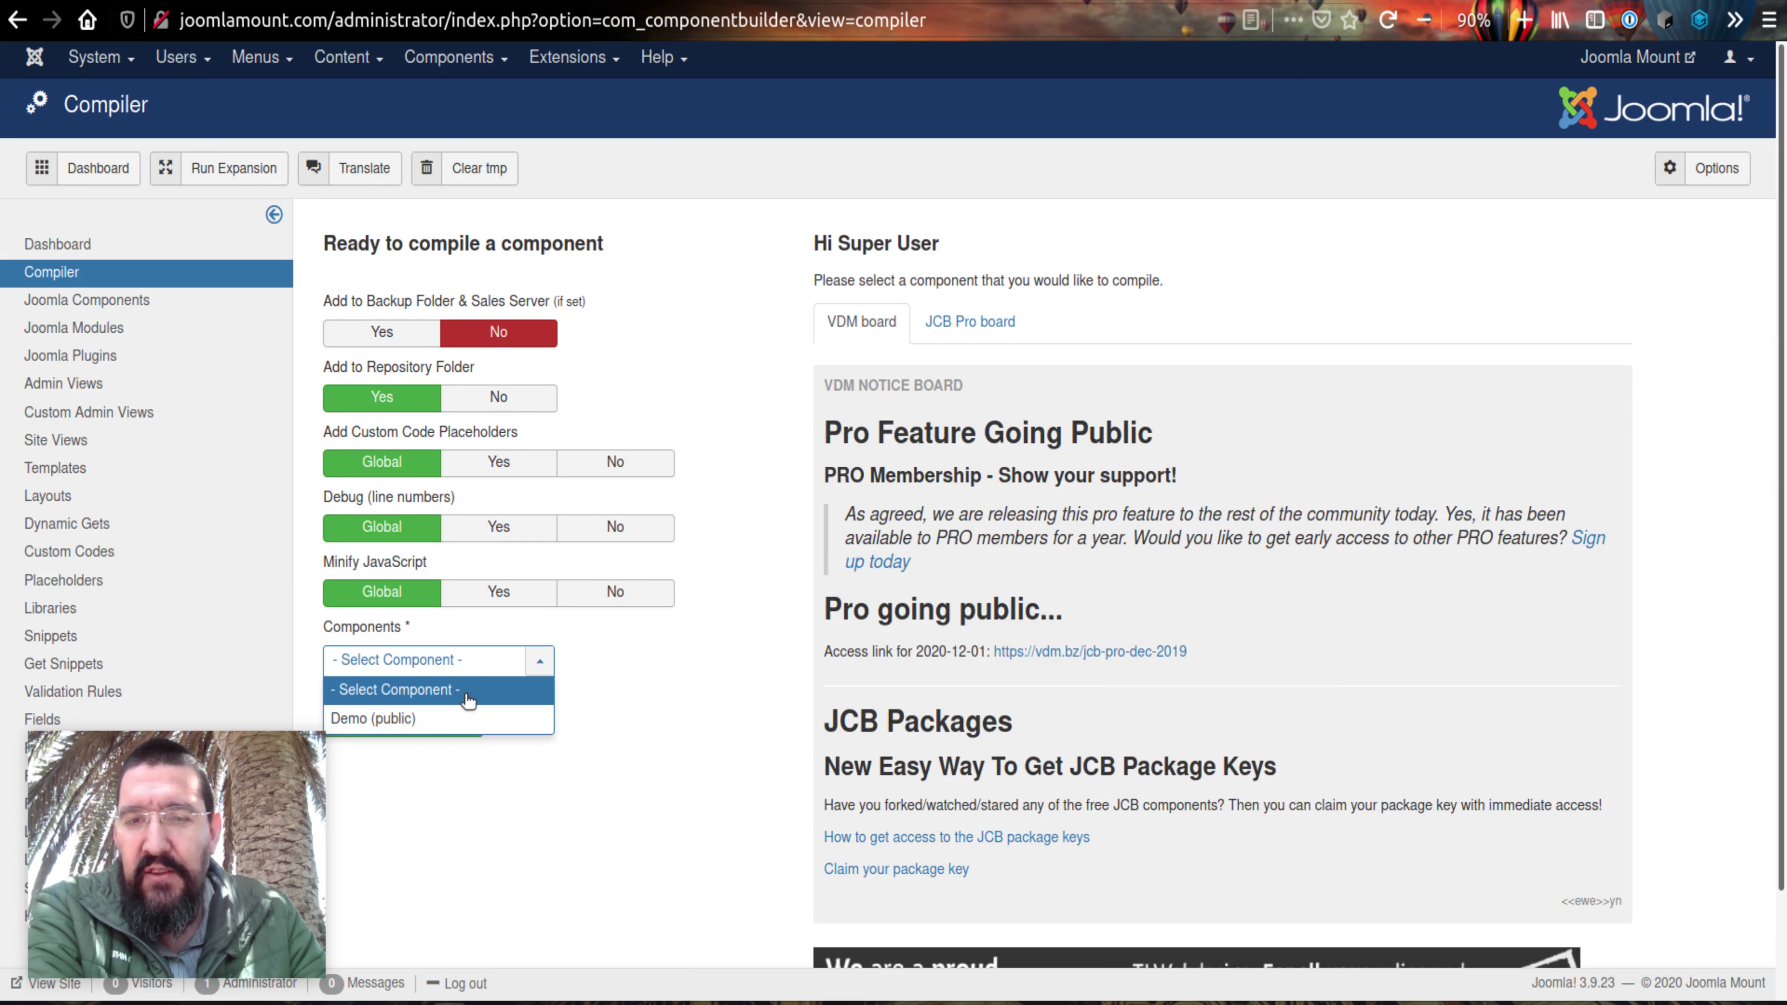
click(471, 720)
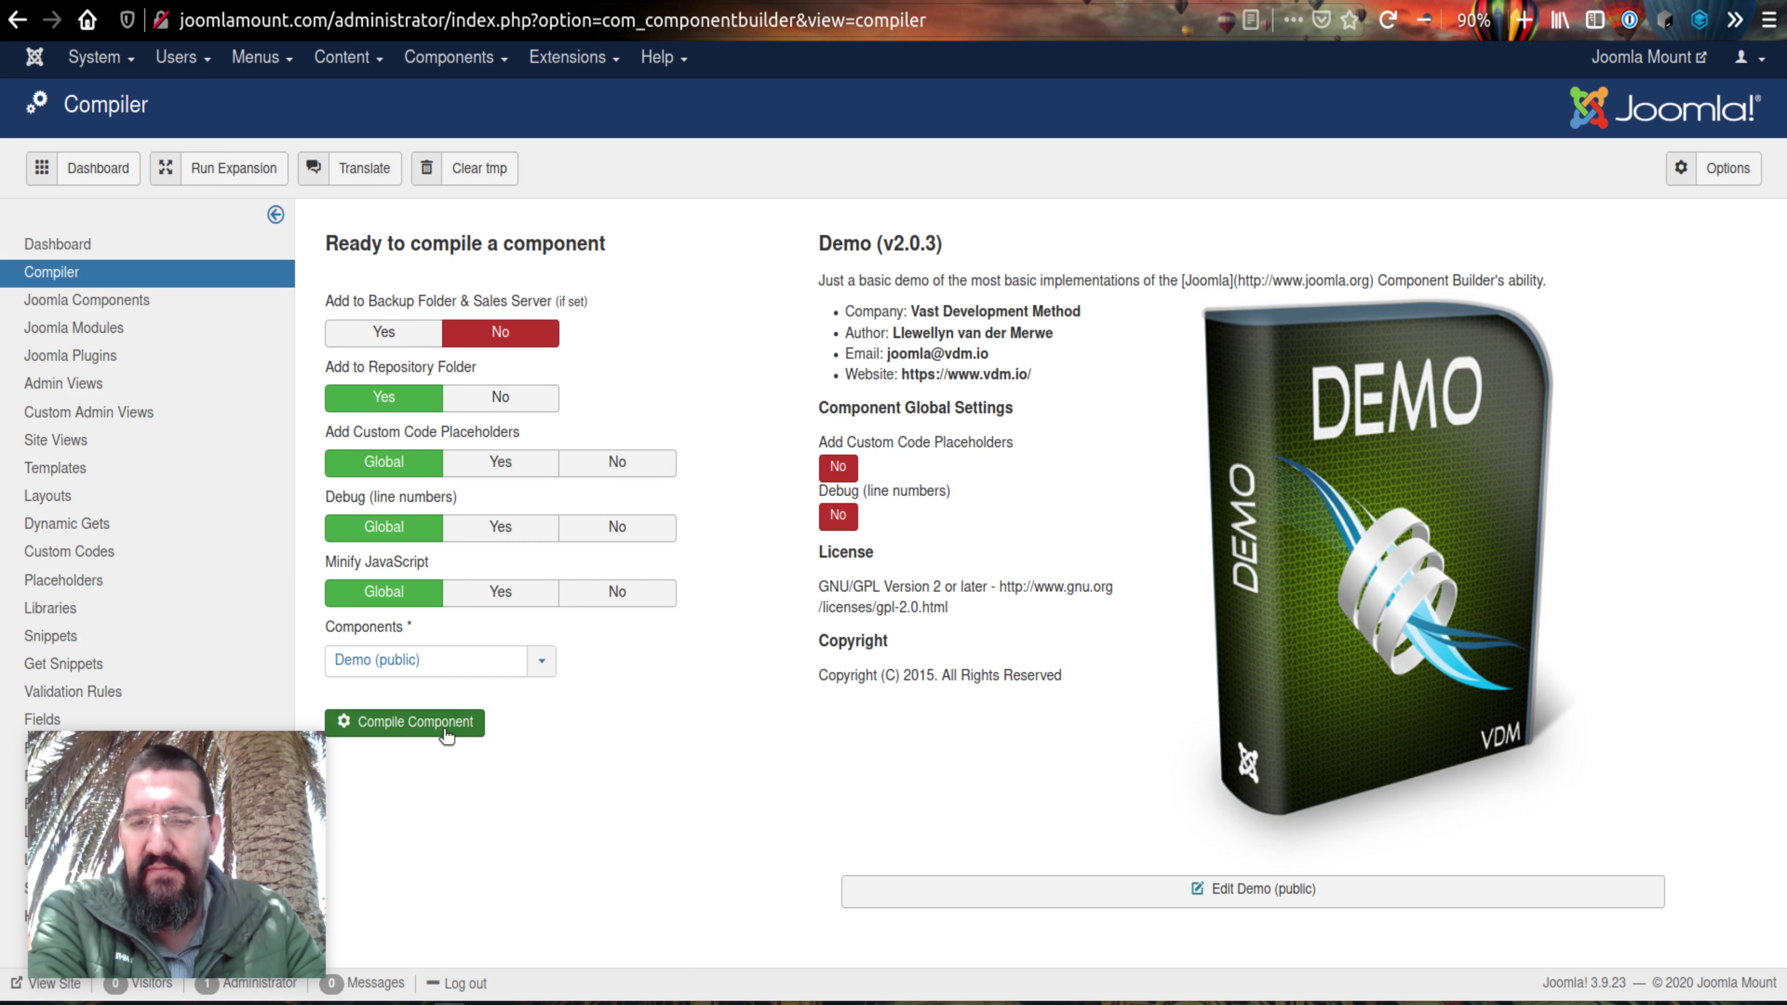
click(445, 734)
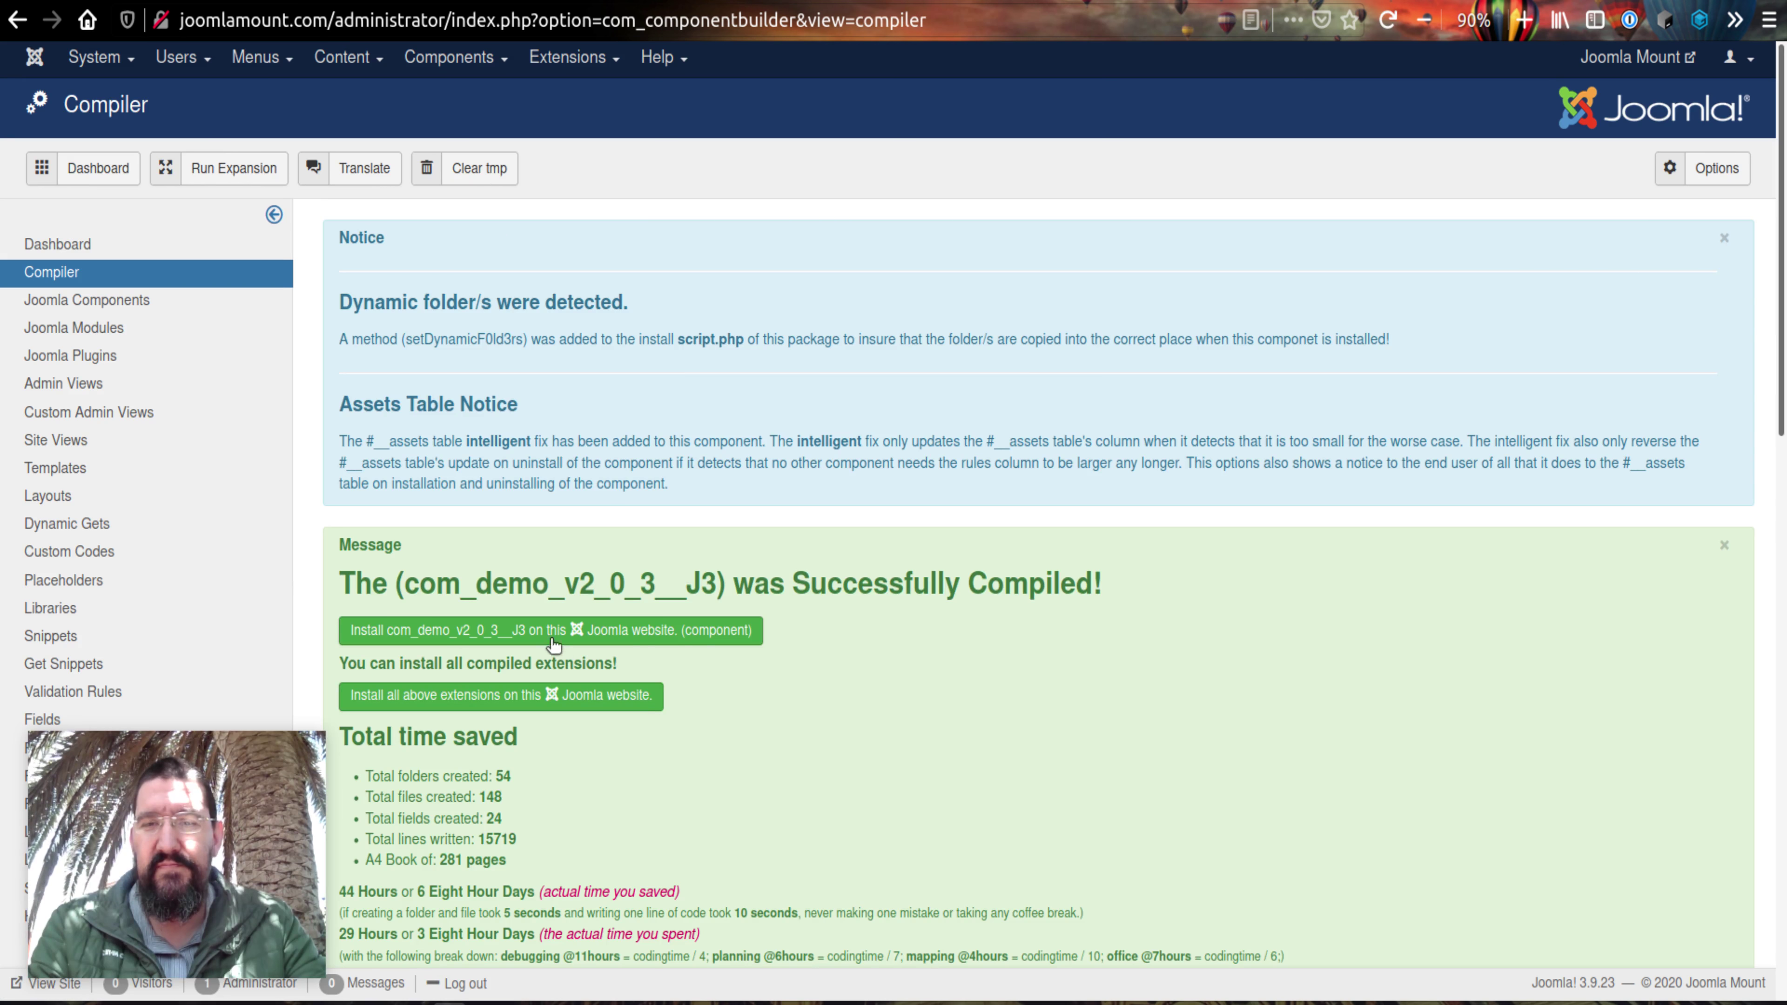
click(552, 633)
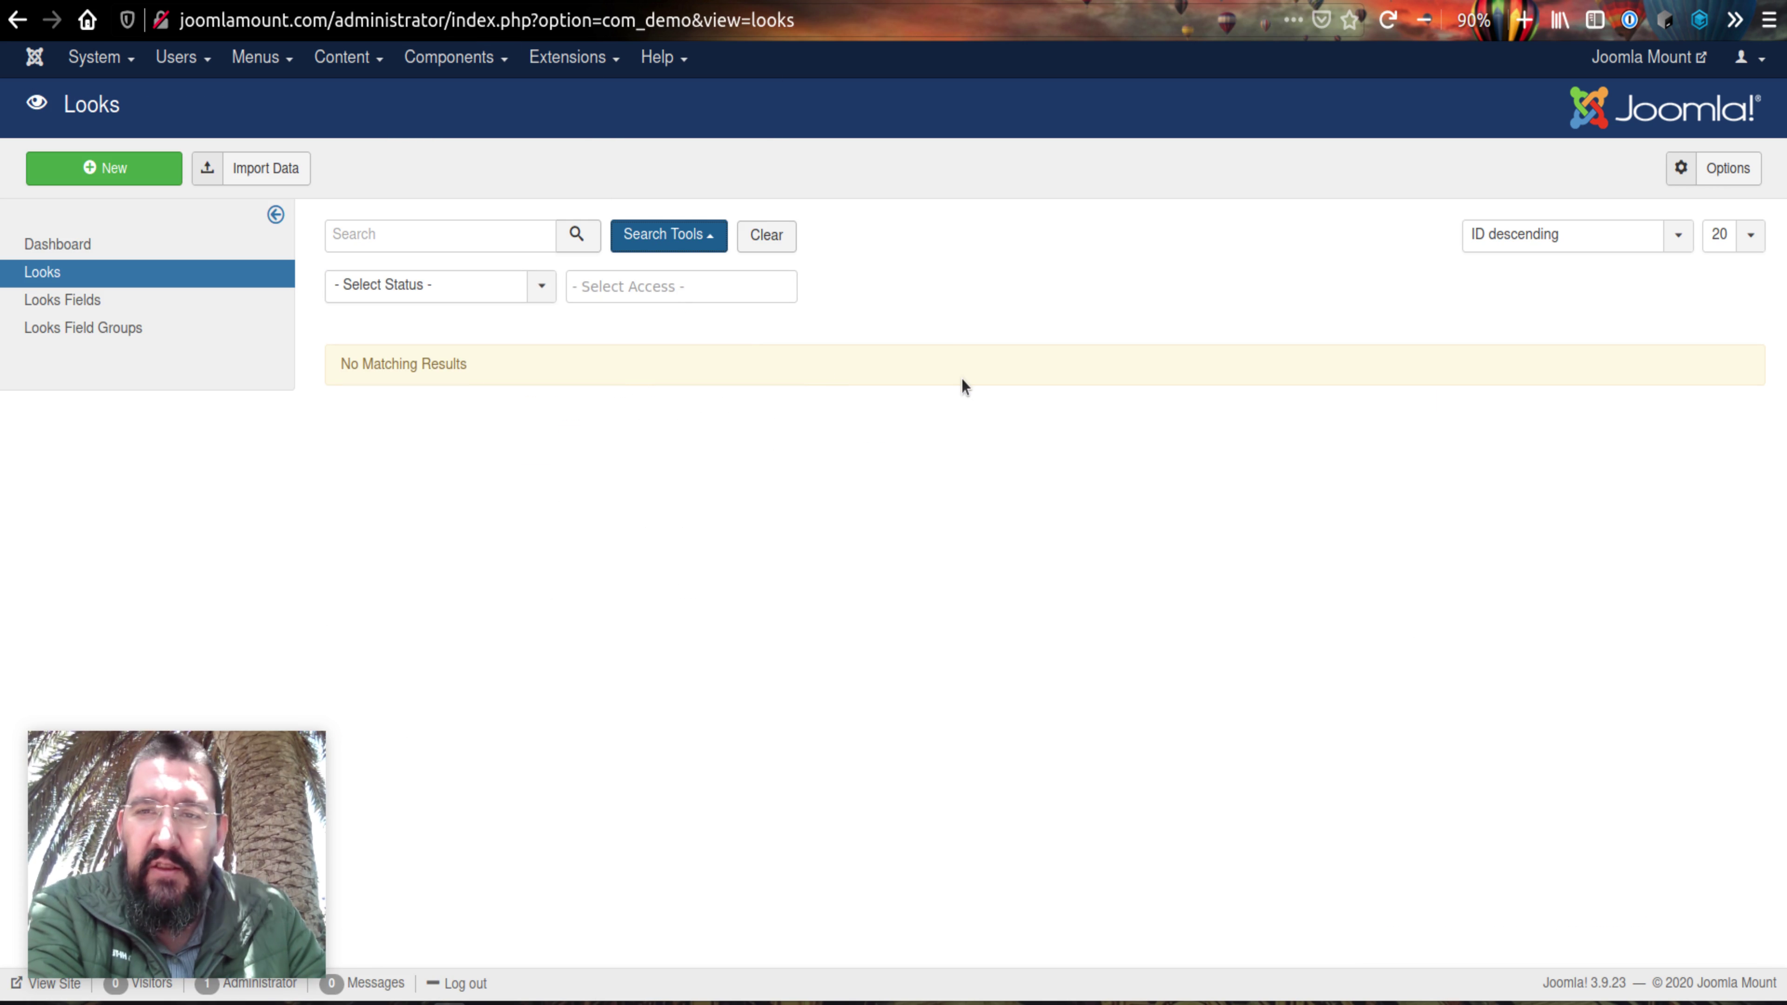
Clear the Looks list filters and save a new record named Name with the description "some description"
click(760, 235)
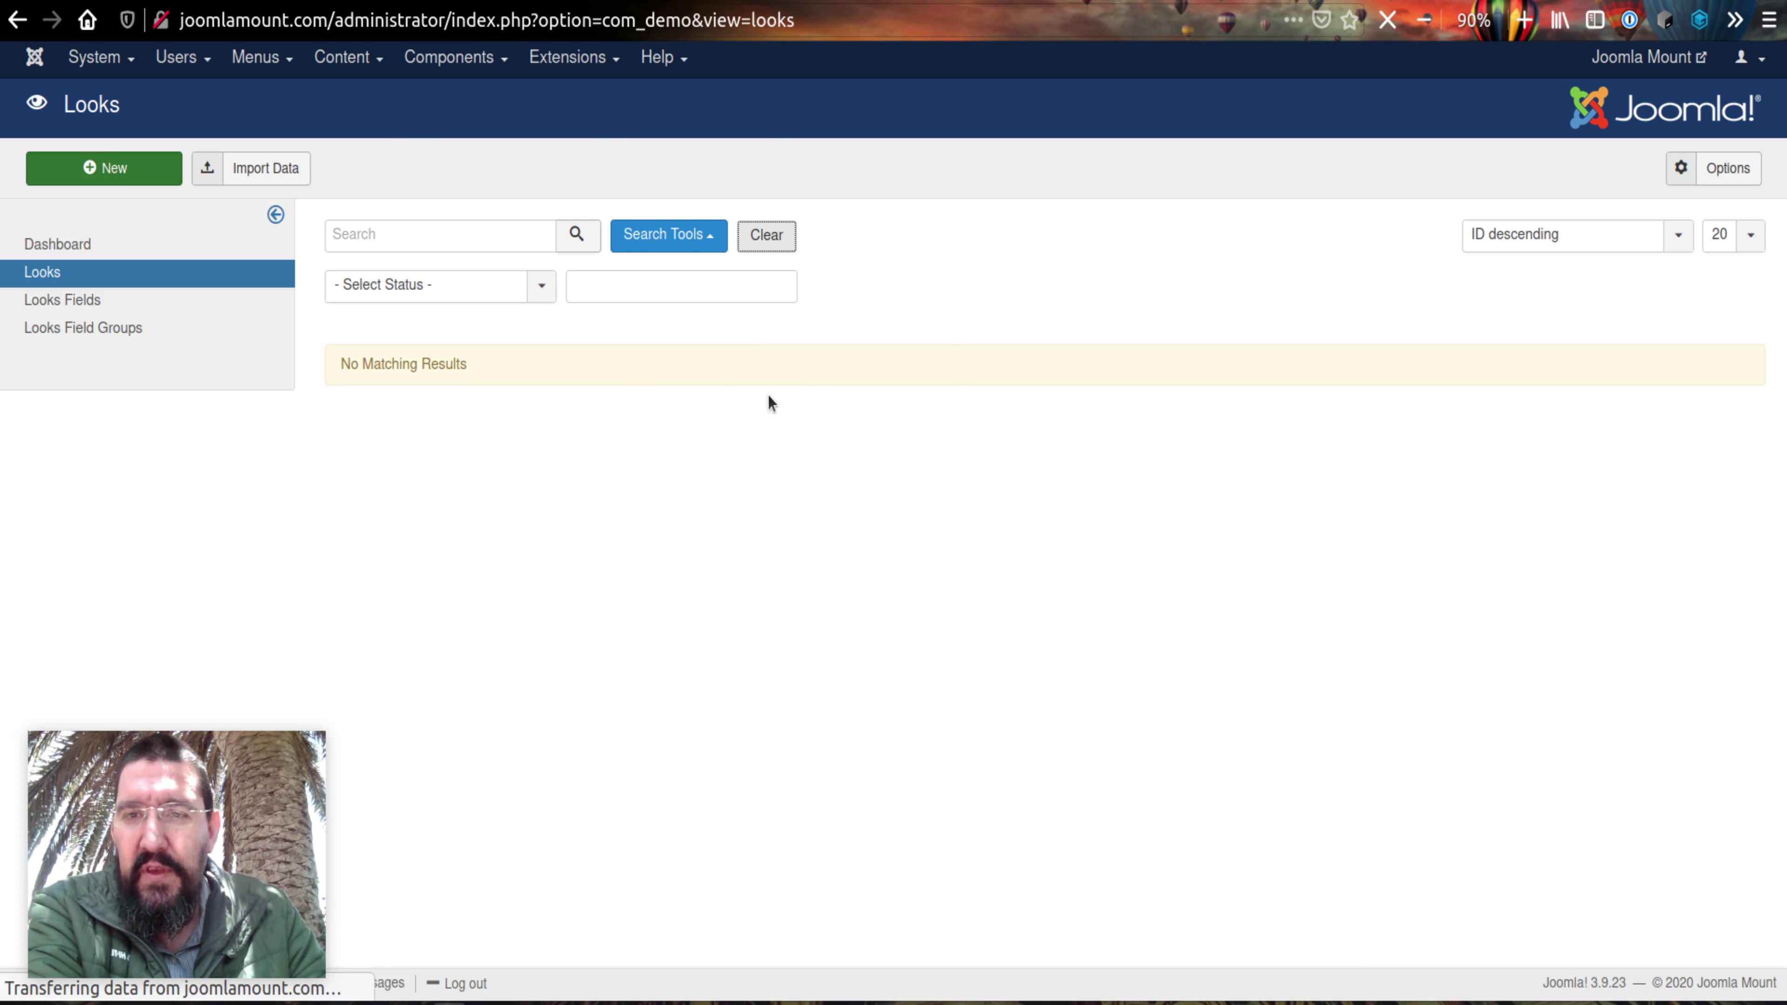
click(126, 178)
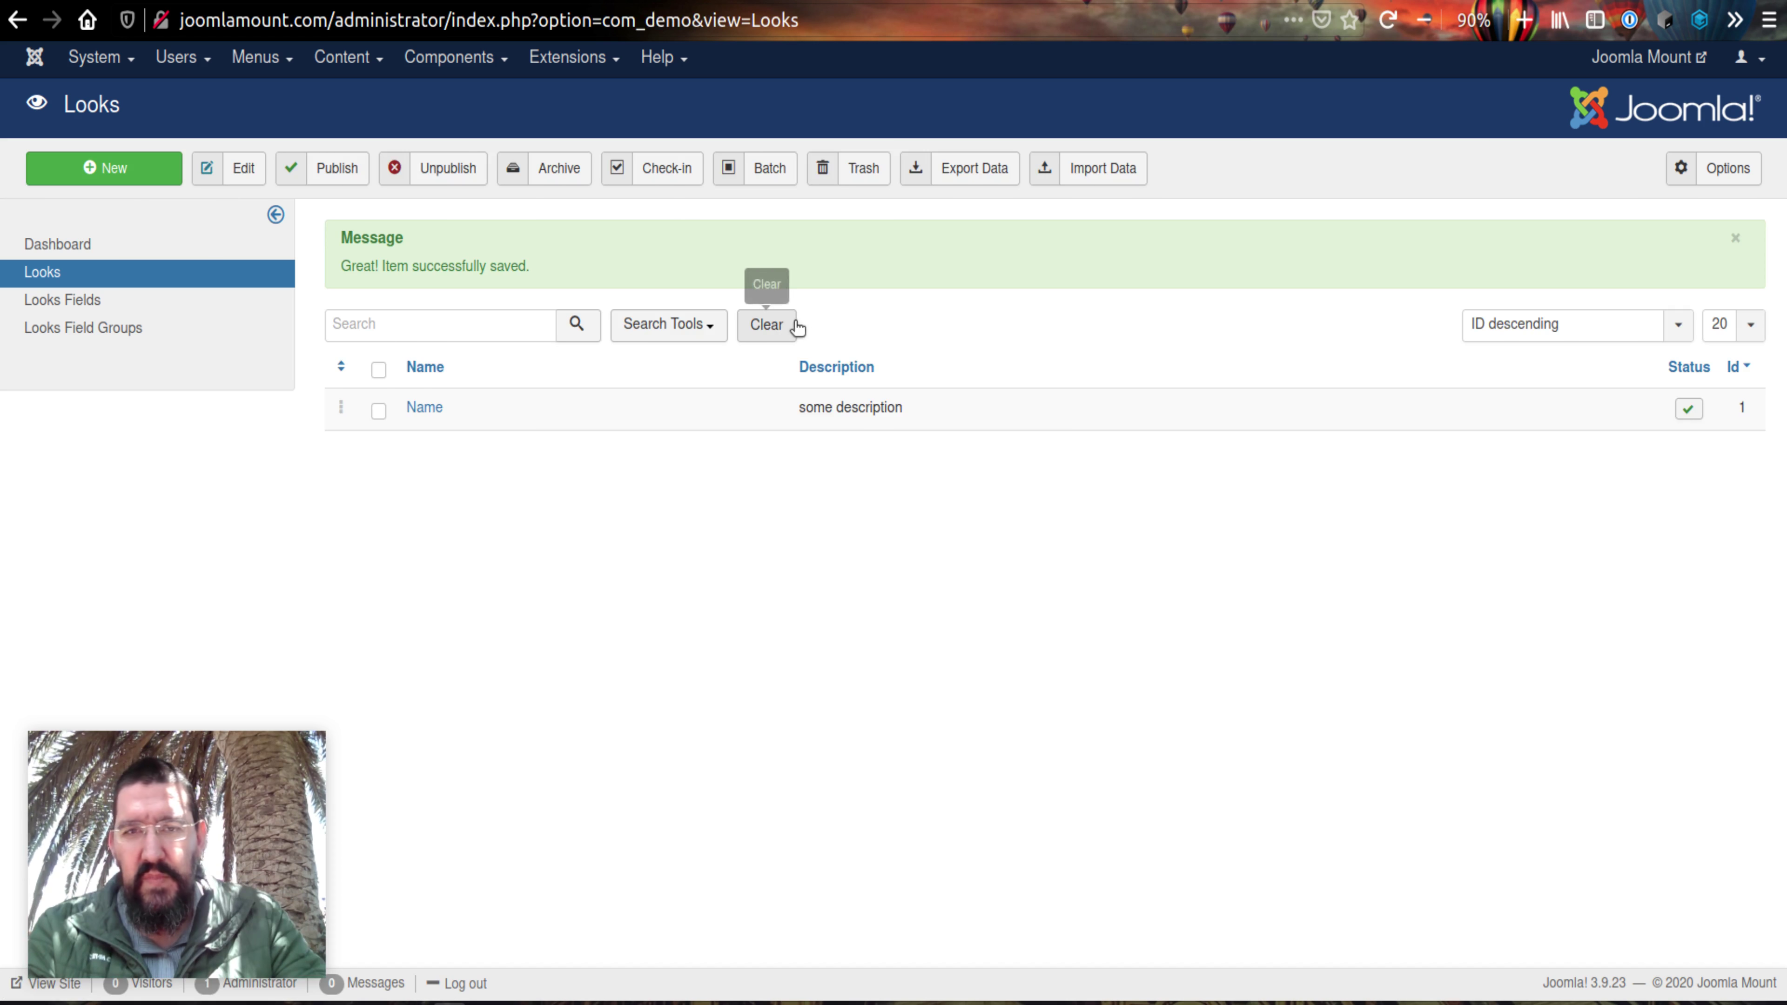
Expand the search tools of the Looks list and examine the status and access filters
click(688, 328)
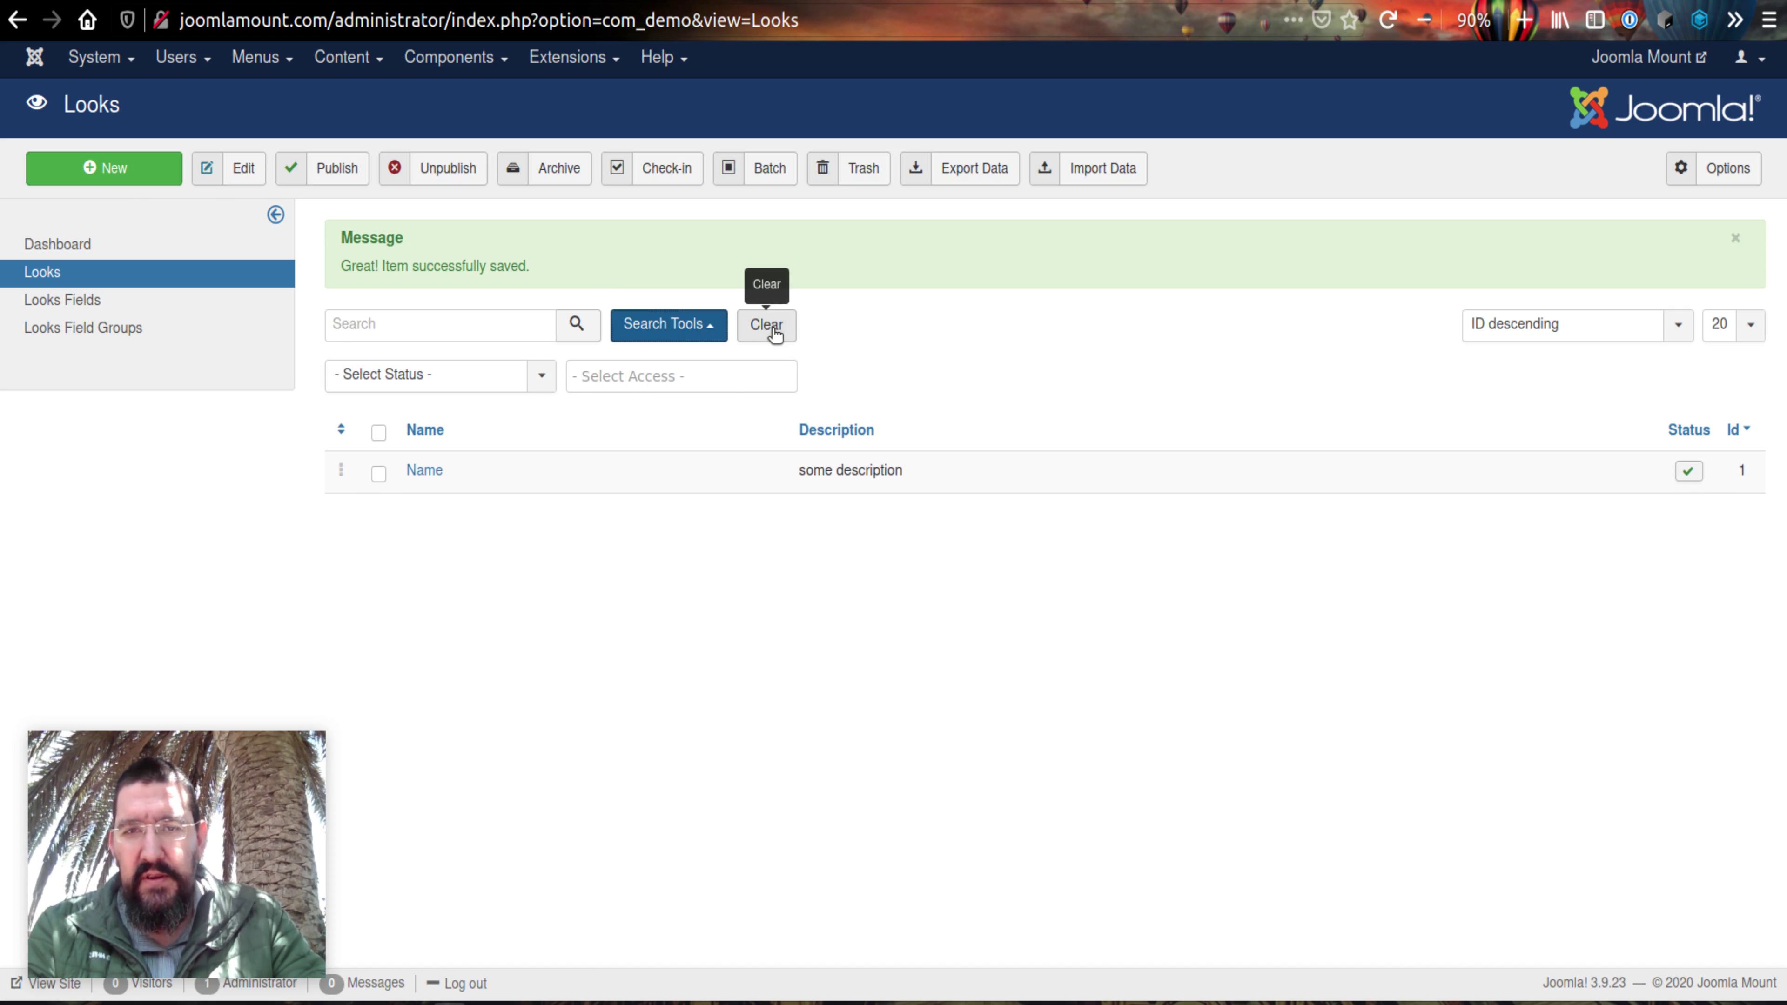
click(627, 375)
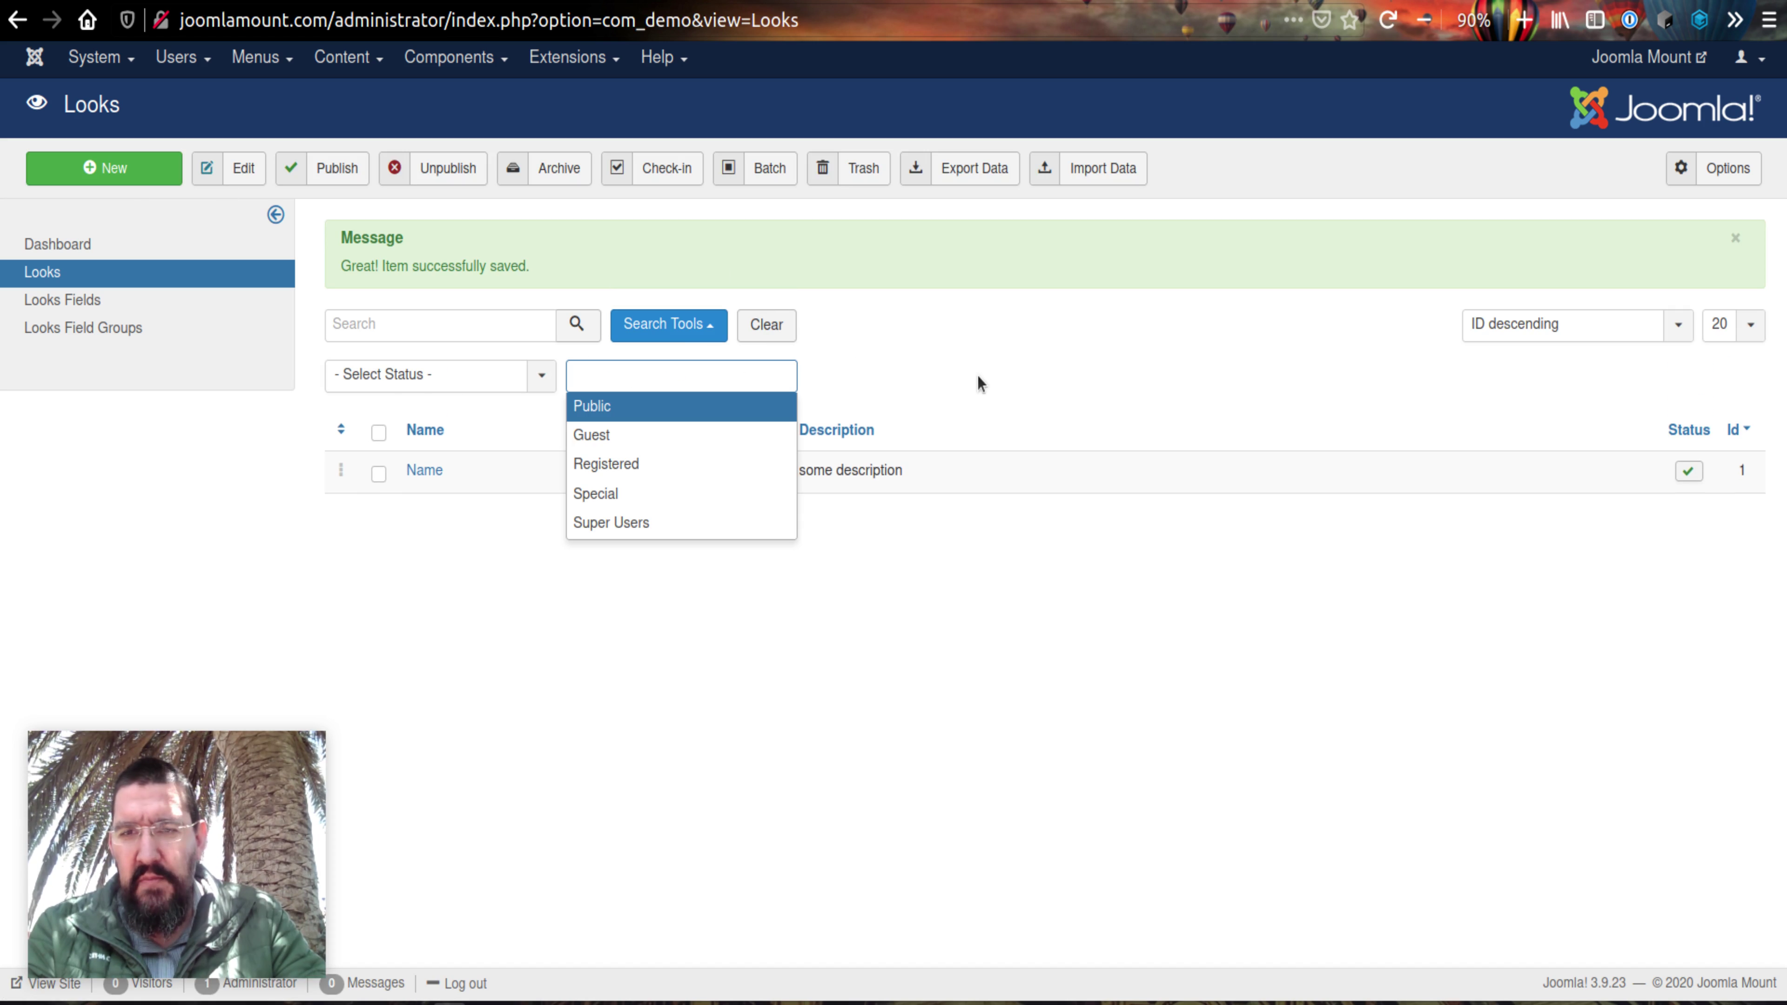
click(415, 380)
click(873, 377)
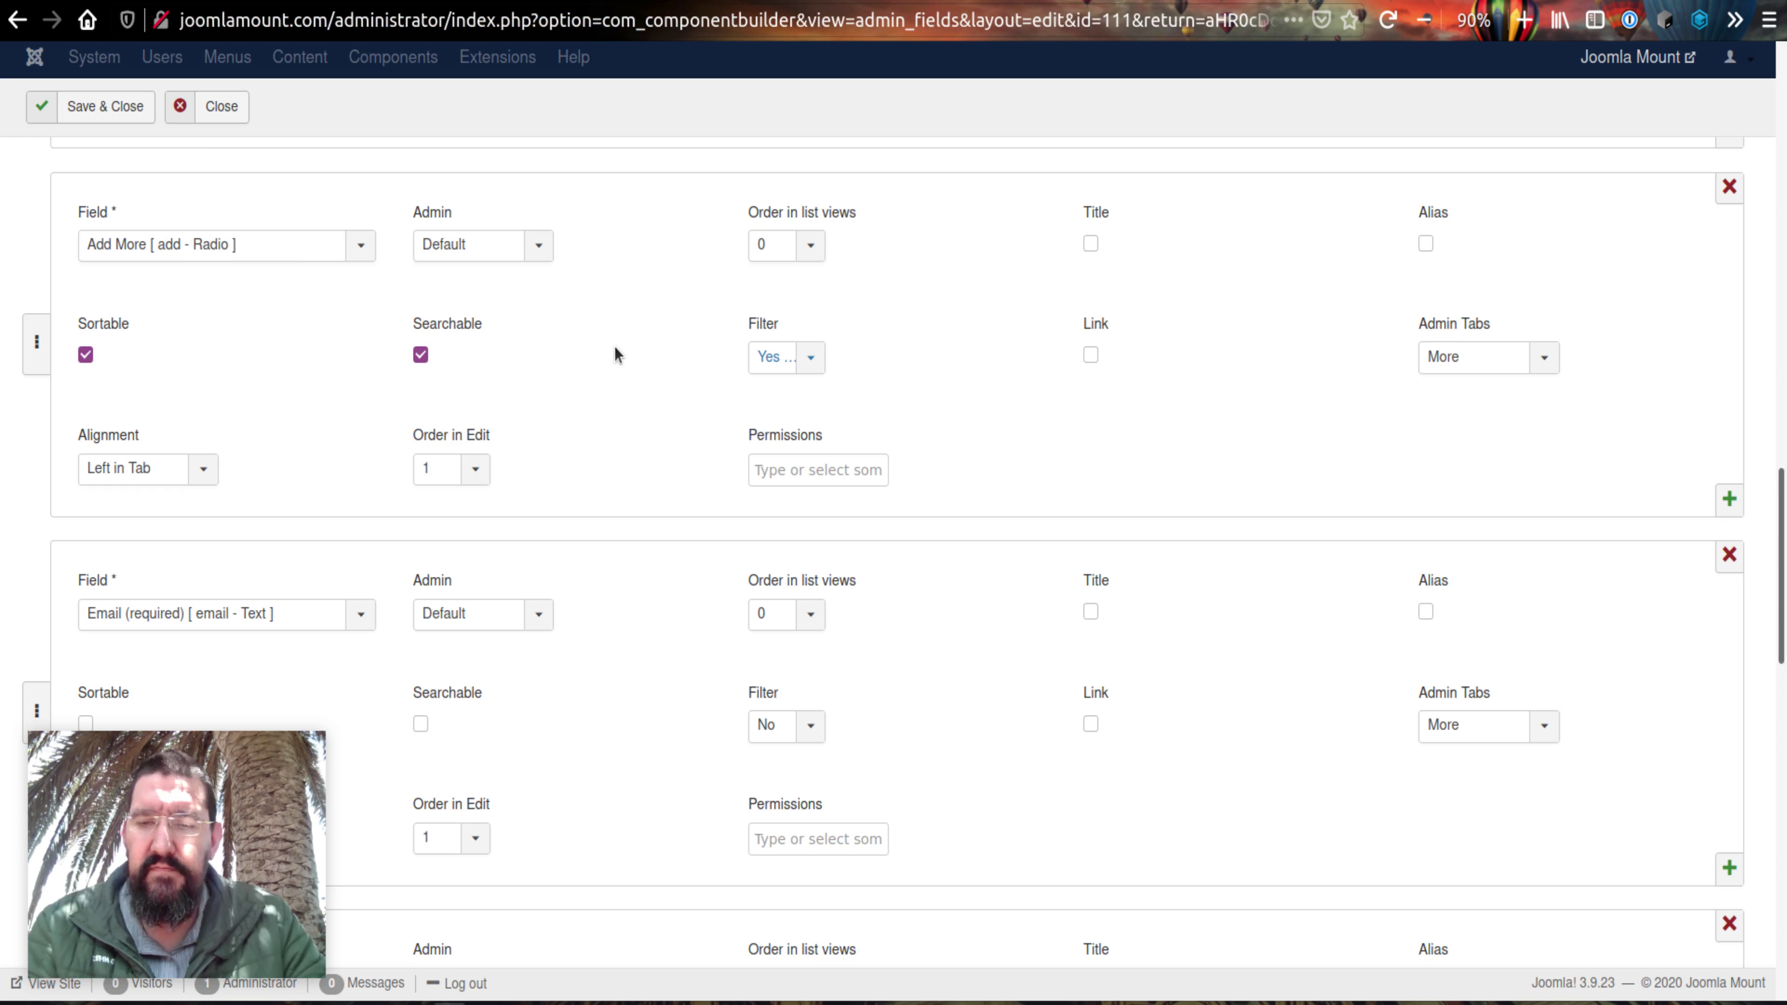
Try Show in All List Views as the Add More field's Admin option and return it to Default
click(502, 248)
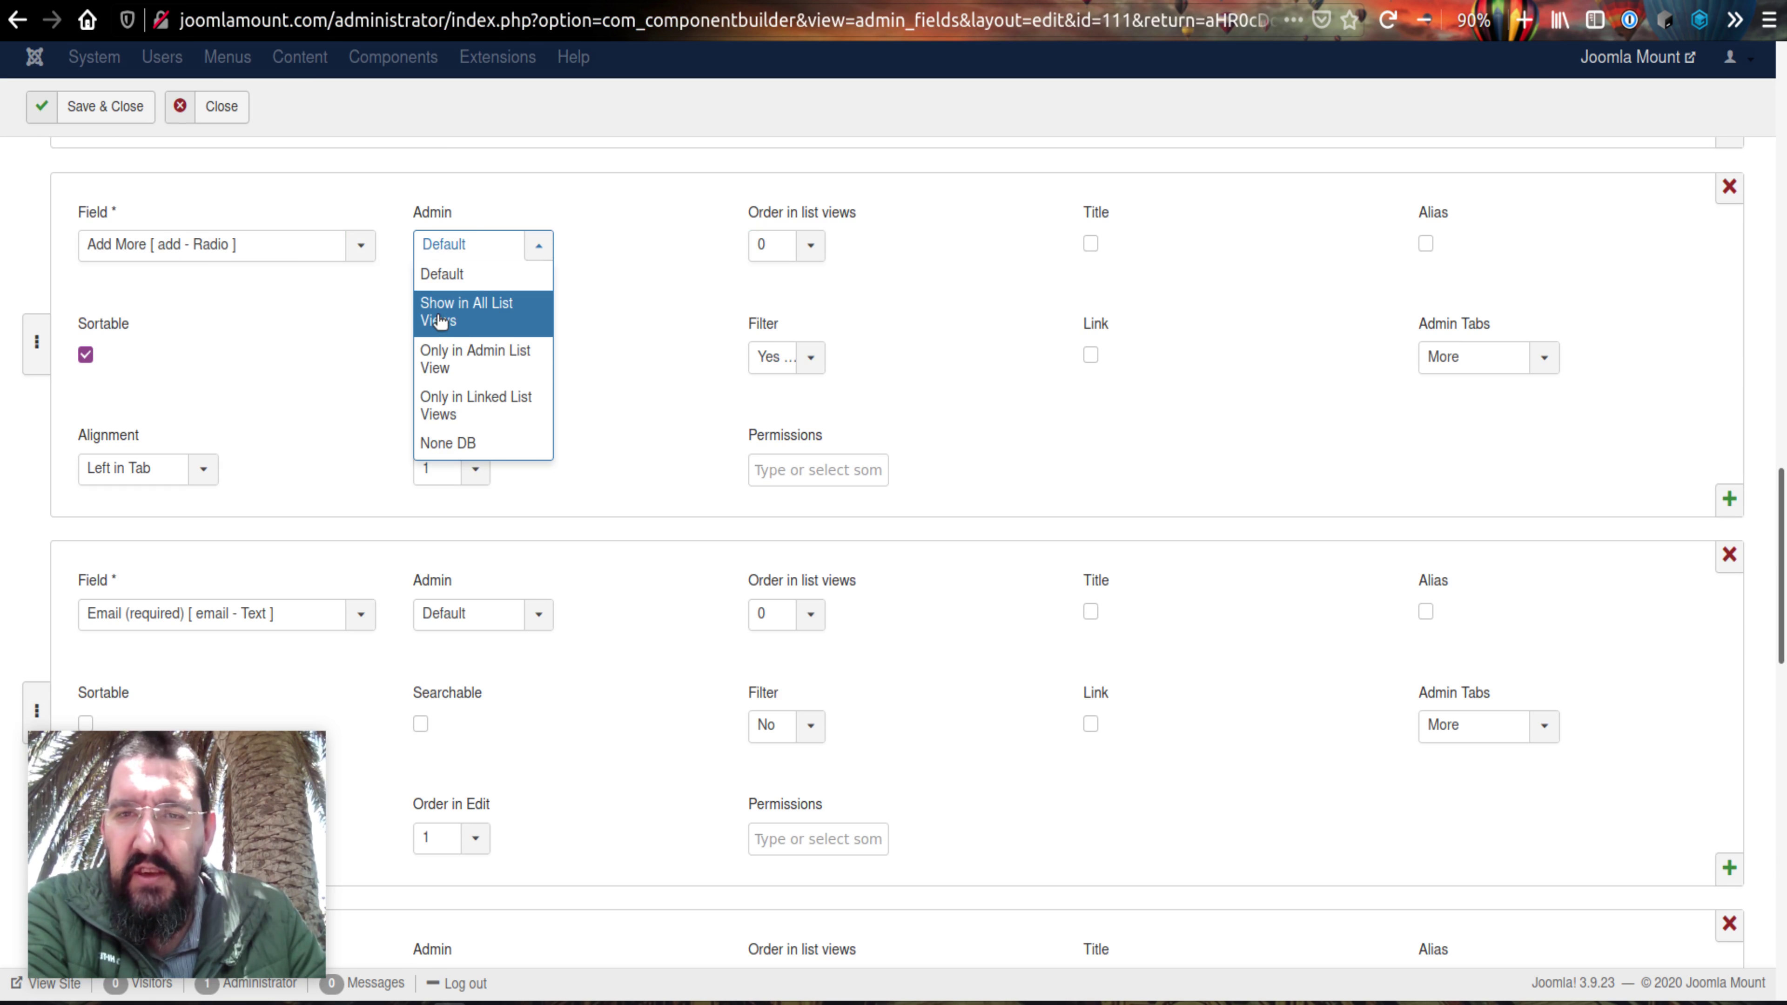
click(494, 312)
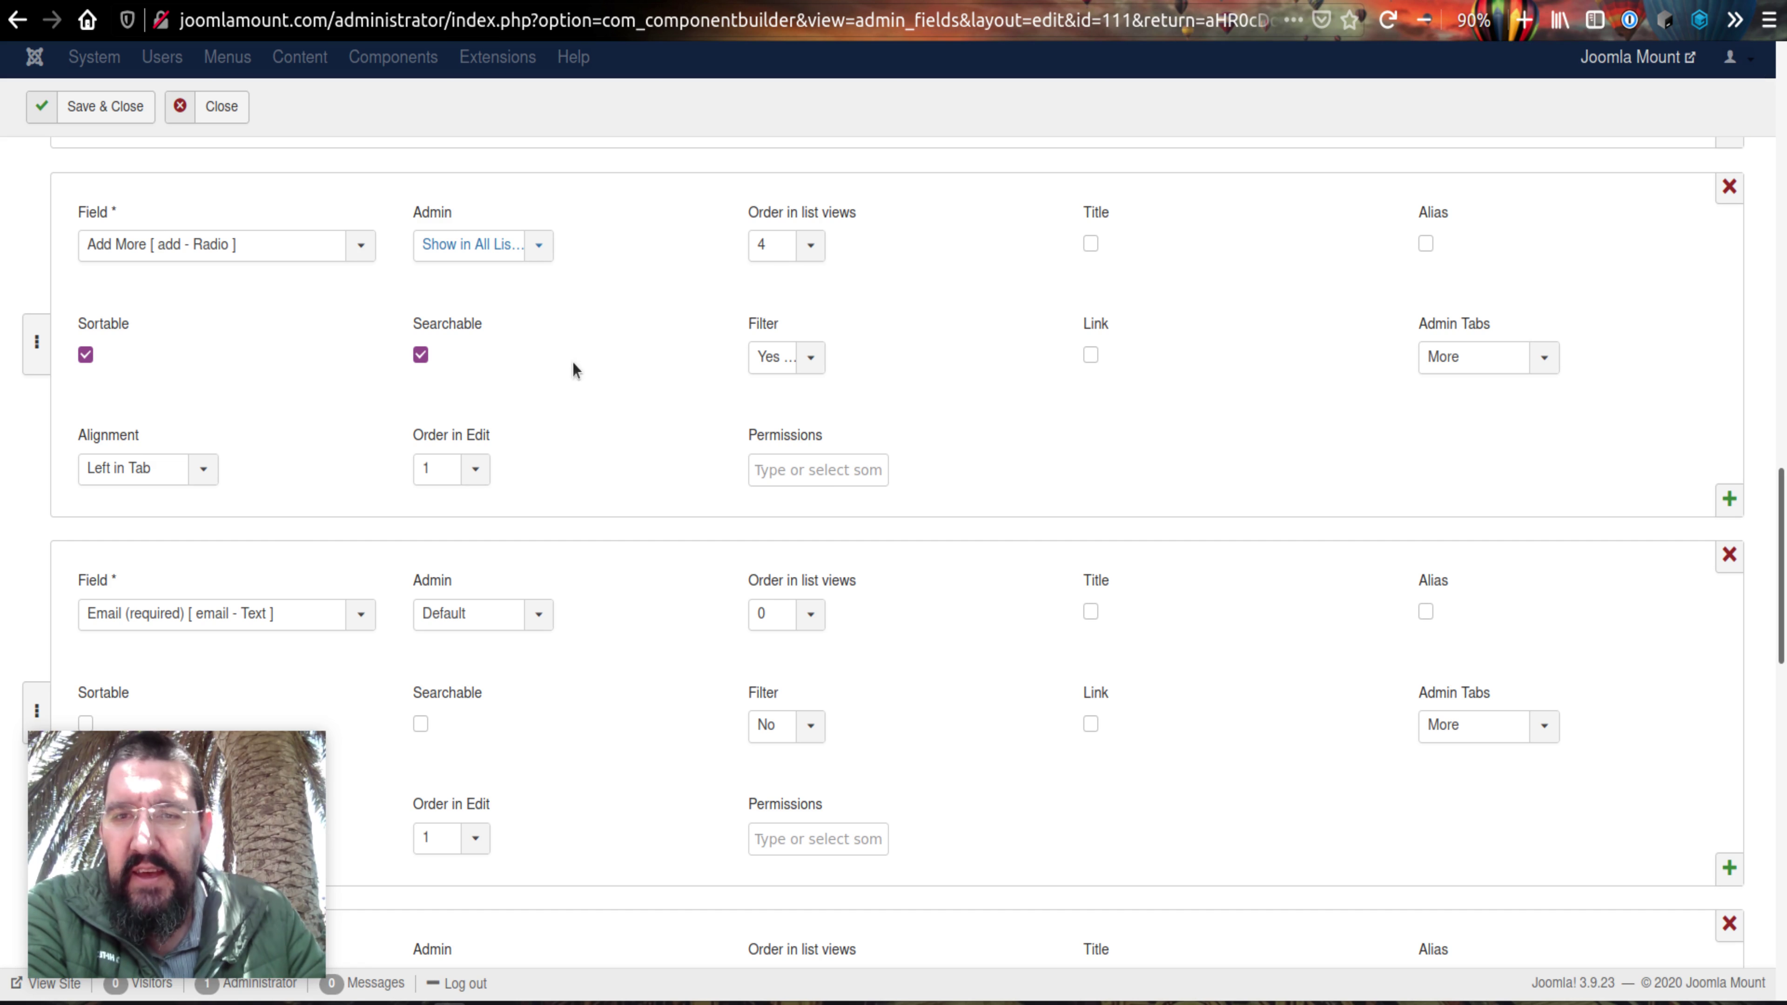
scroll(677, 367, up, 2)
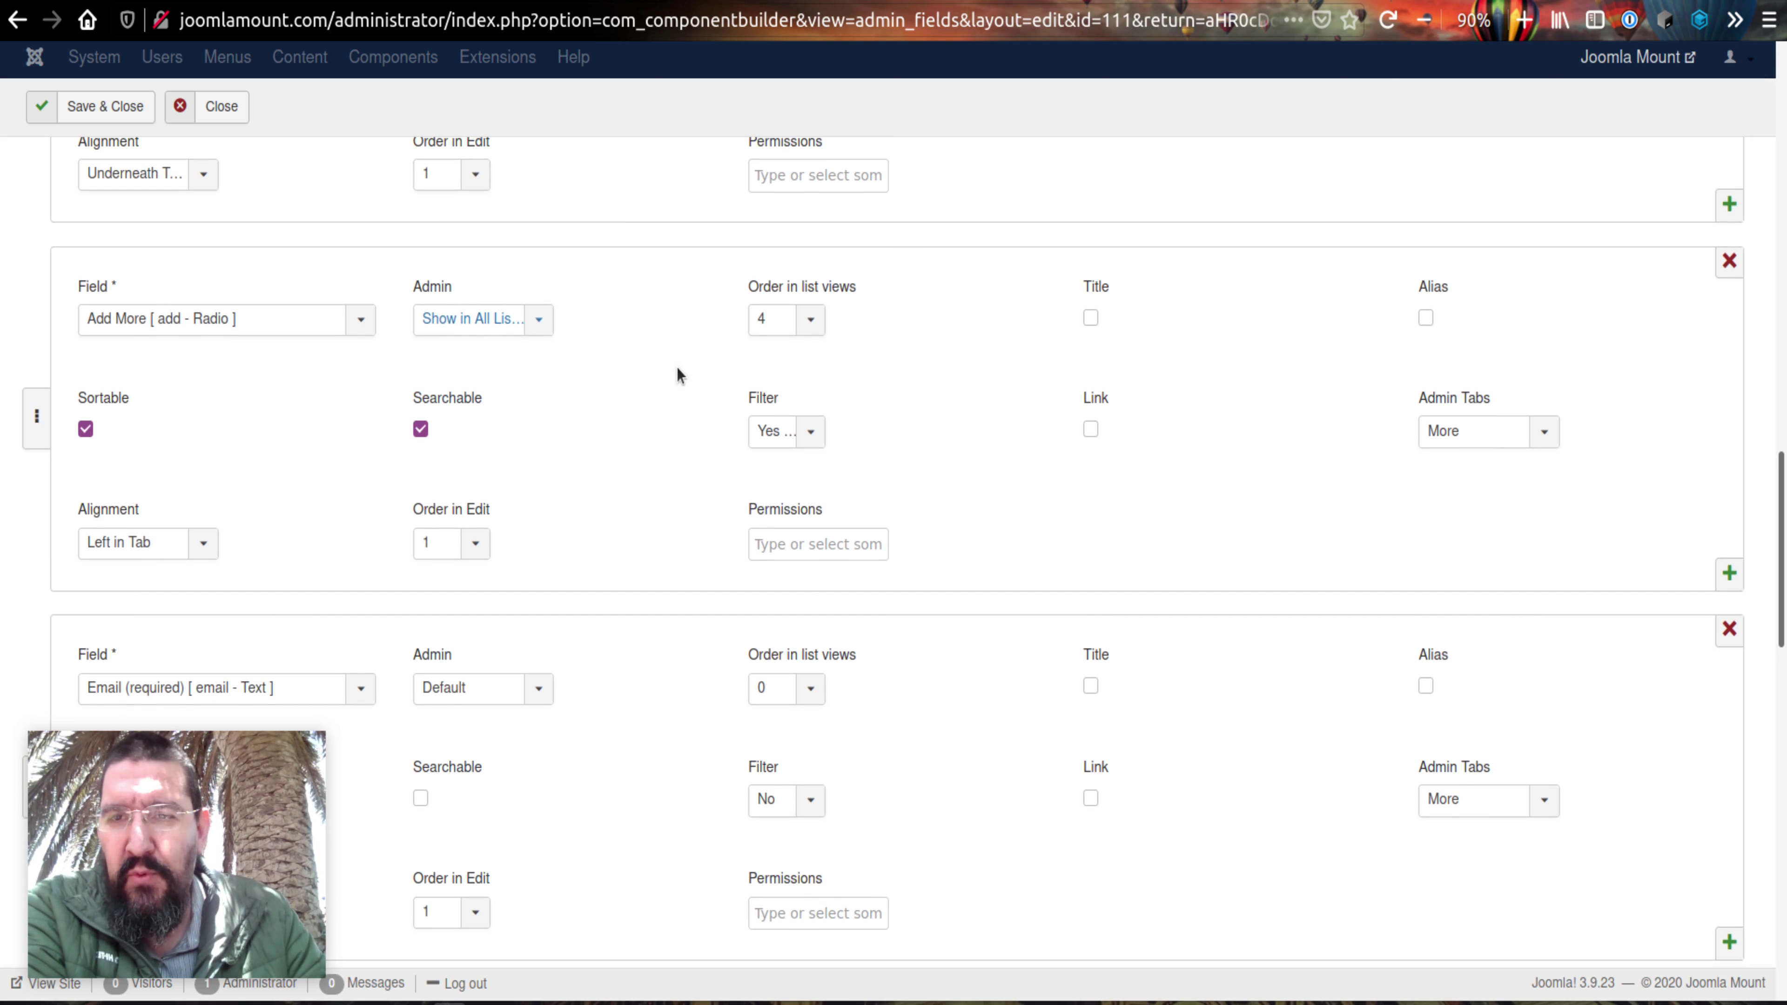
click(539, 321)
click(467, 348)
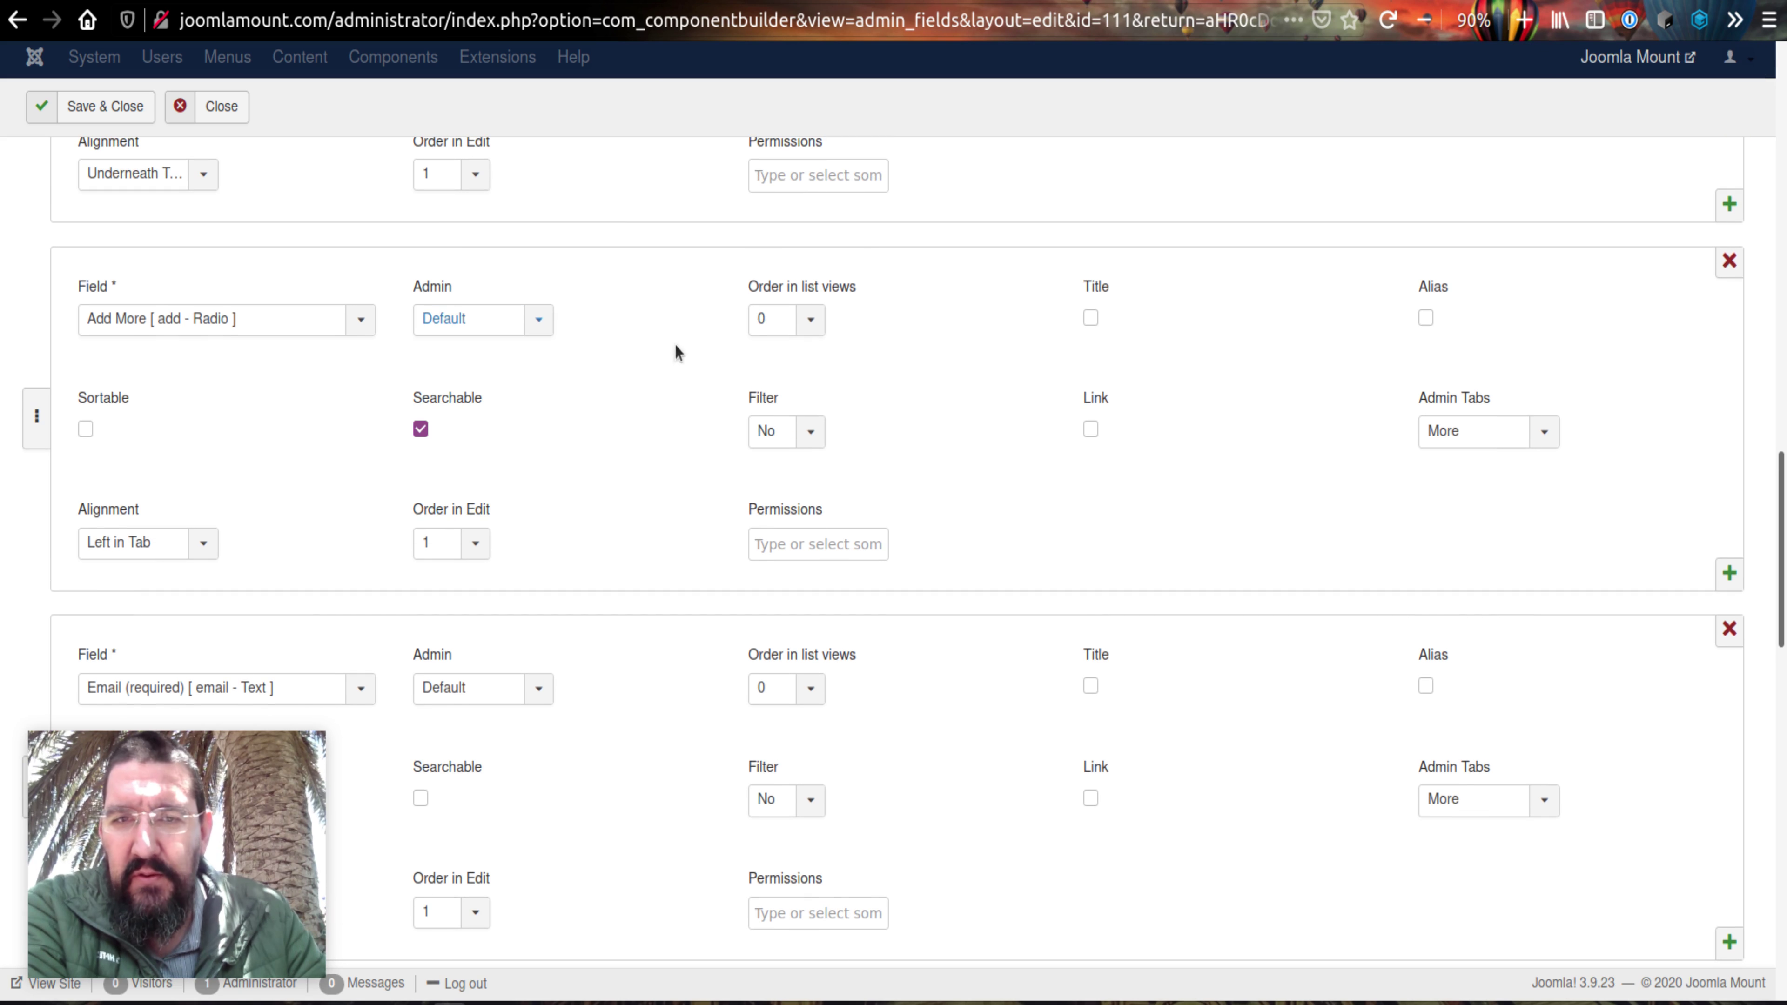
Set the Add More field's Filter to Yes (single) and save and close the Look view's fields
click(810, 431)
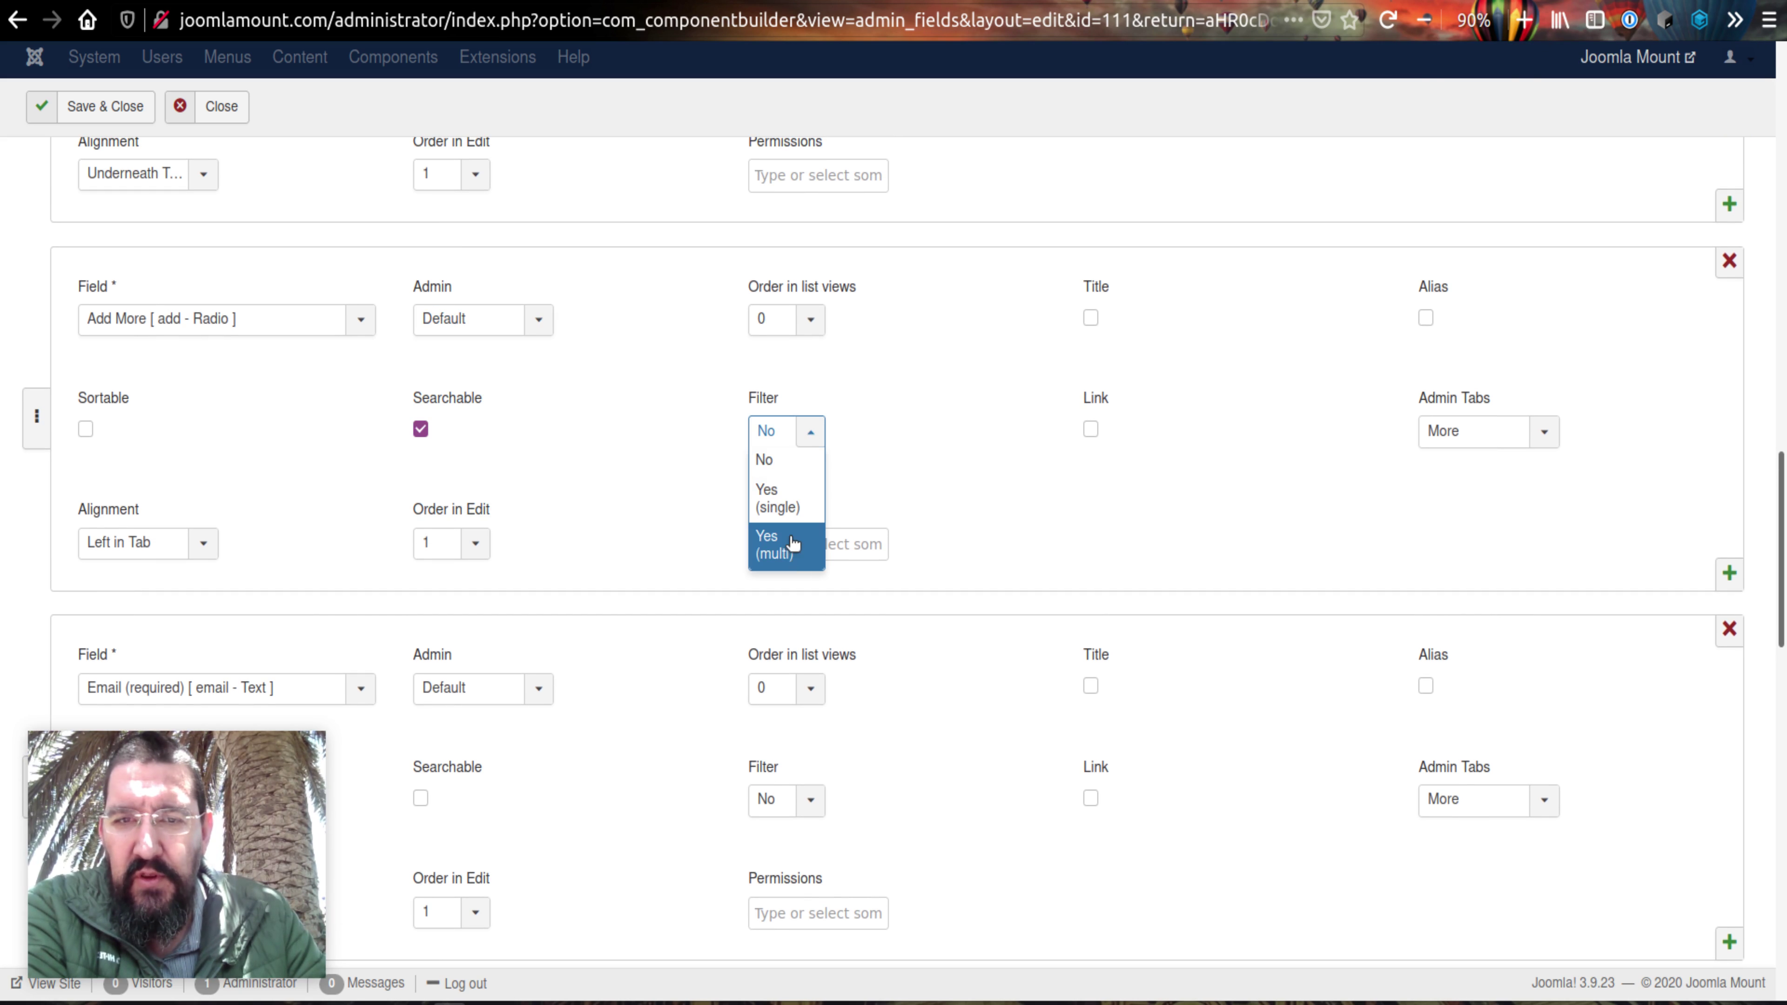
click(788, 512)
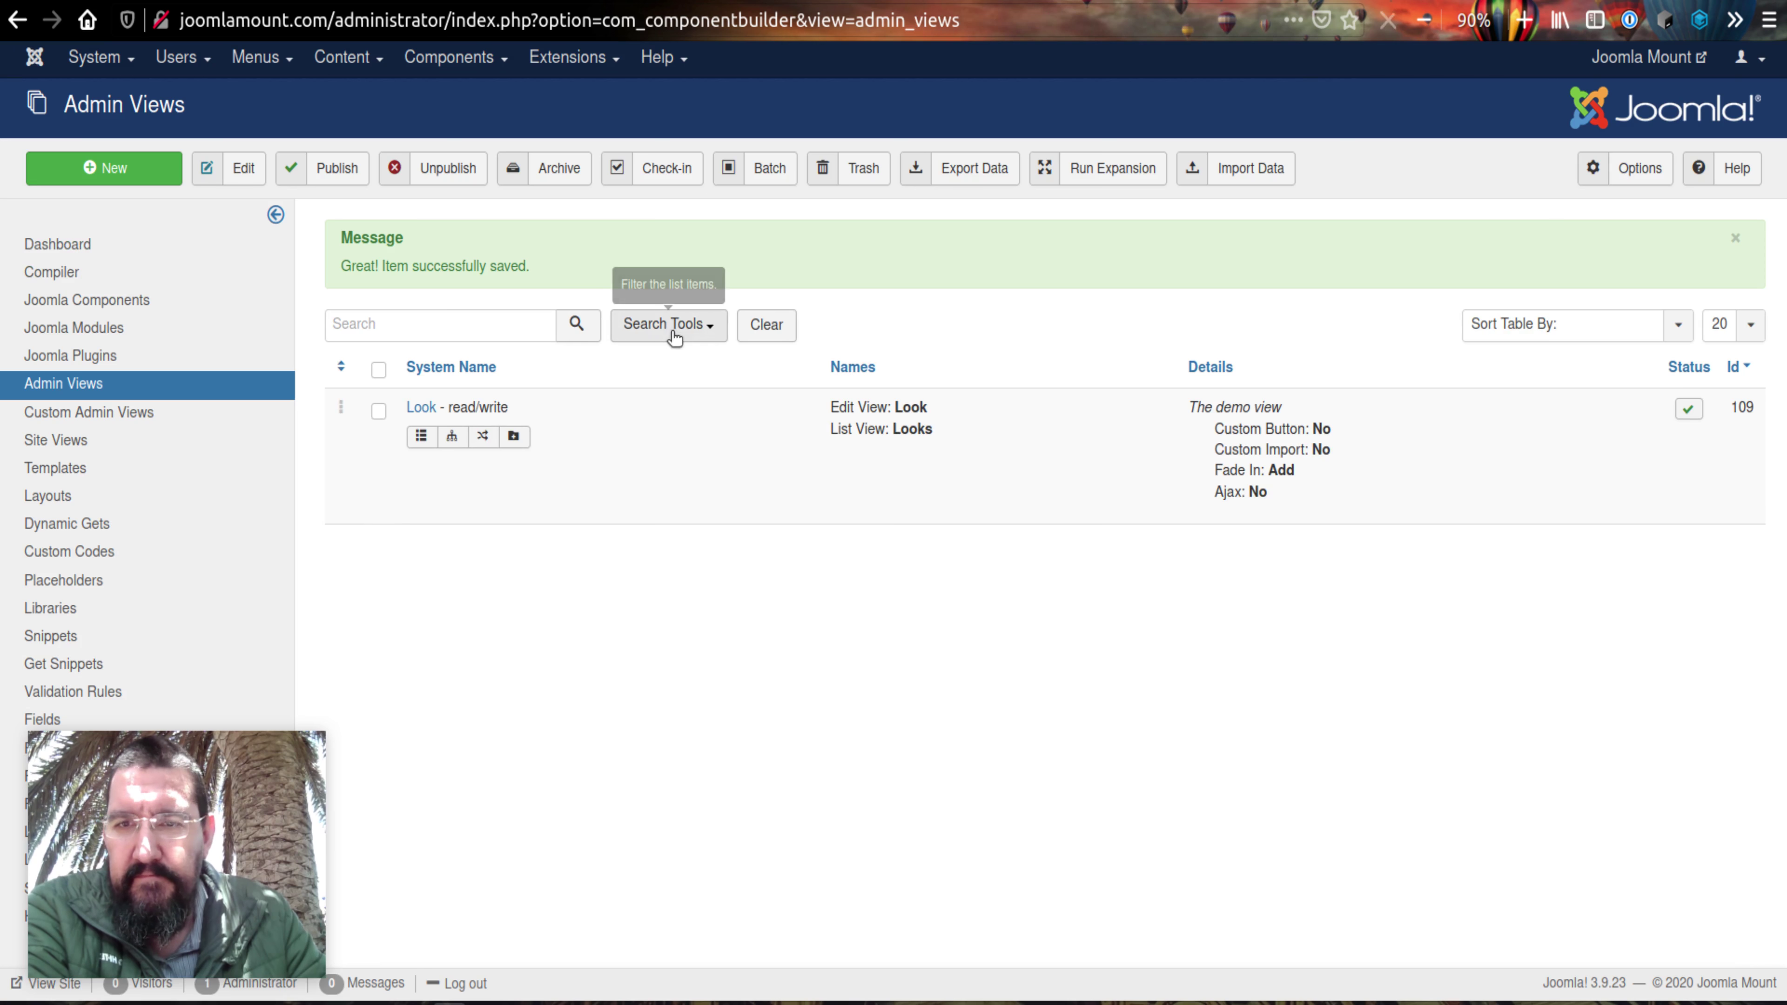
Add a field relation to the Look view with Description (full width) as list field and Add More [Radio] as join field
click(454, 438)
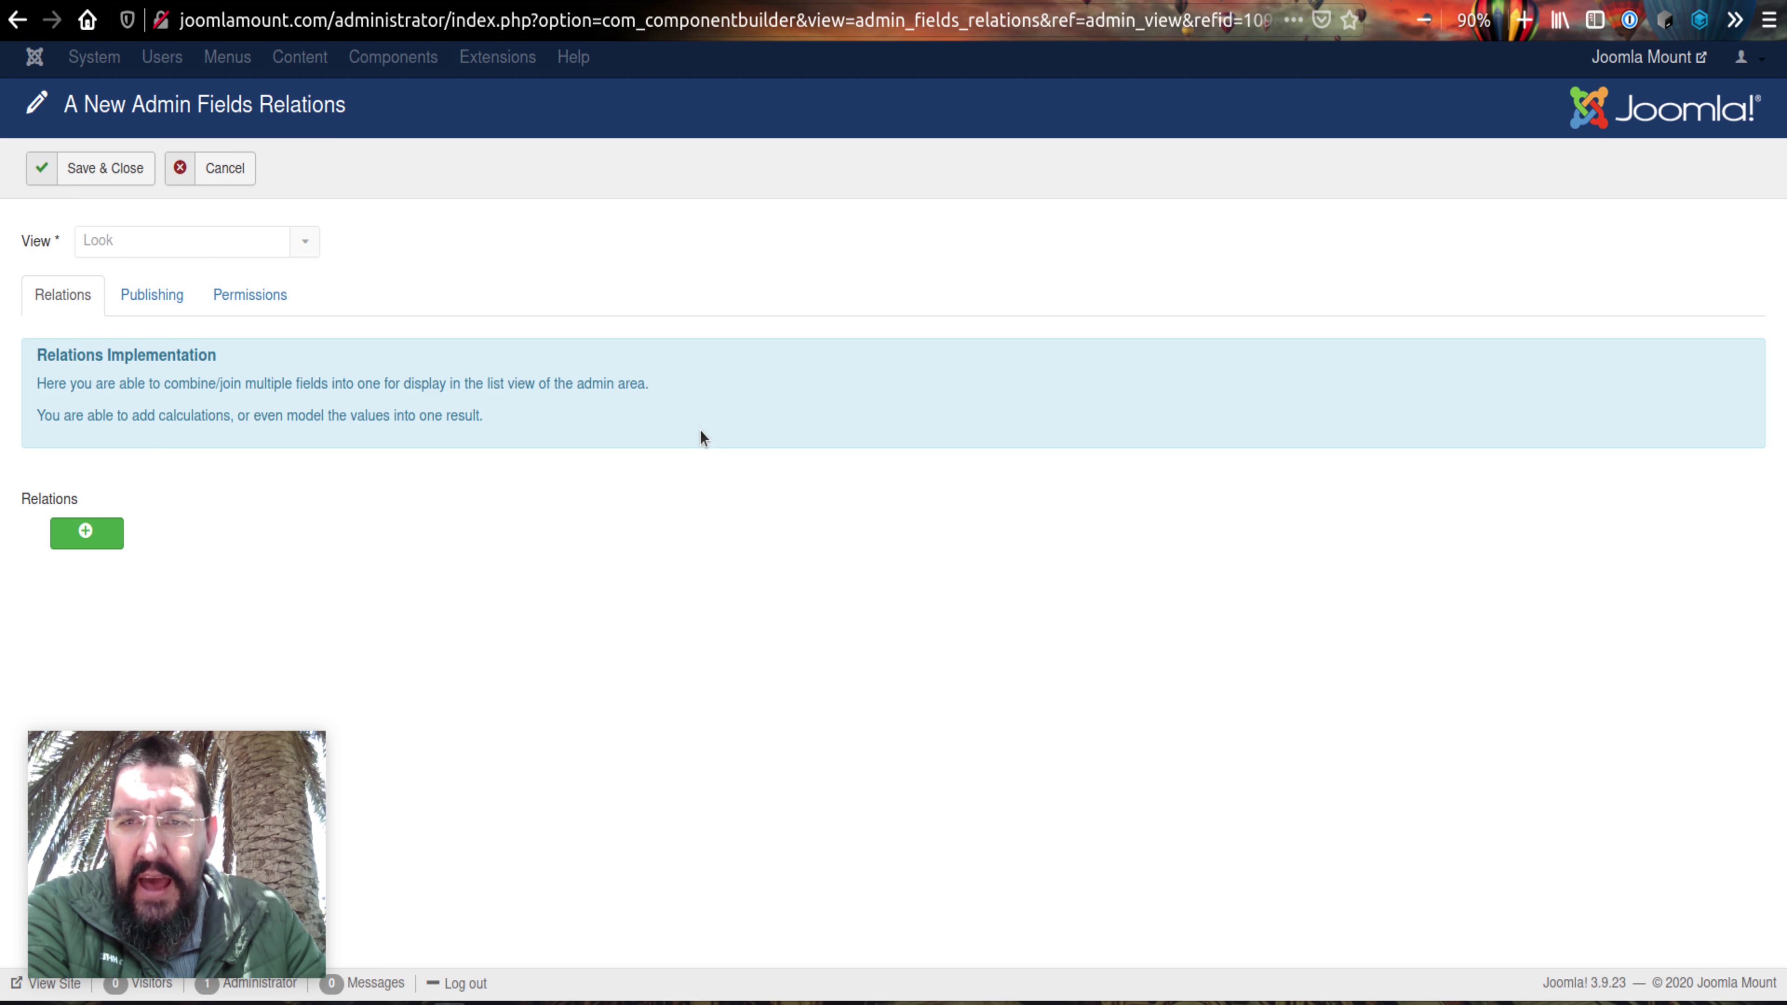
click(86, 533)
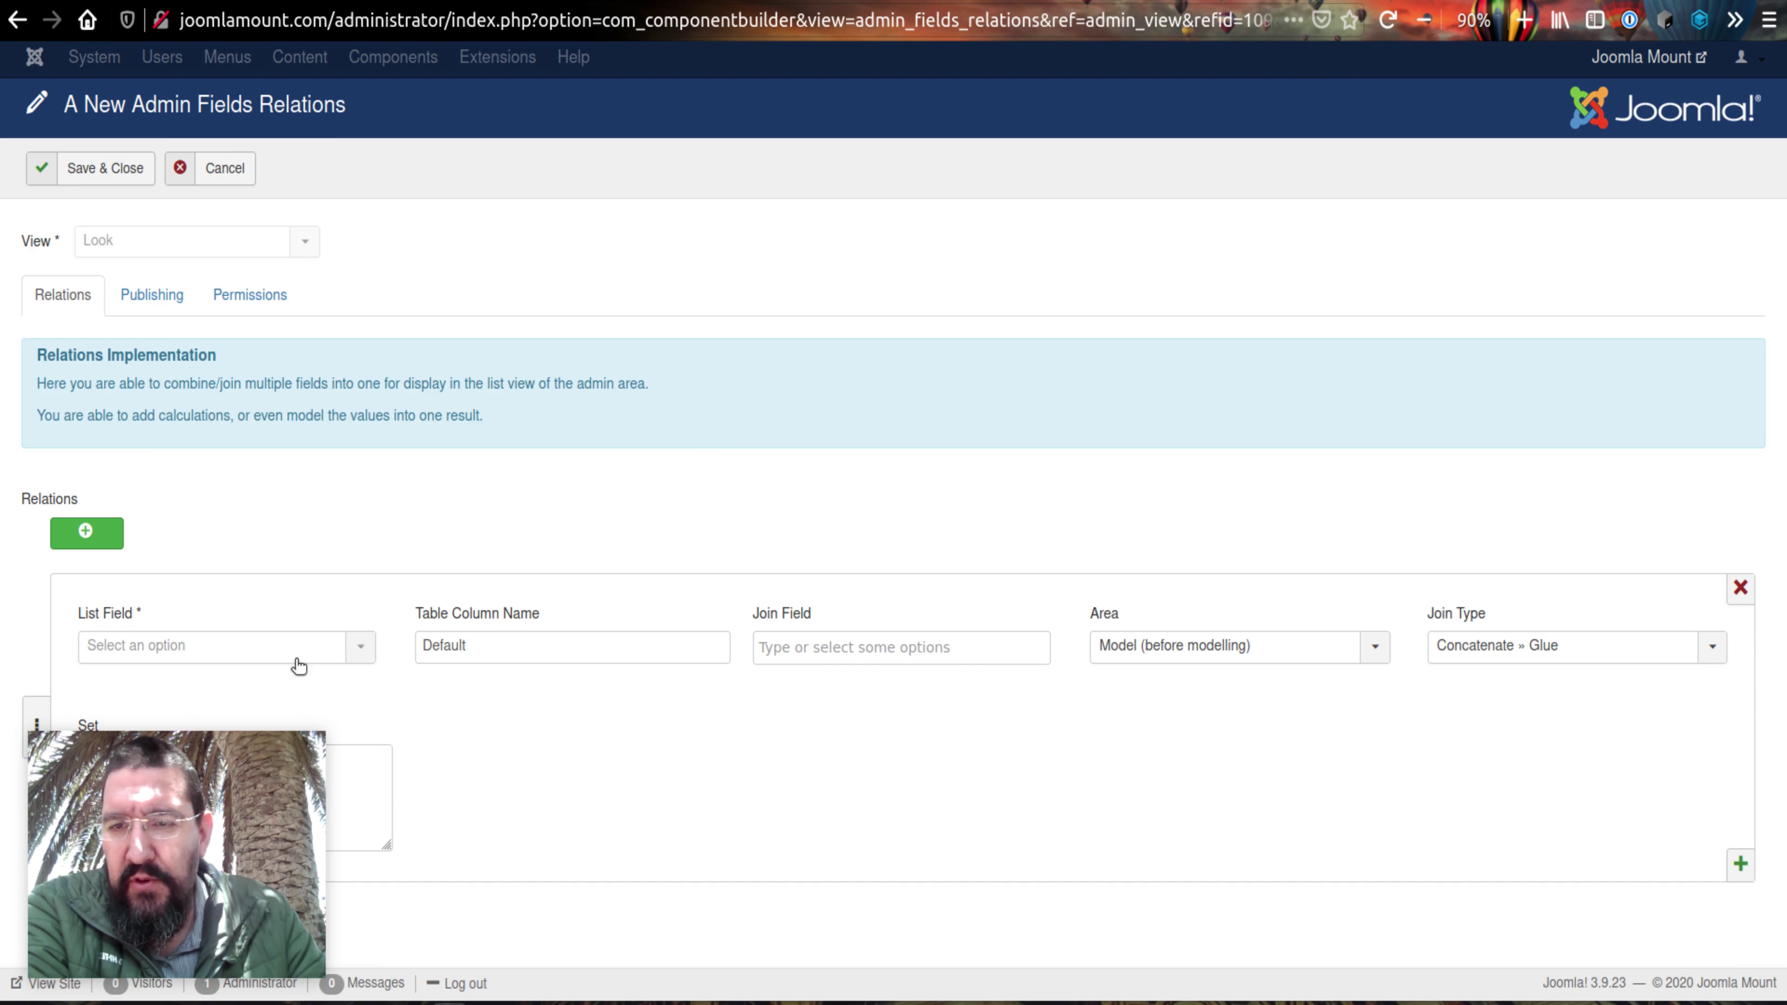
click(295, 662)
click(294, 704)
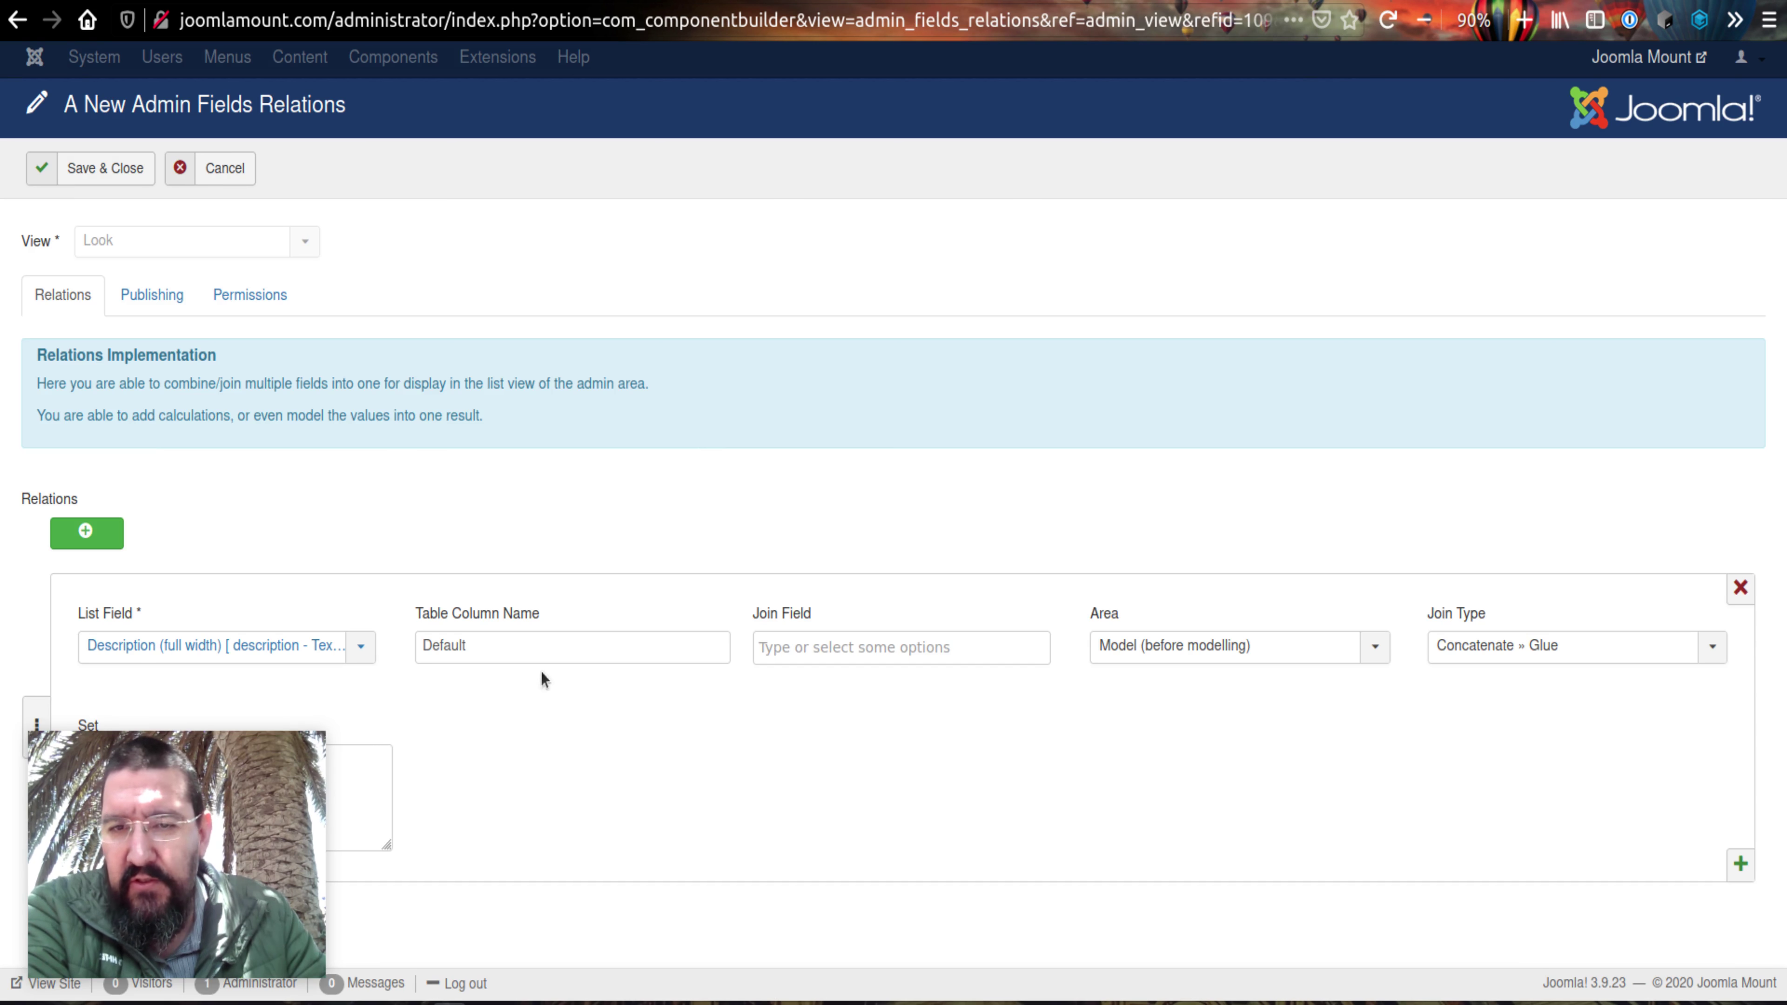
click(926, 648)
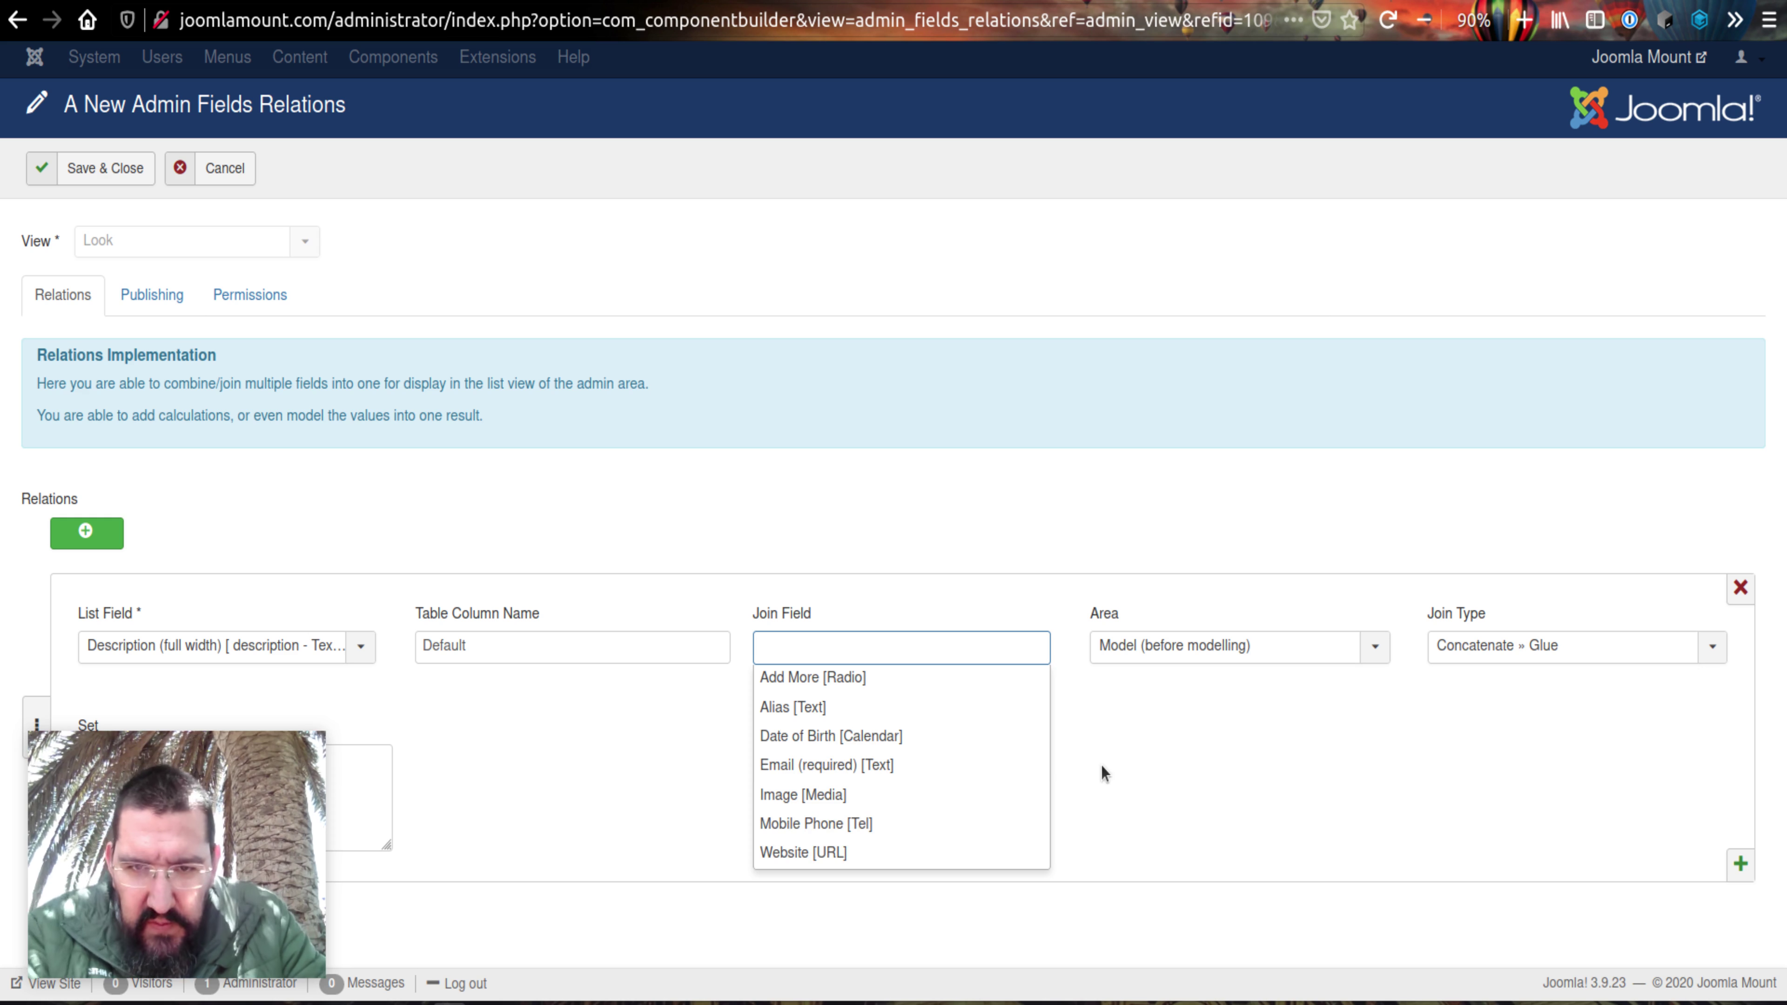
click(562, 724)
click(866, 646)
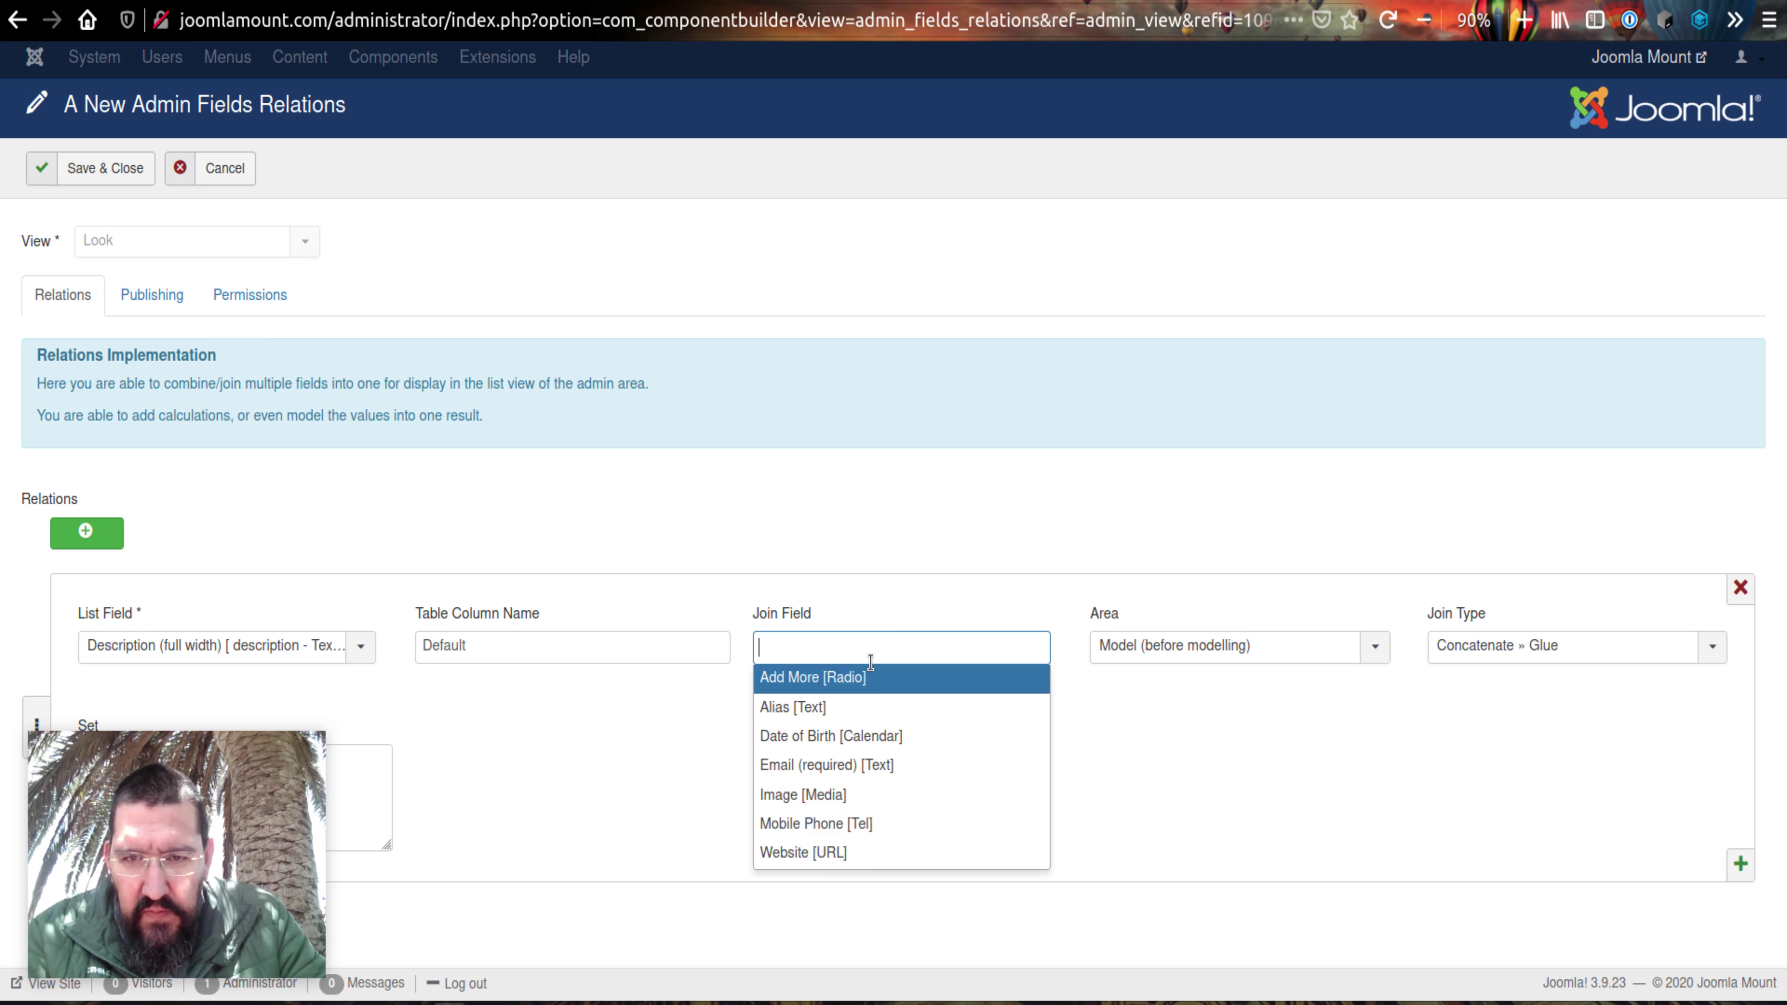
click(849, 675)
Set the relation's Area to View and its Join Type to Custom » Code
click(1166, 651)
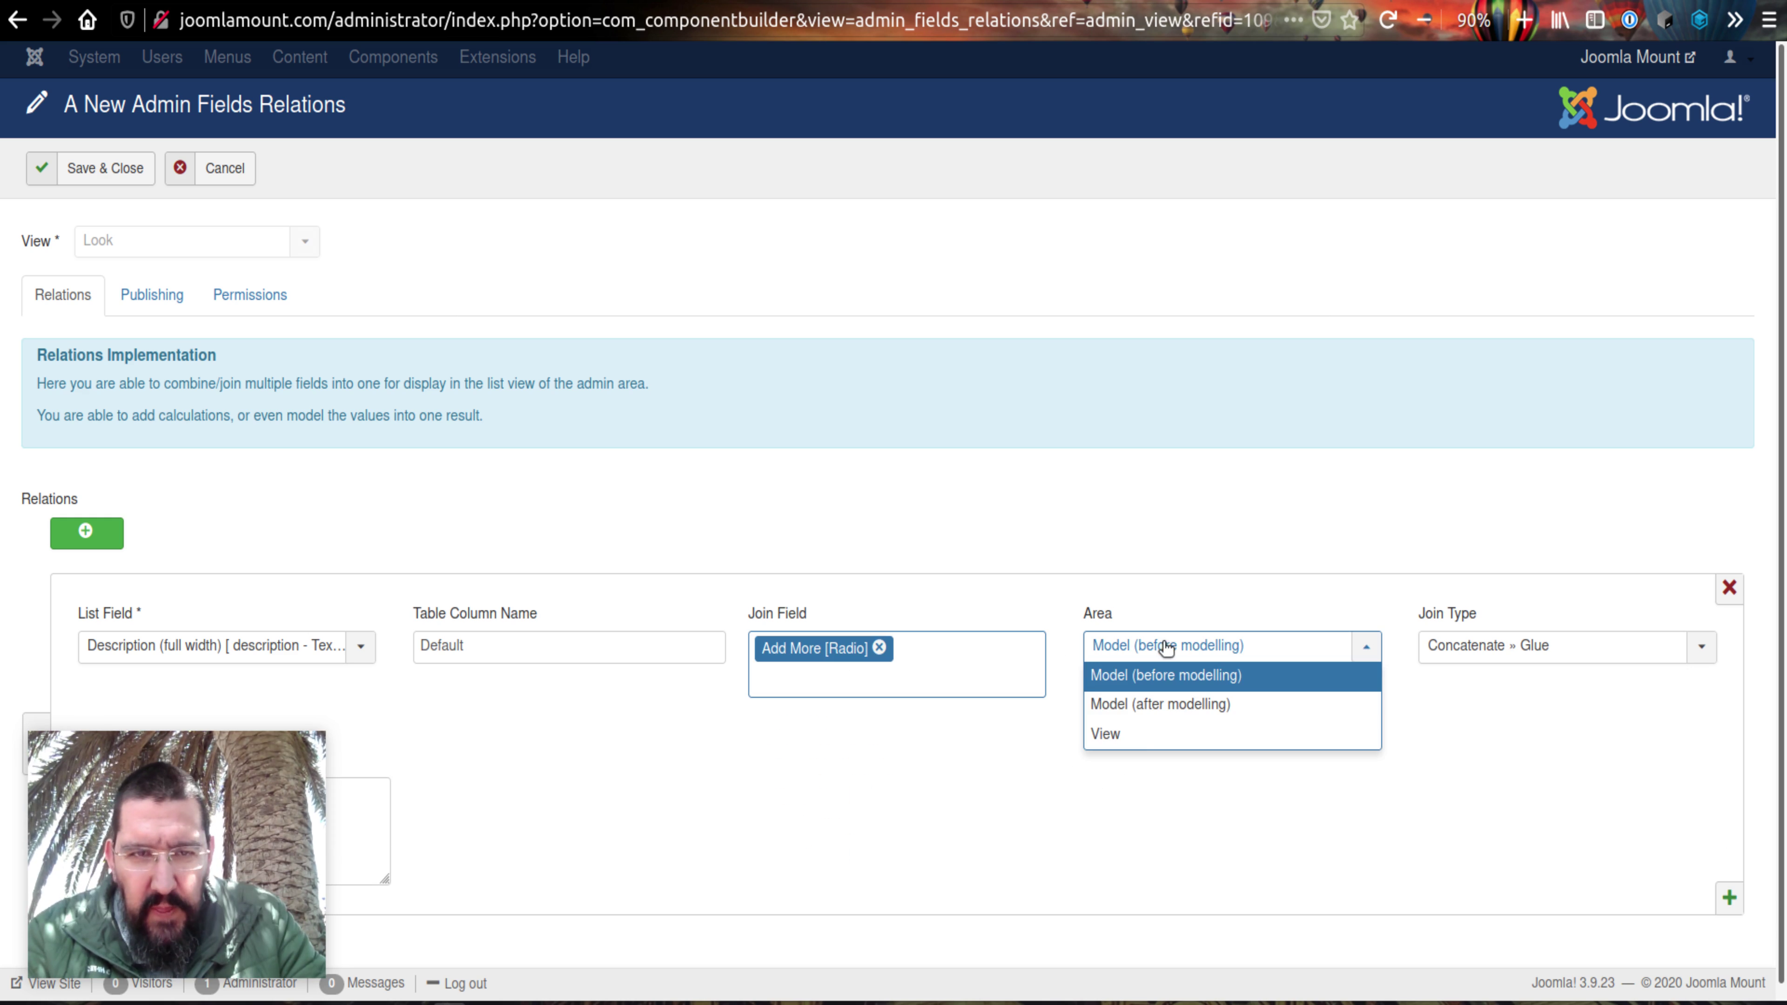
click(1145, 745)
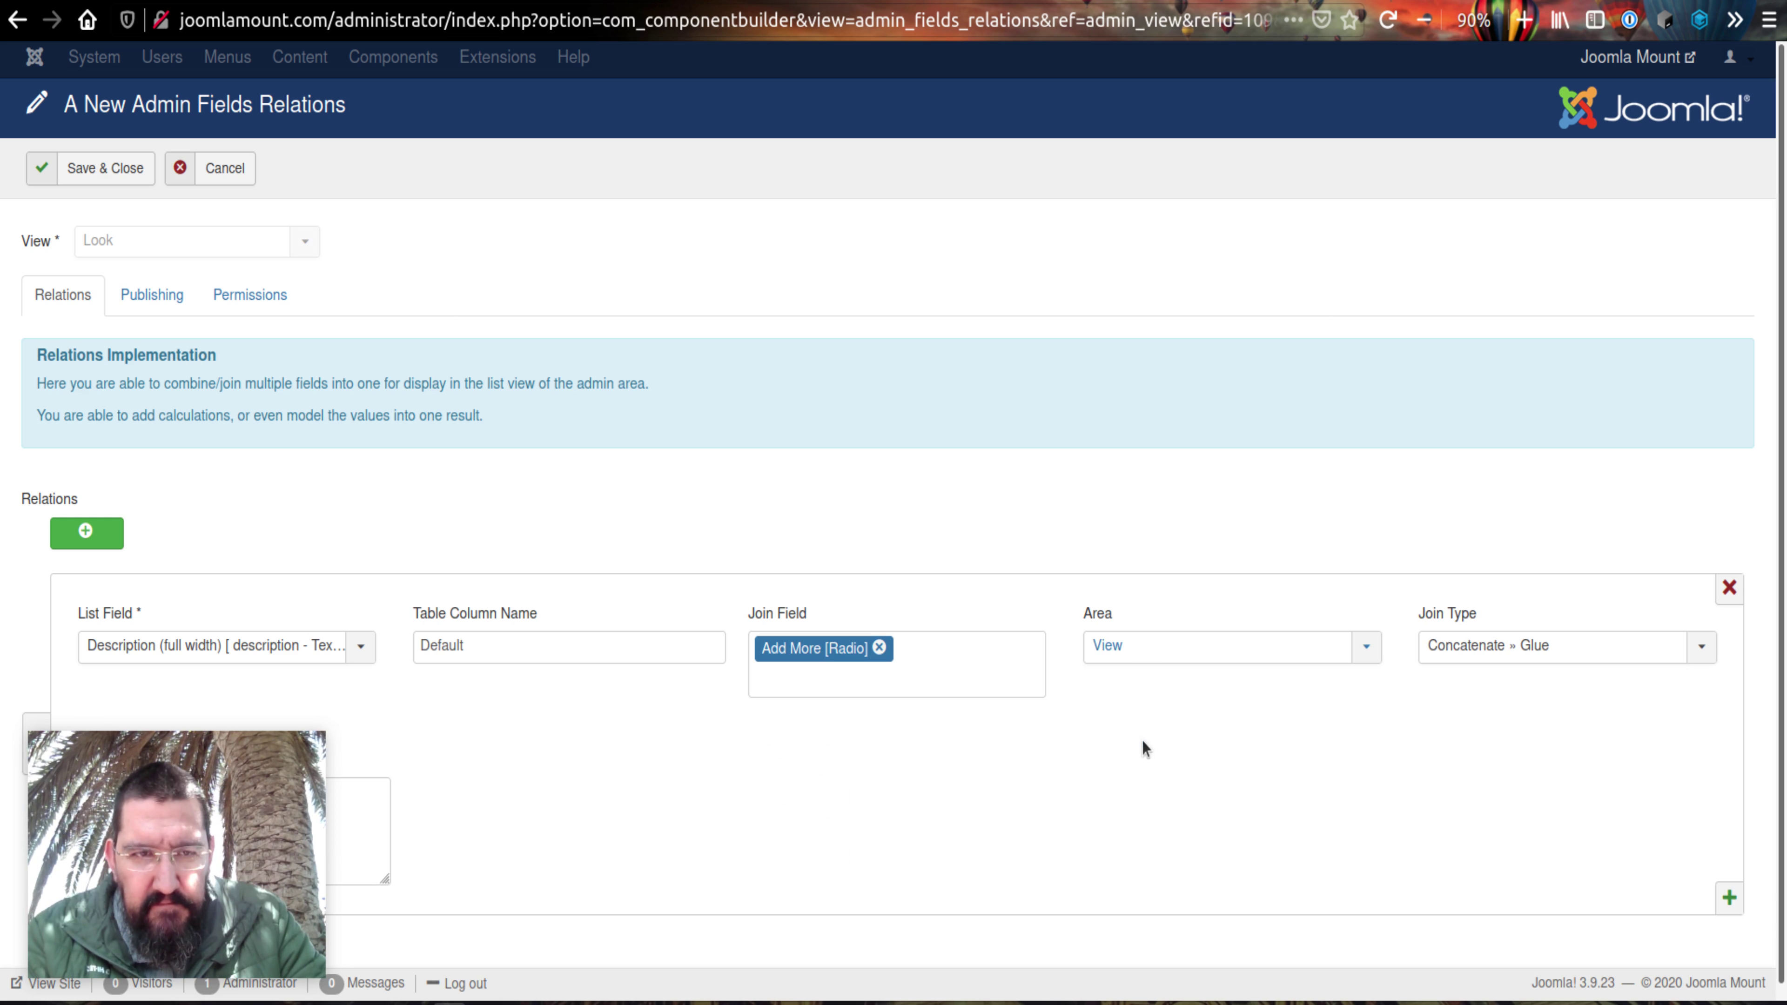
click(1428, 649)
click(1474, 709)
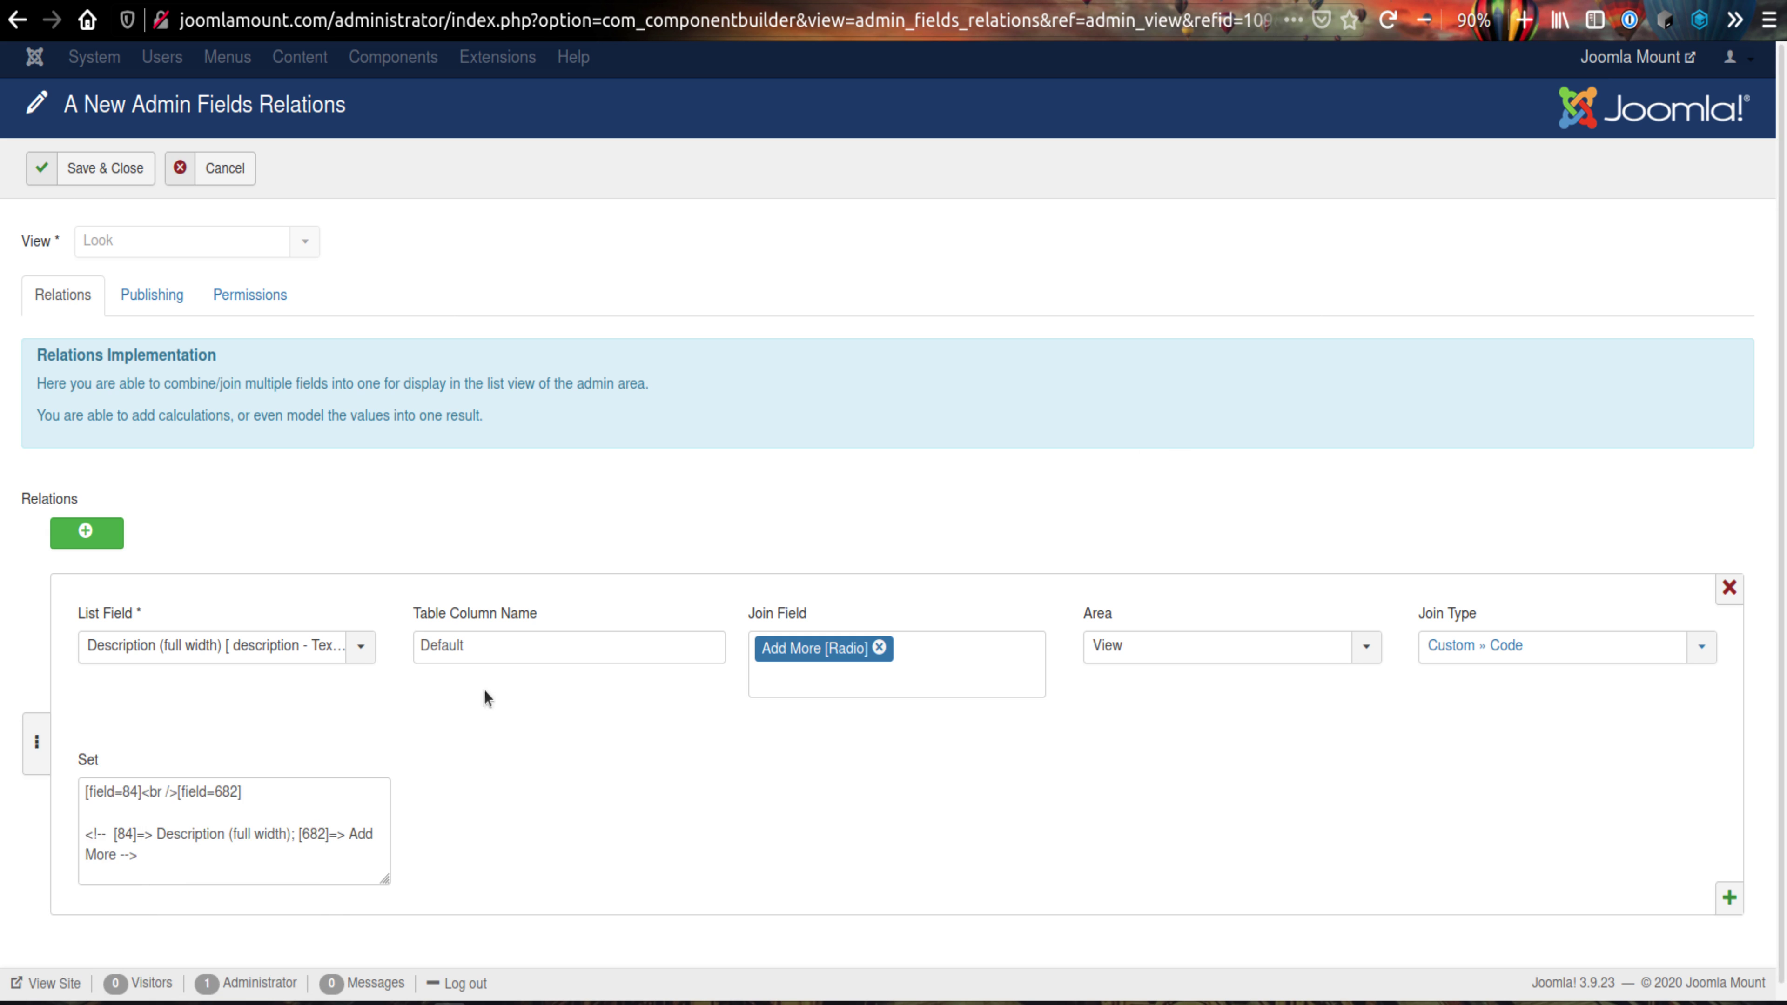
Delete the comment from the relation's Set code, keeping [field=84]<br />[field=682], and save and close the relations
click(178, 869)
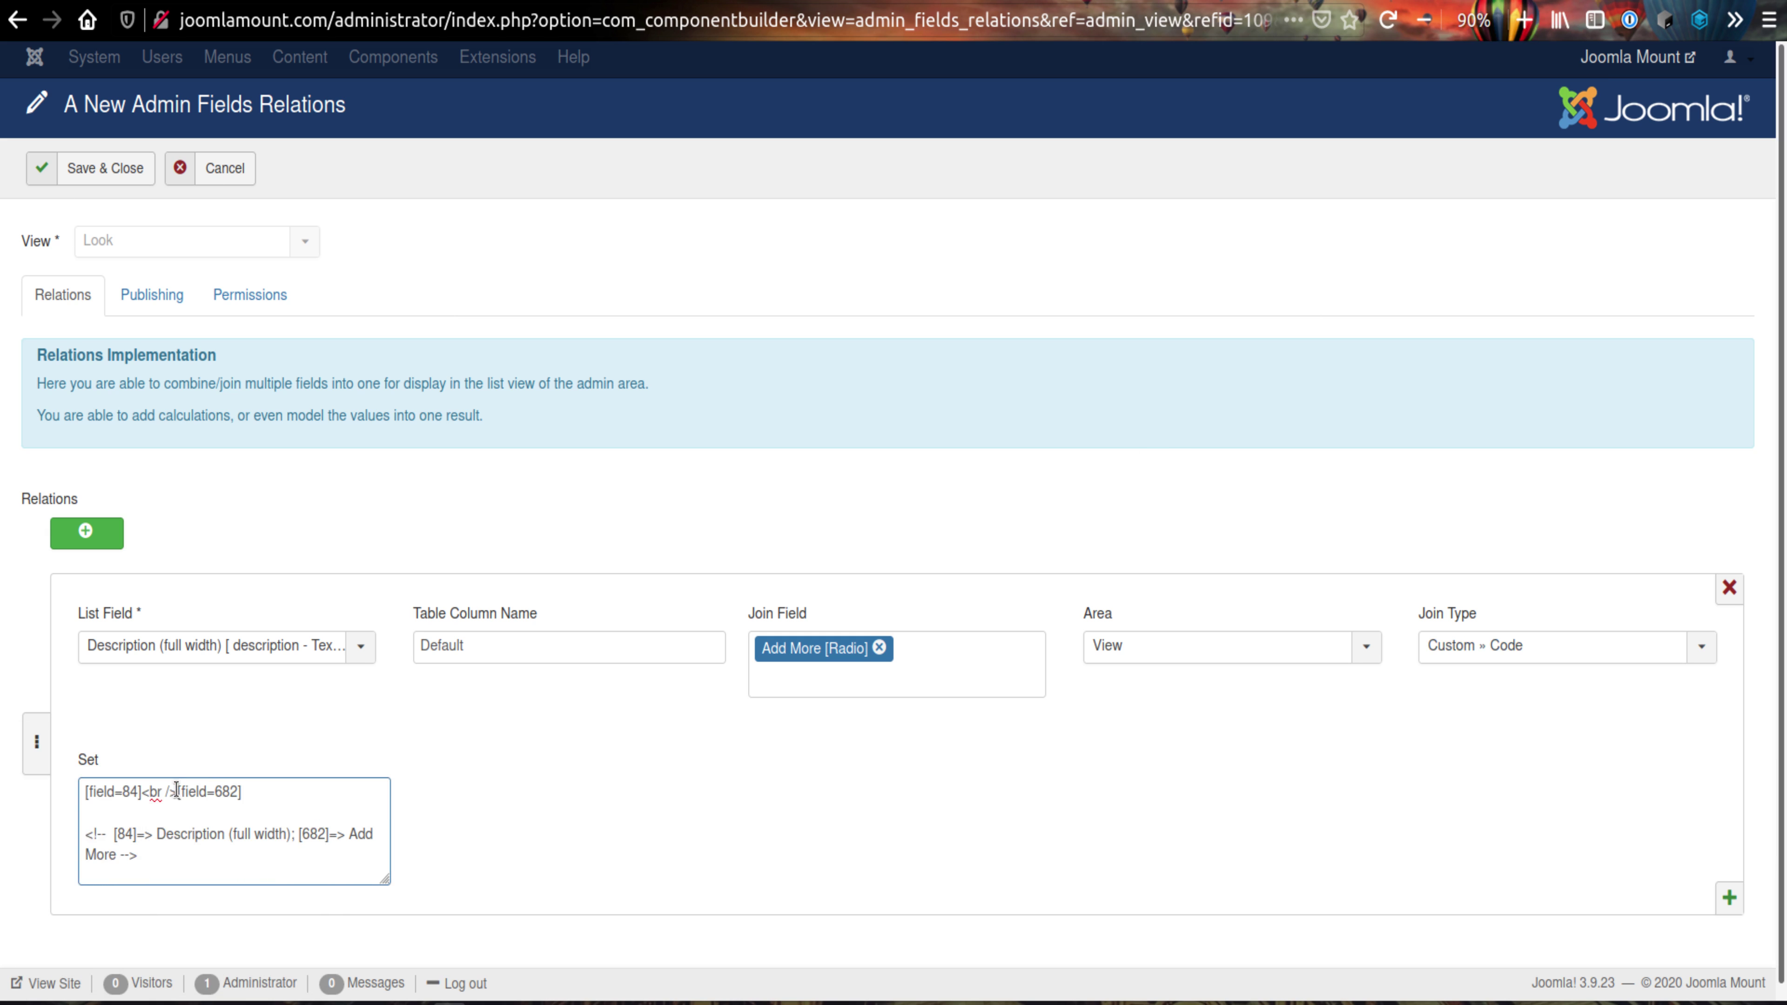
drag(181, 790, 256, 786)
click(203, 815)
triple_click(288, 859)
key(BackSpace)
key(BackSpace)
key(BackSpace)
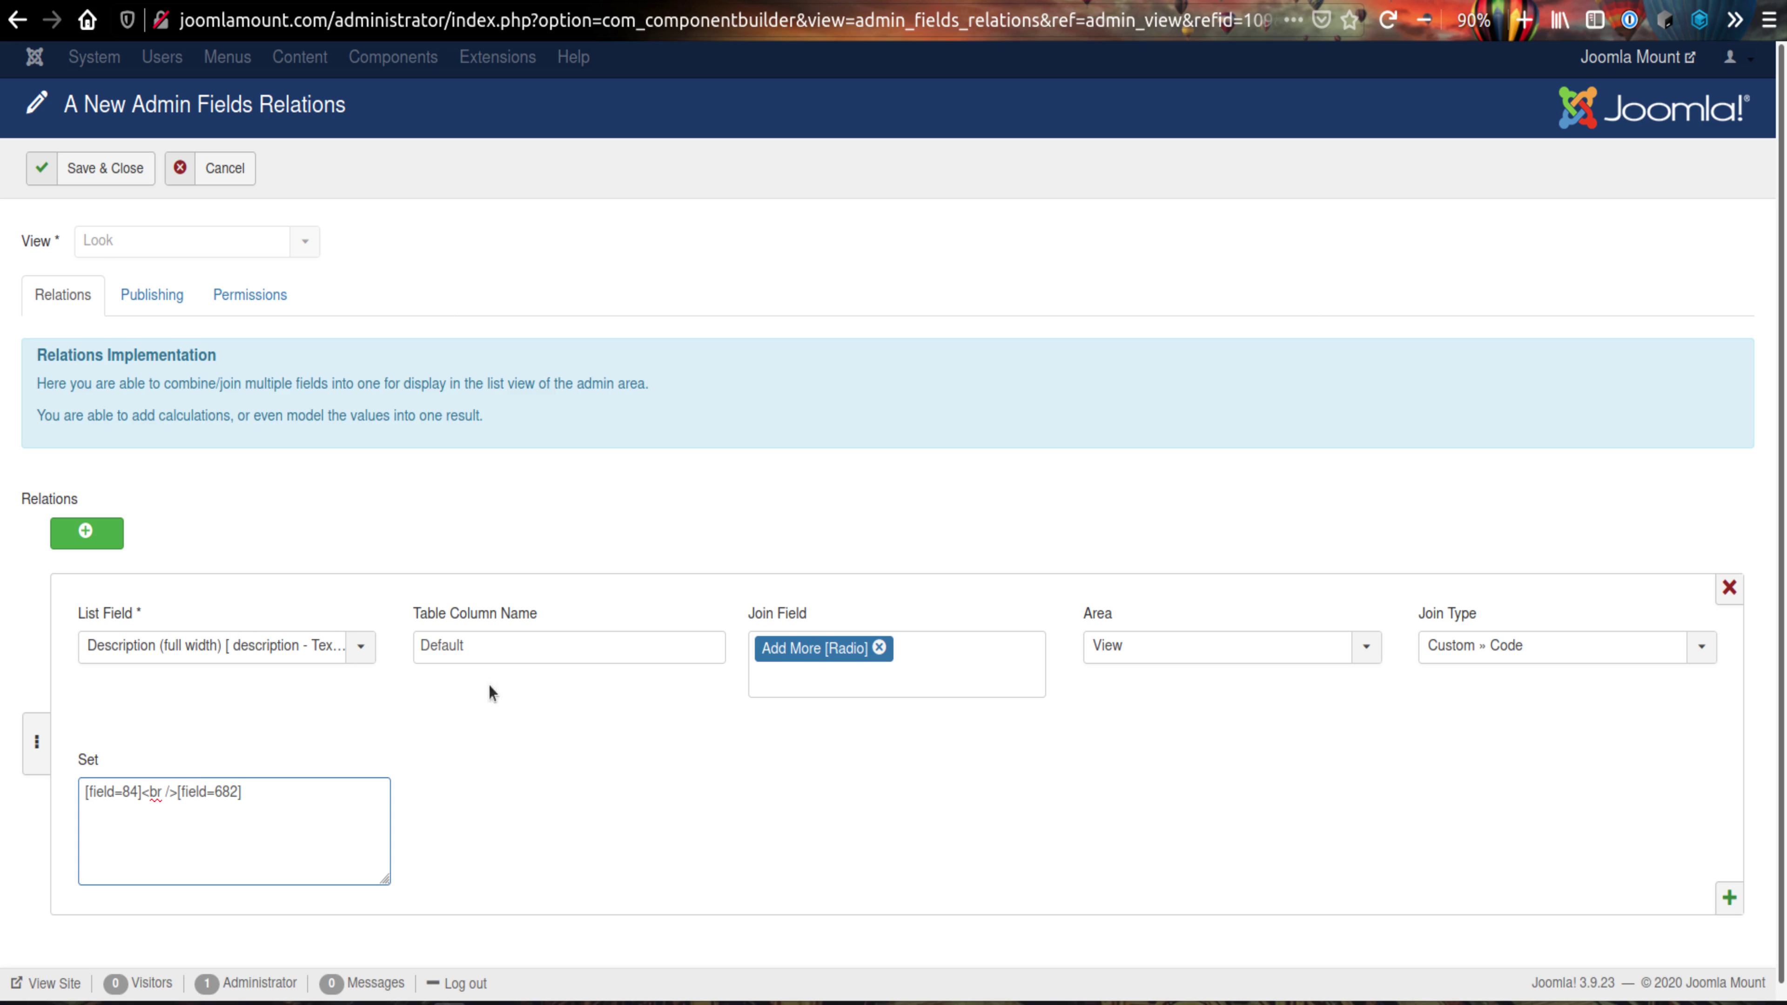
click(104, 184)
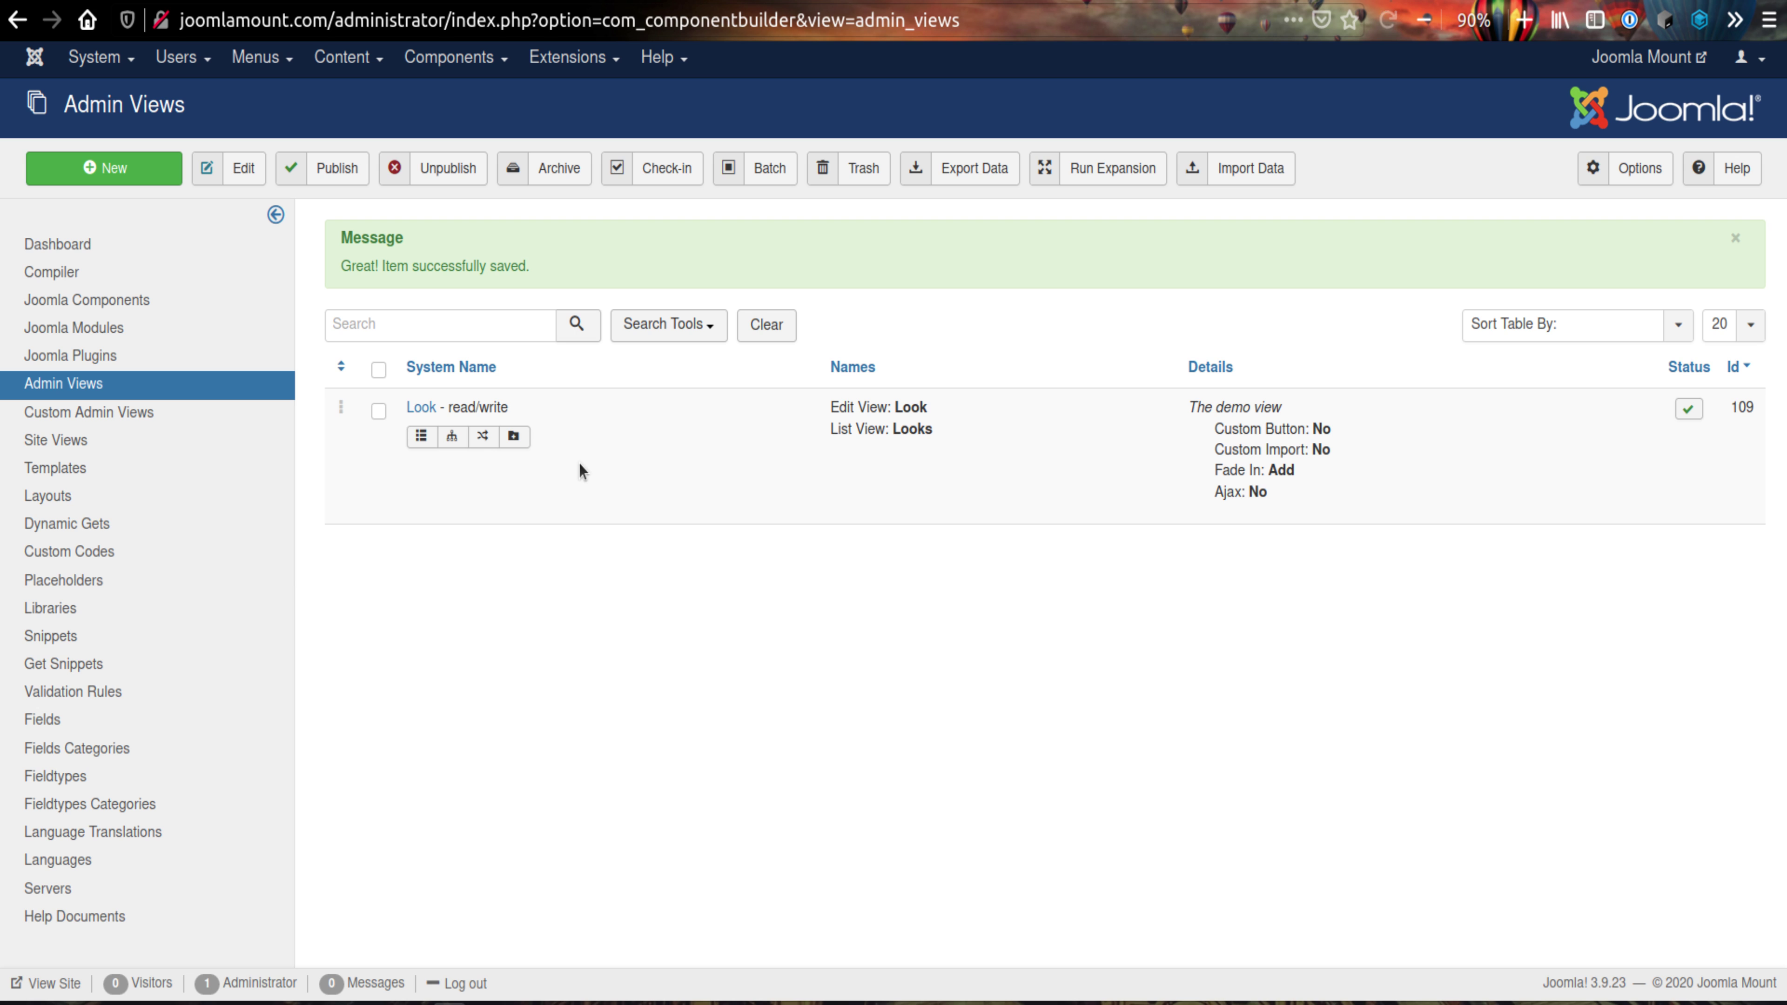
Compile the Demo (public) component
click(232, 275)
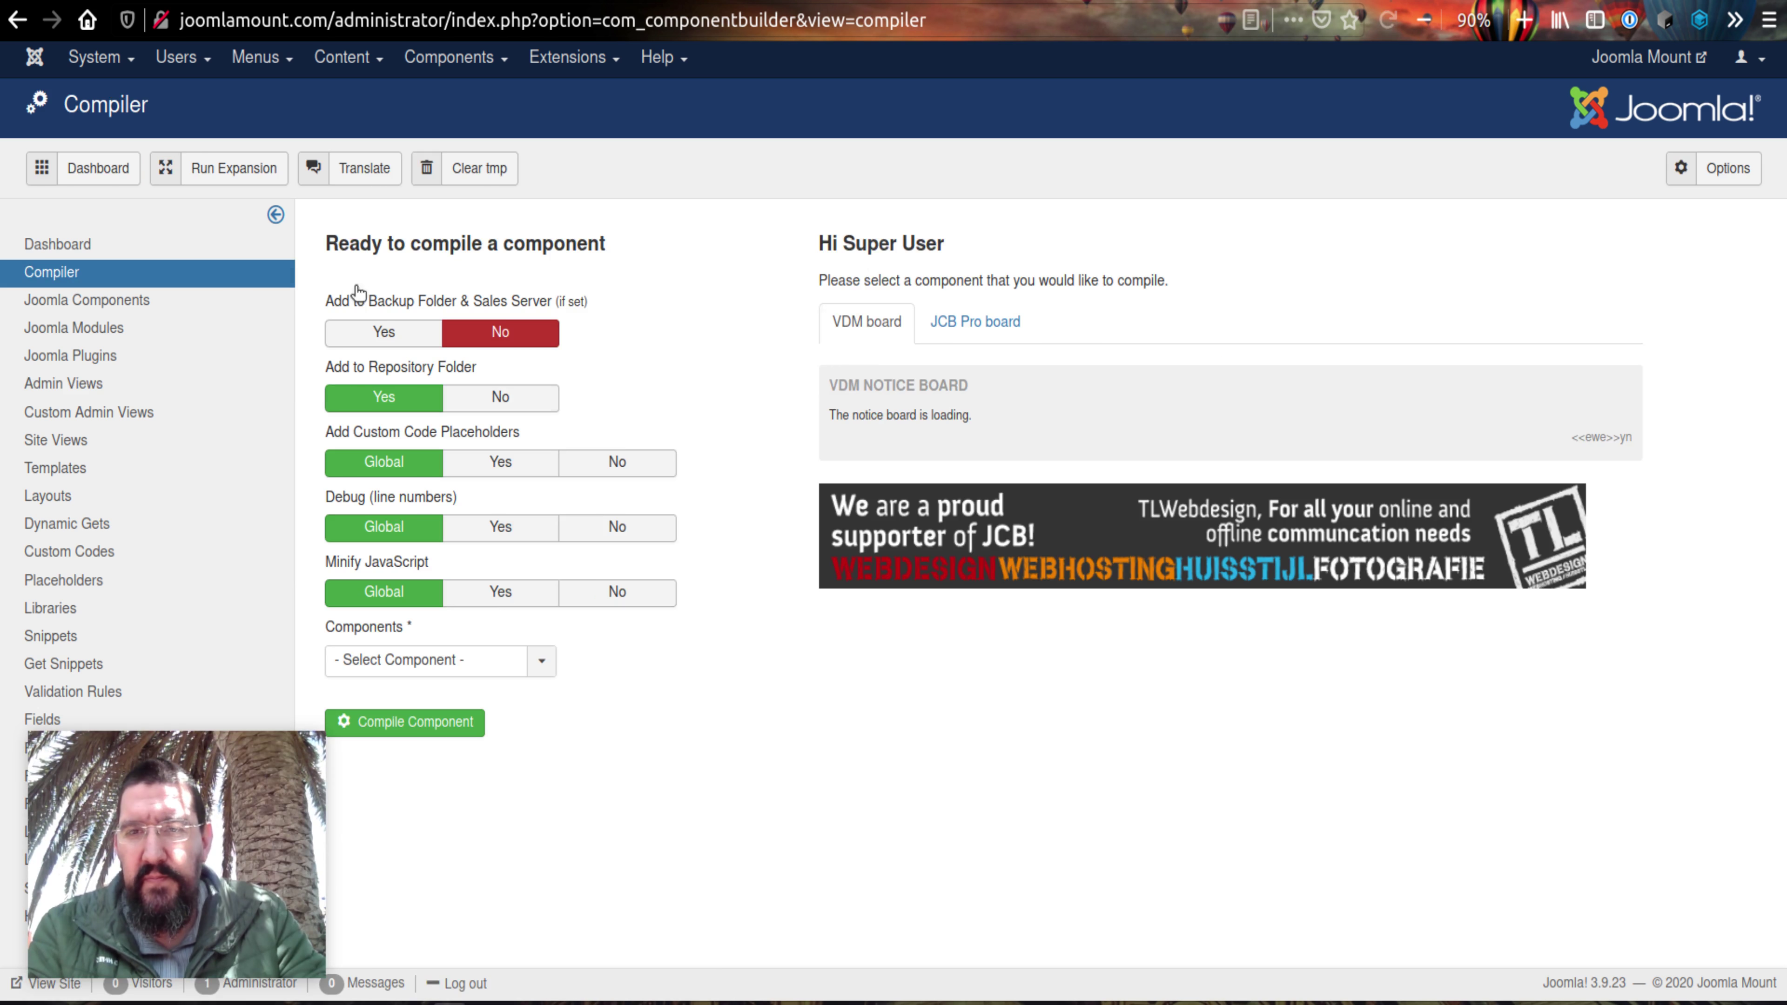
click(475, 664)
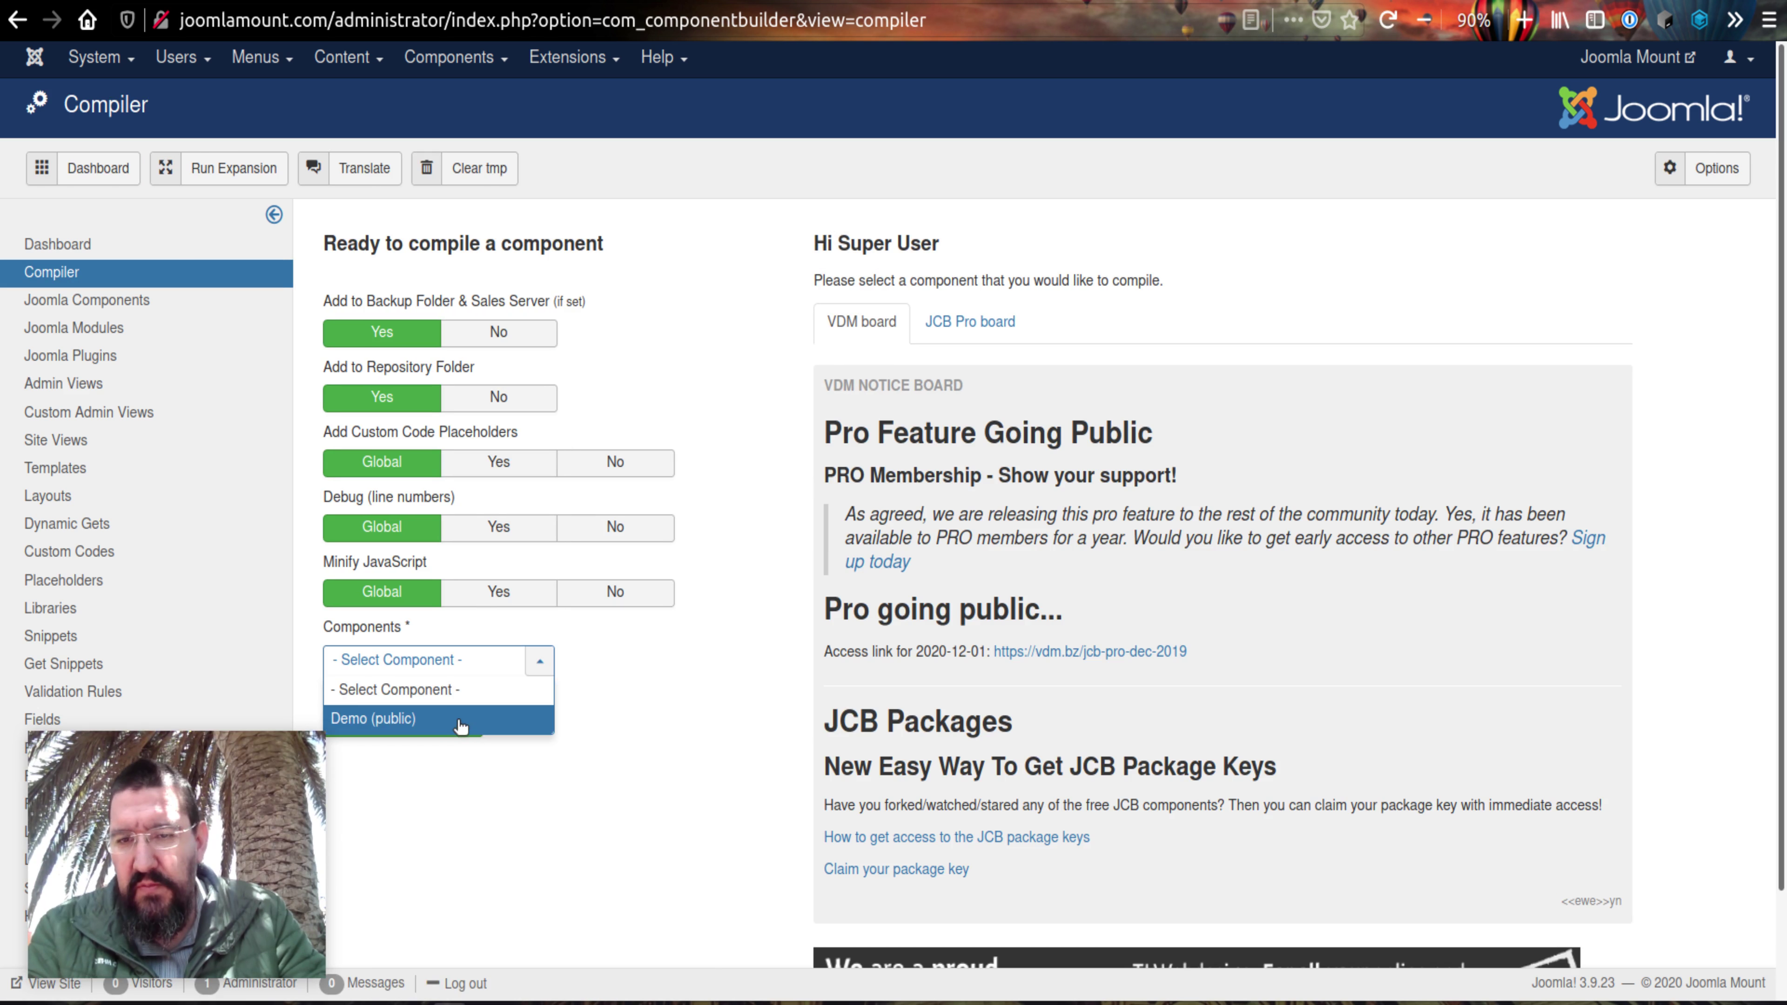
click(460, 720)
click(473, 724)
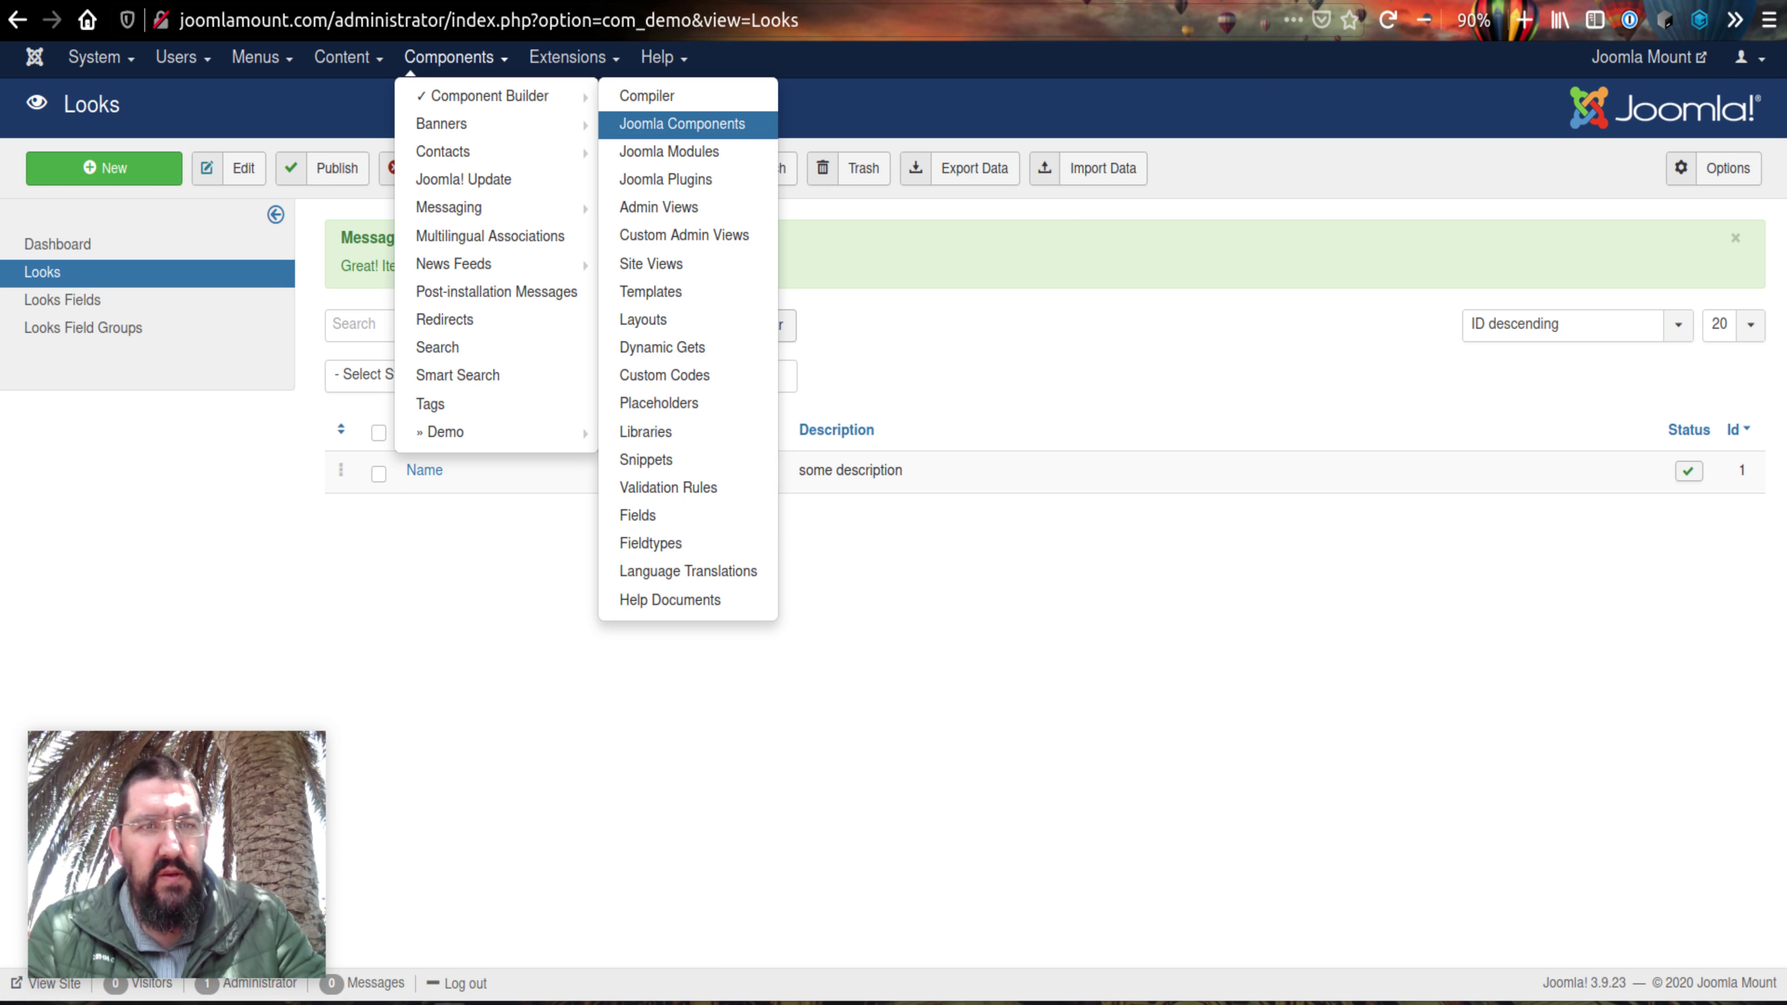
Reload the demo component's Looks list, expand its search tools and filter the records by No in the Add filter
click(679, 124)
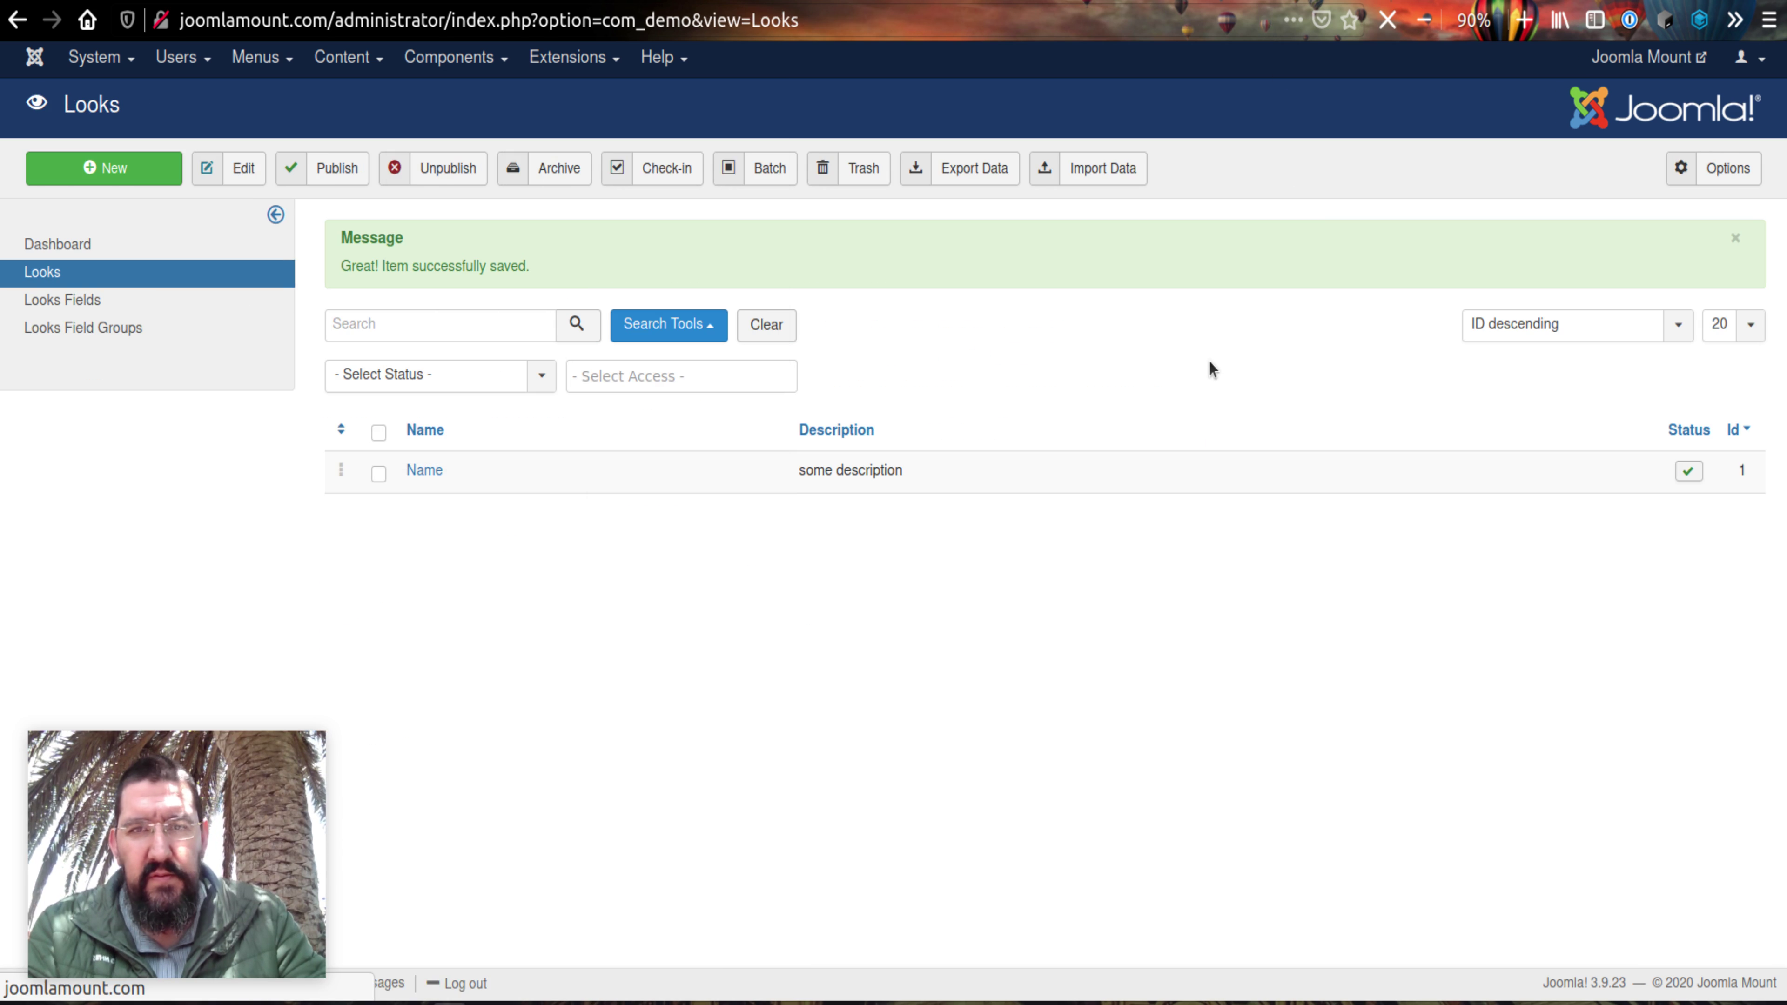
click(668, 235)
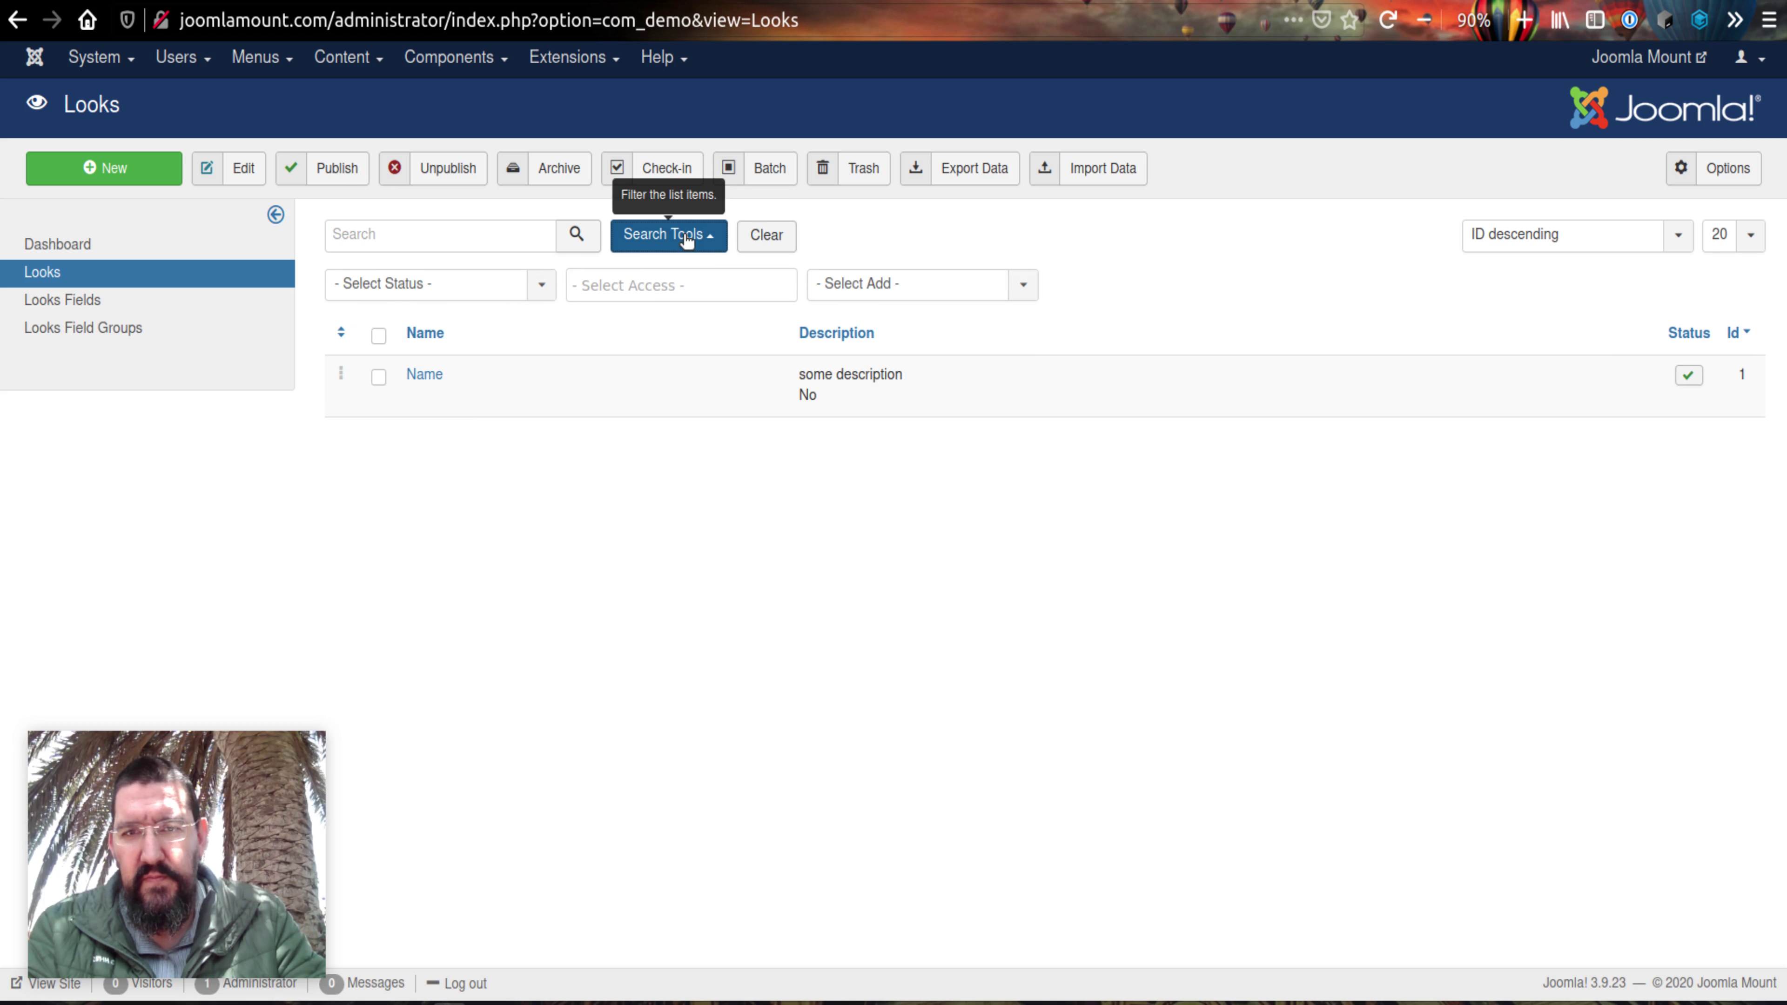
click(900, 284)
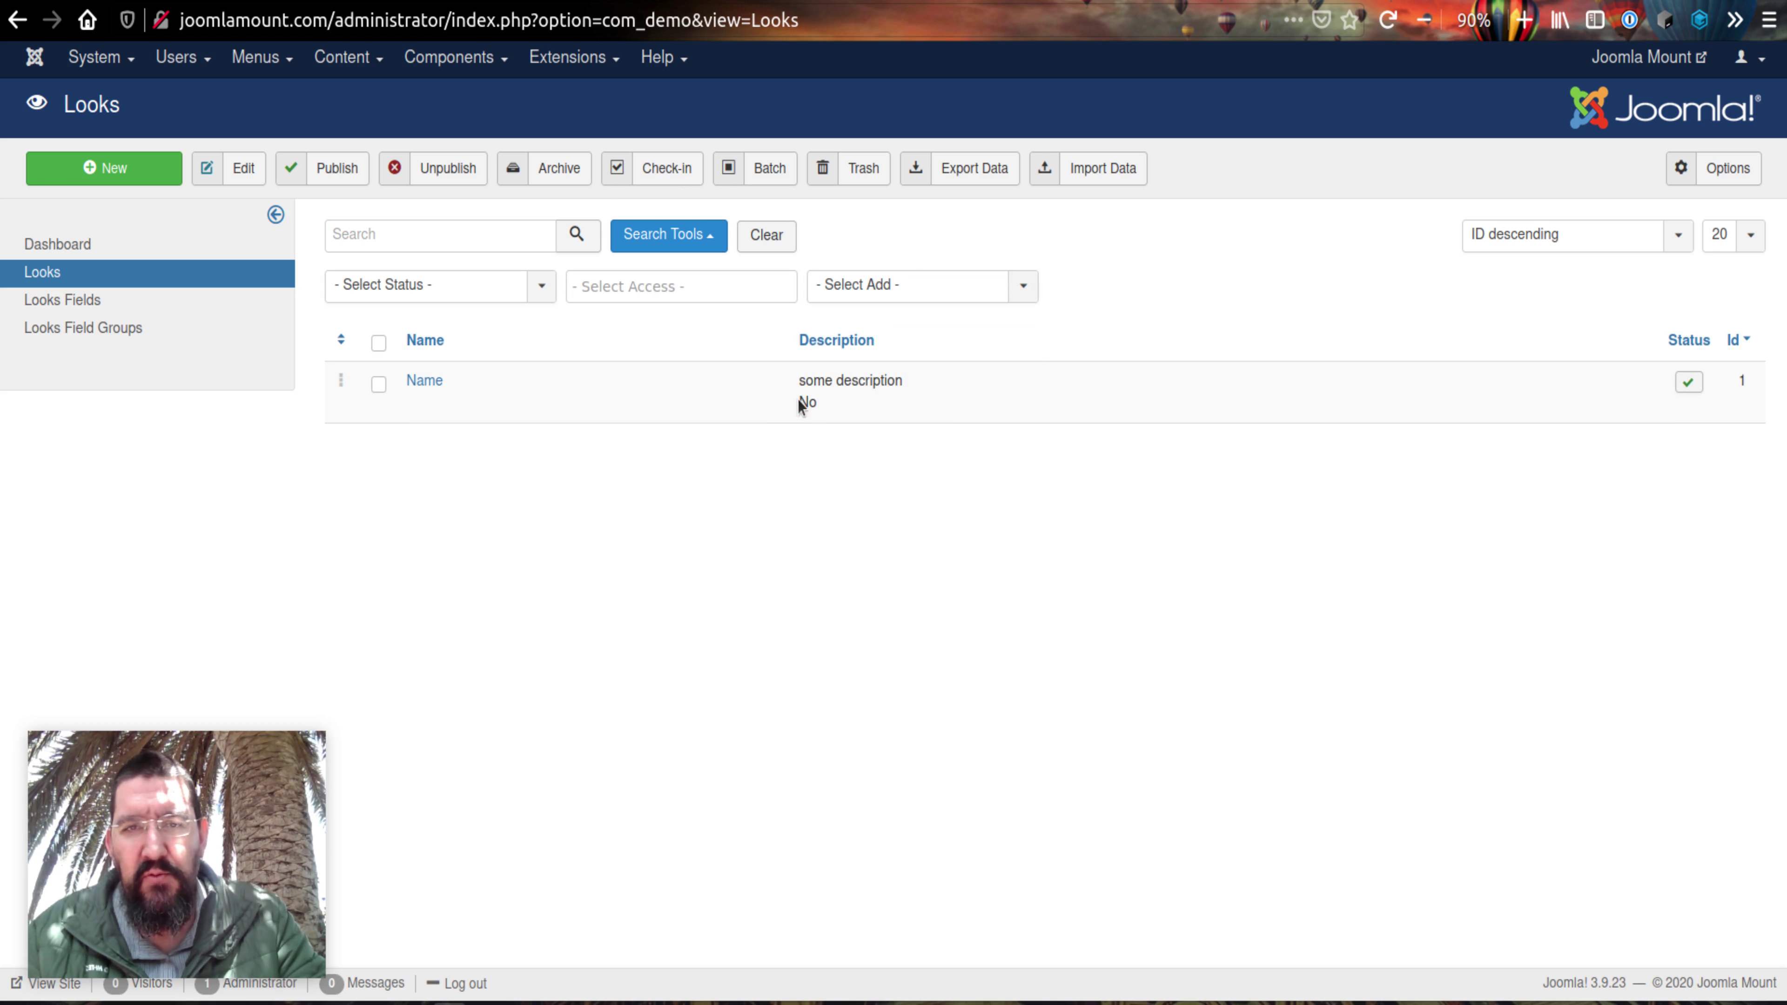
click(877, 284)
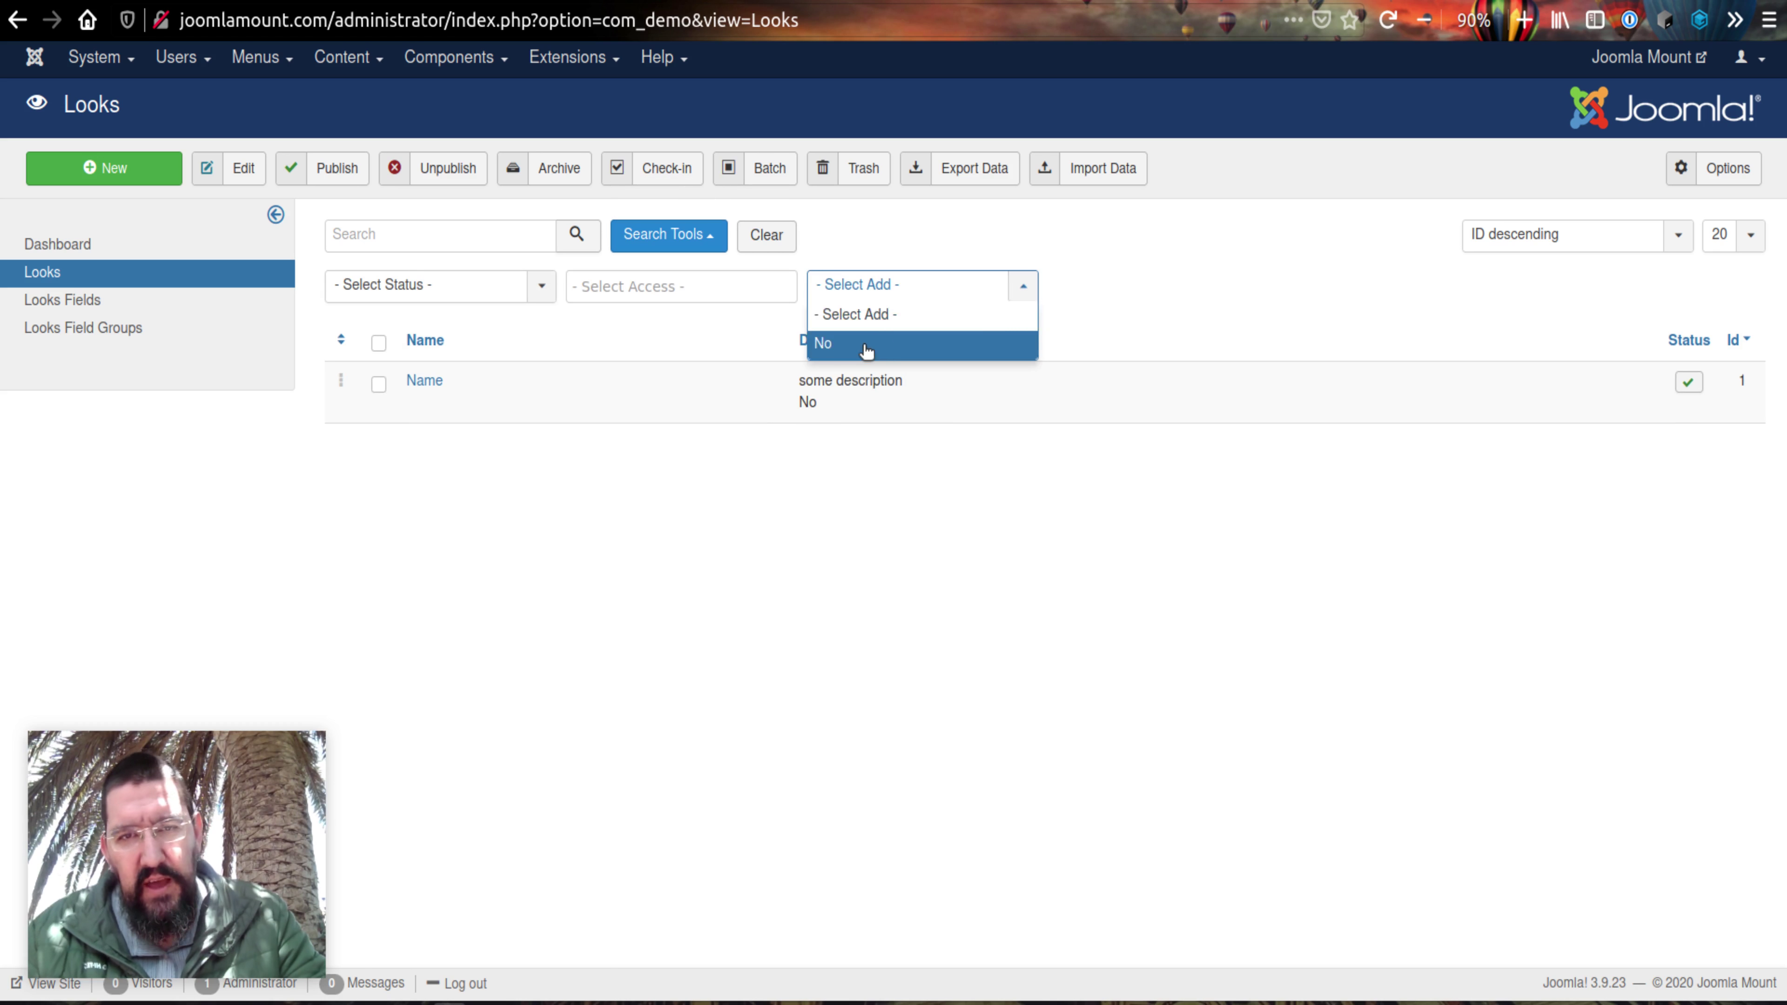
click(866, 347)
click(913, 288)
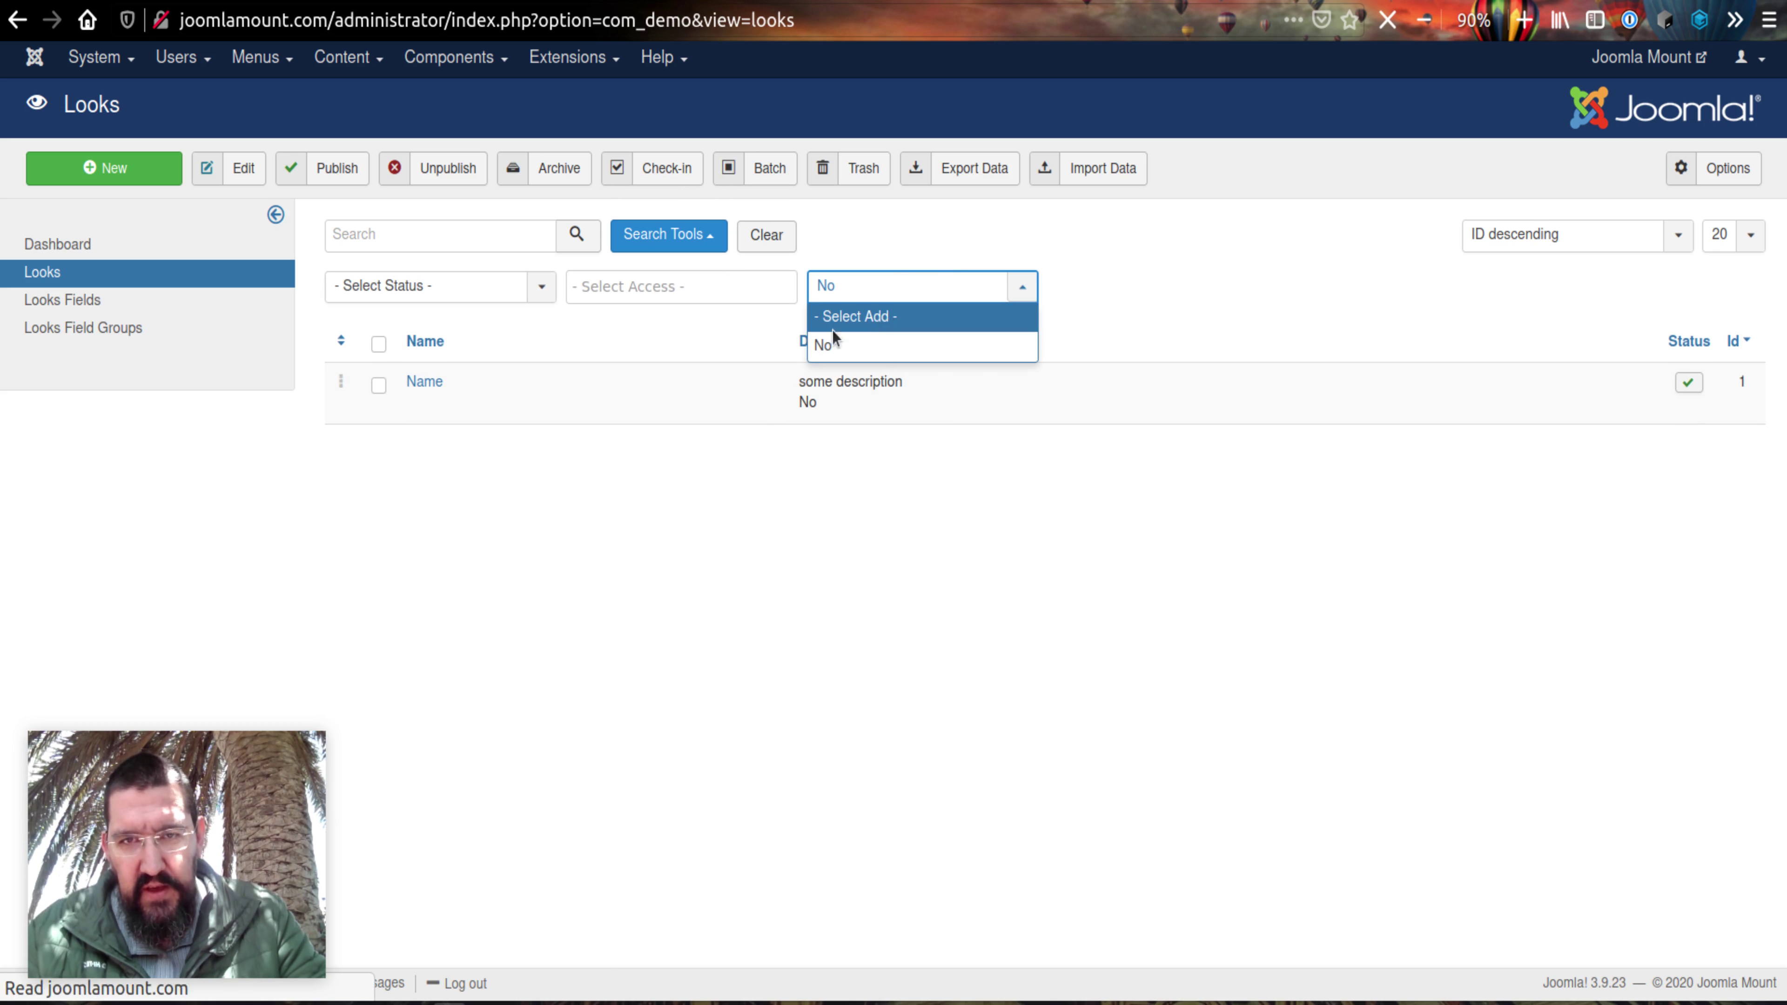
Create a Look record named More with the description "details" and Add More set to Yes, and save and close it
click(169, 177)
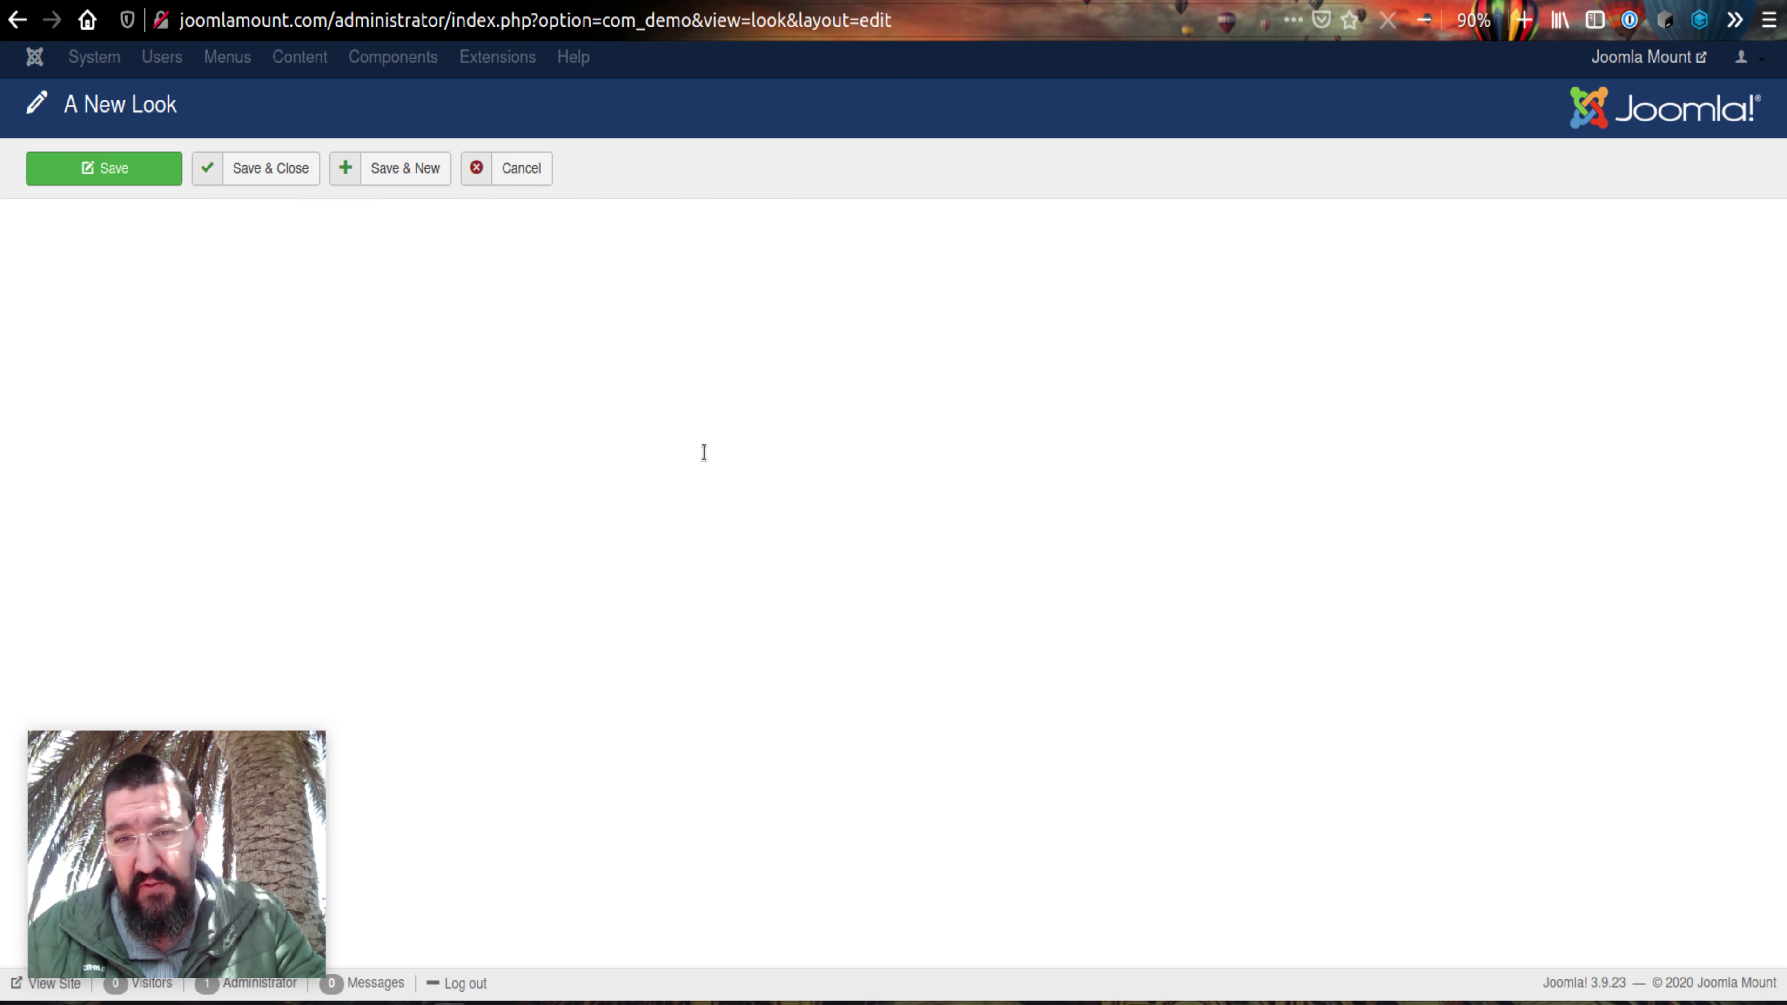
click(270, 374)
click(49, 293)
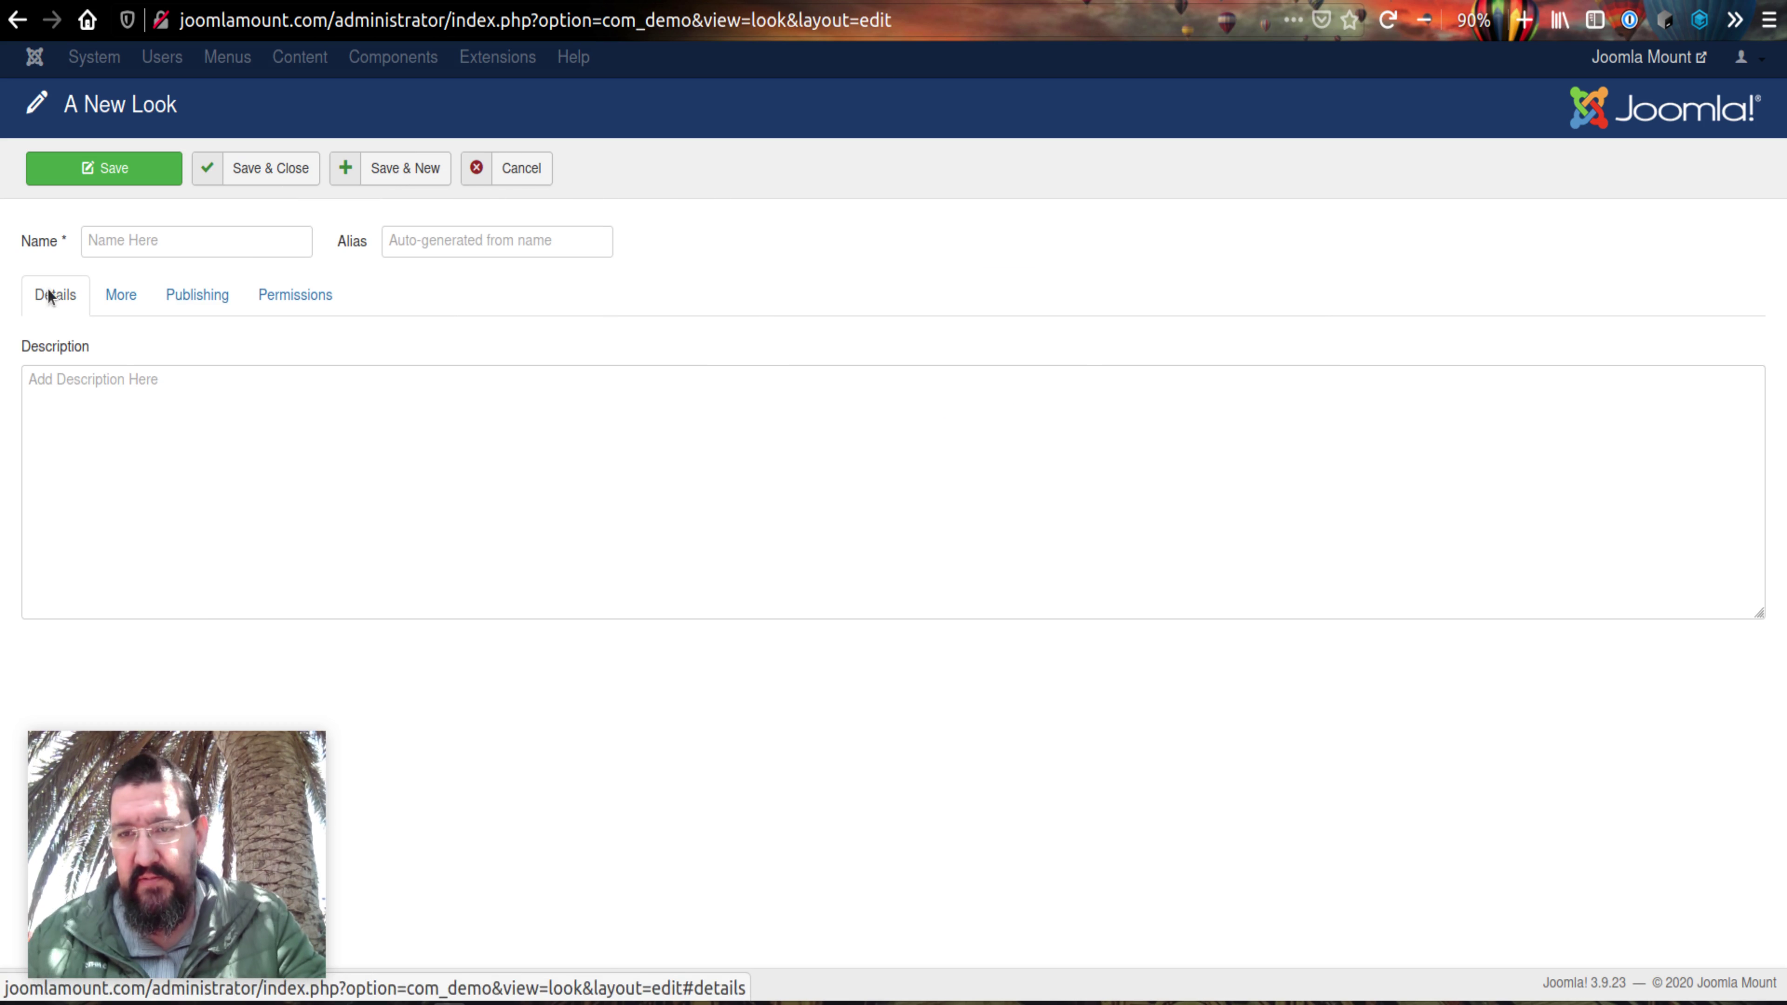
click(170, 236)
text(More)
click(121, 294)
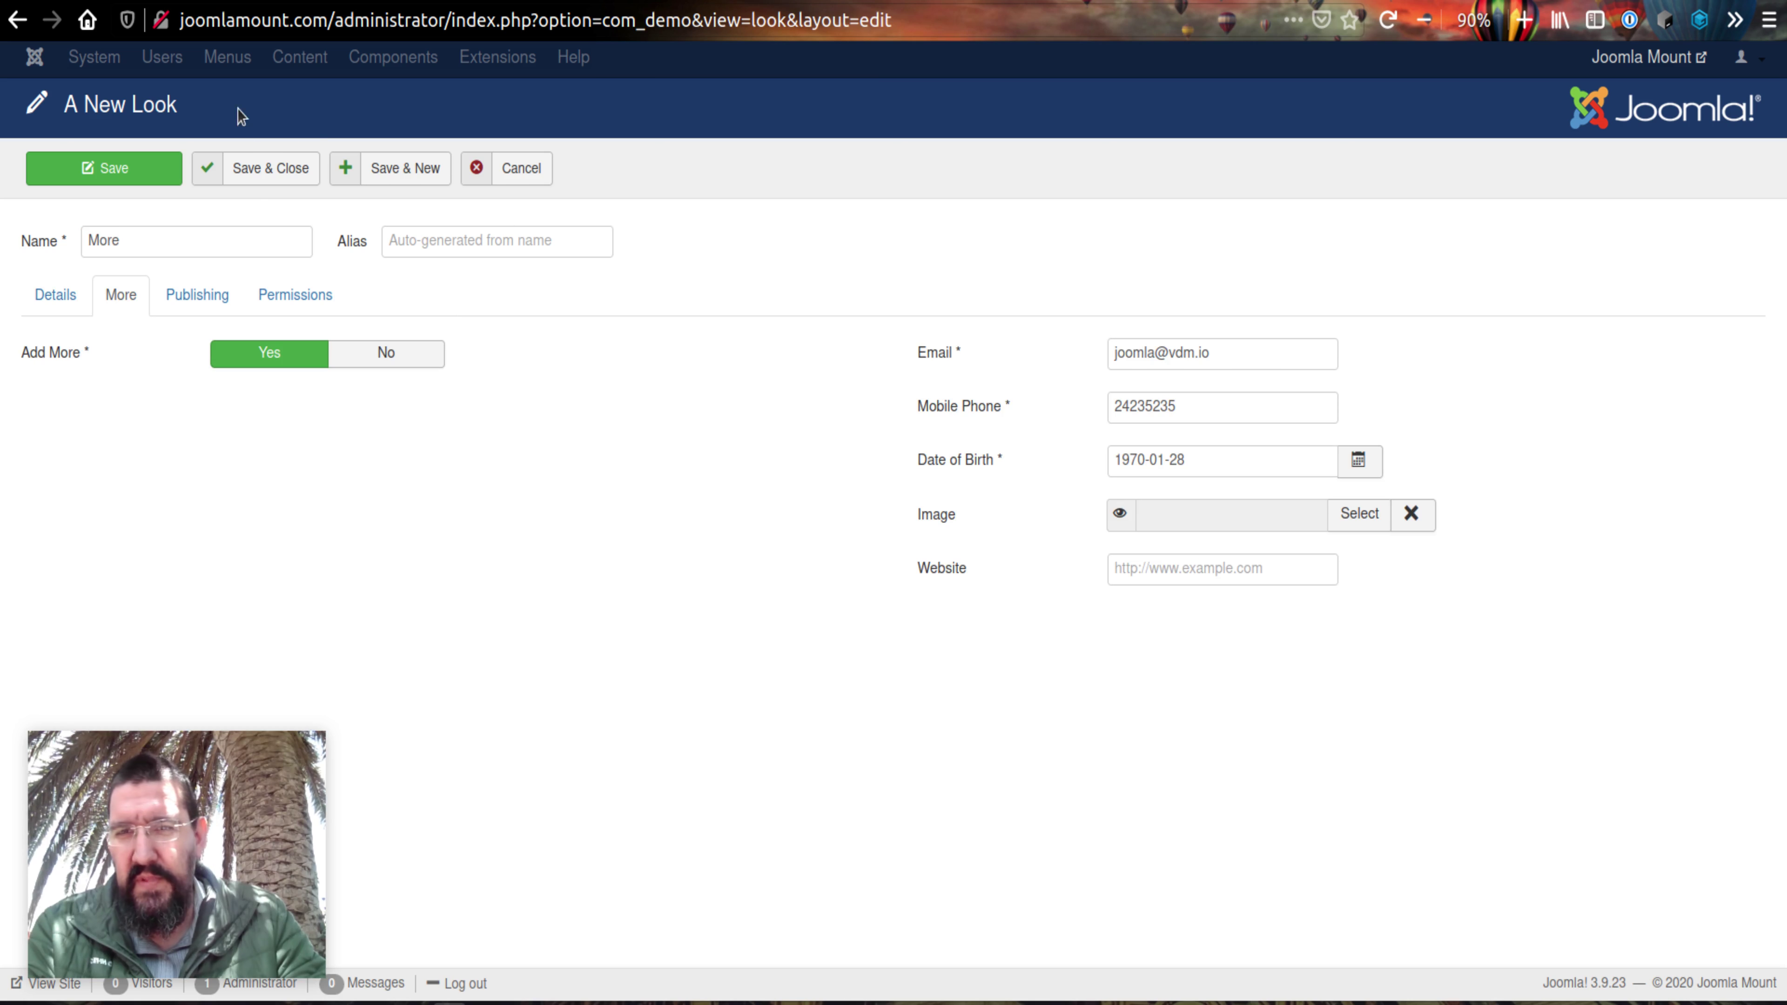
click(251, 176)
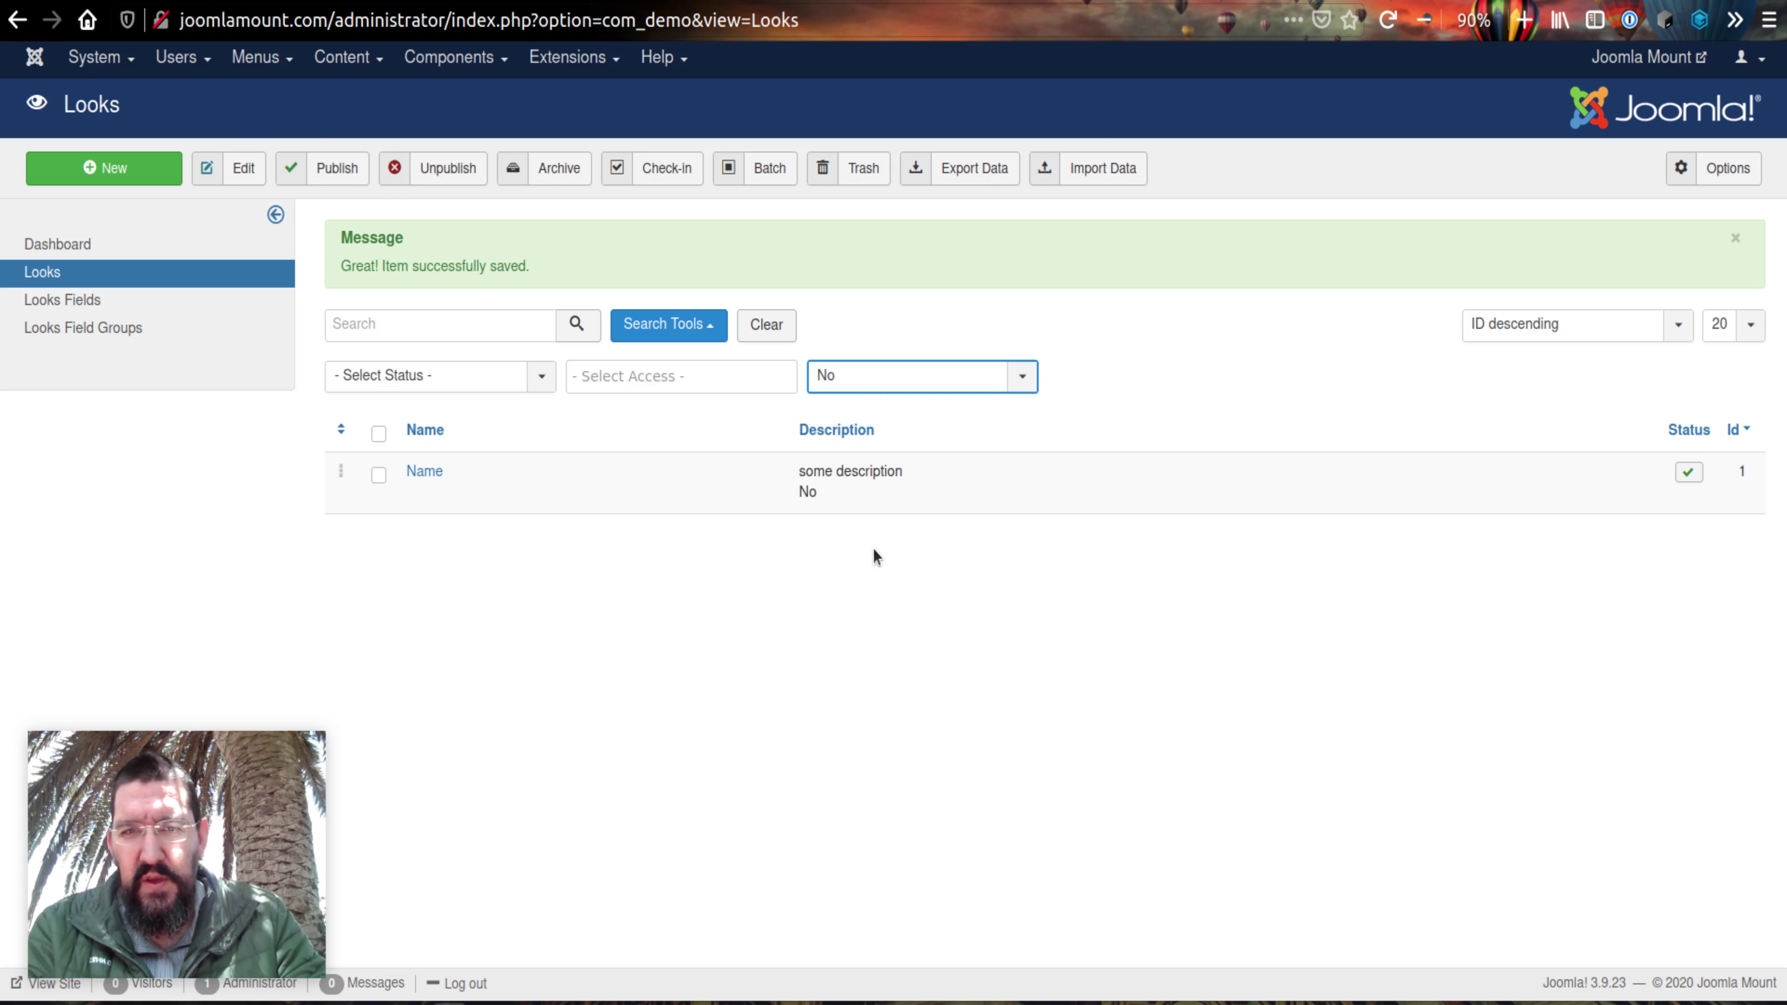
Reset the Add filter of the Looks list, clear all filters and expand the search tools again
click(909, 380)
click(903, 408)
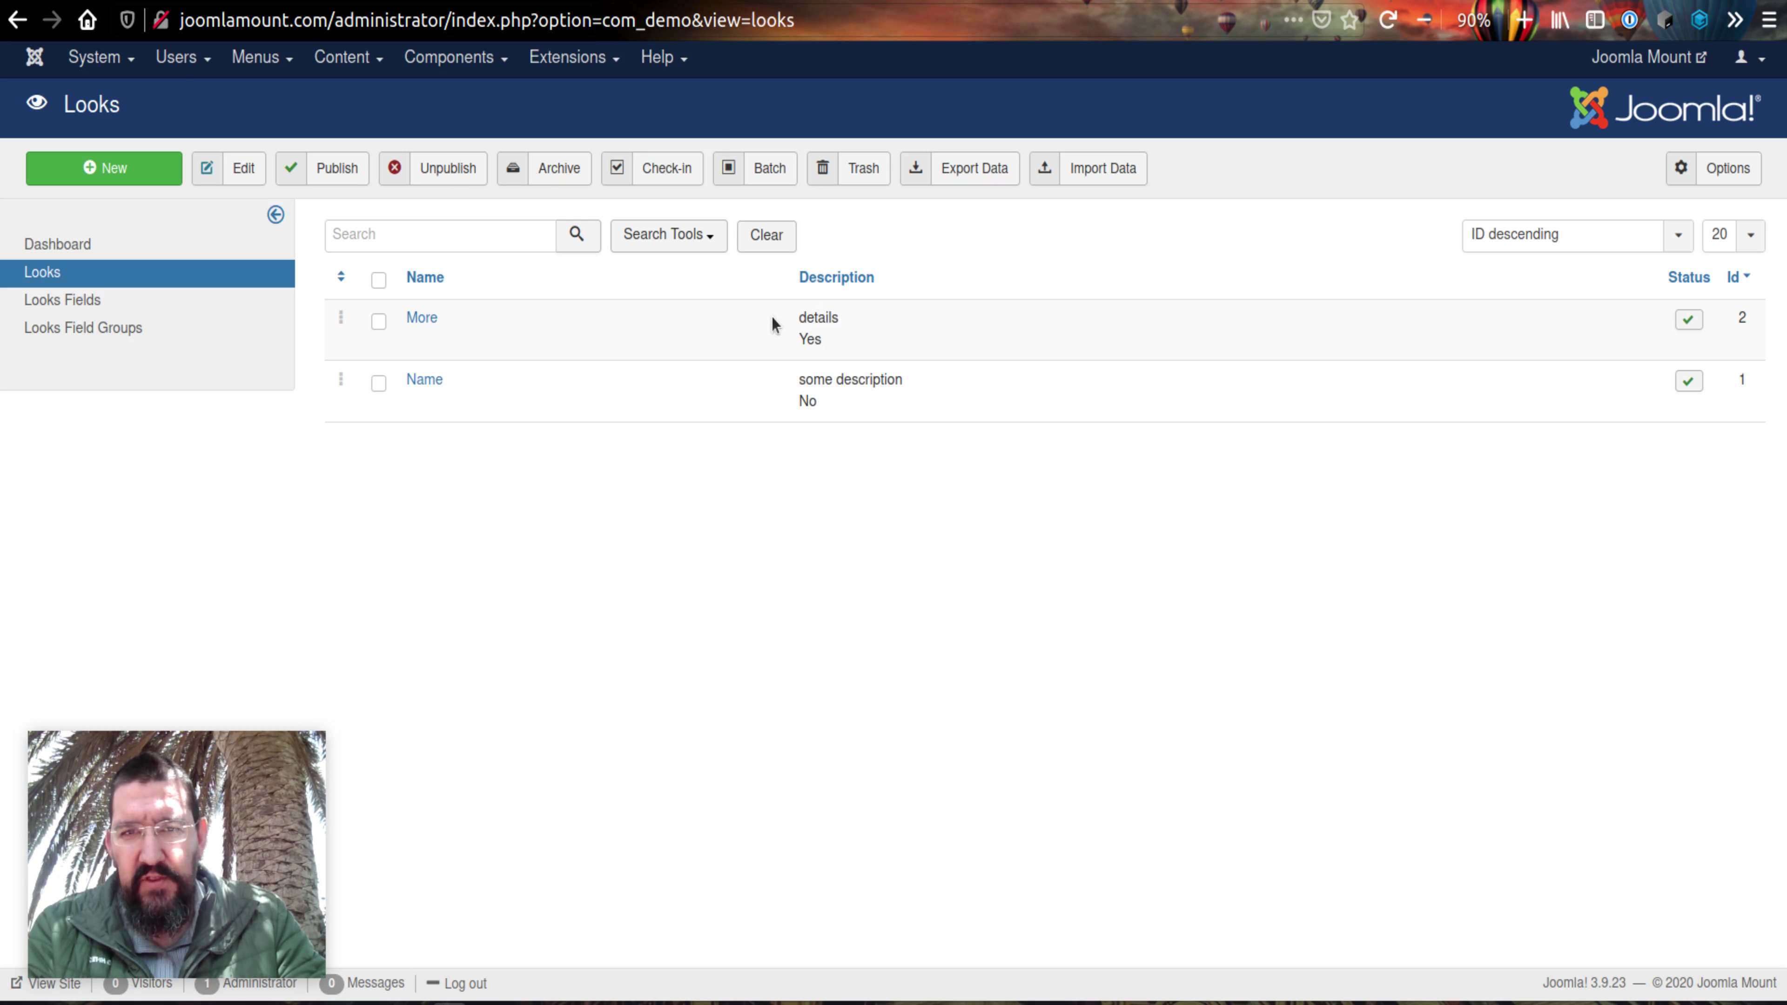
click(766, 236)
click(712, 241)
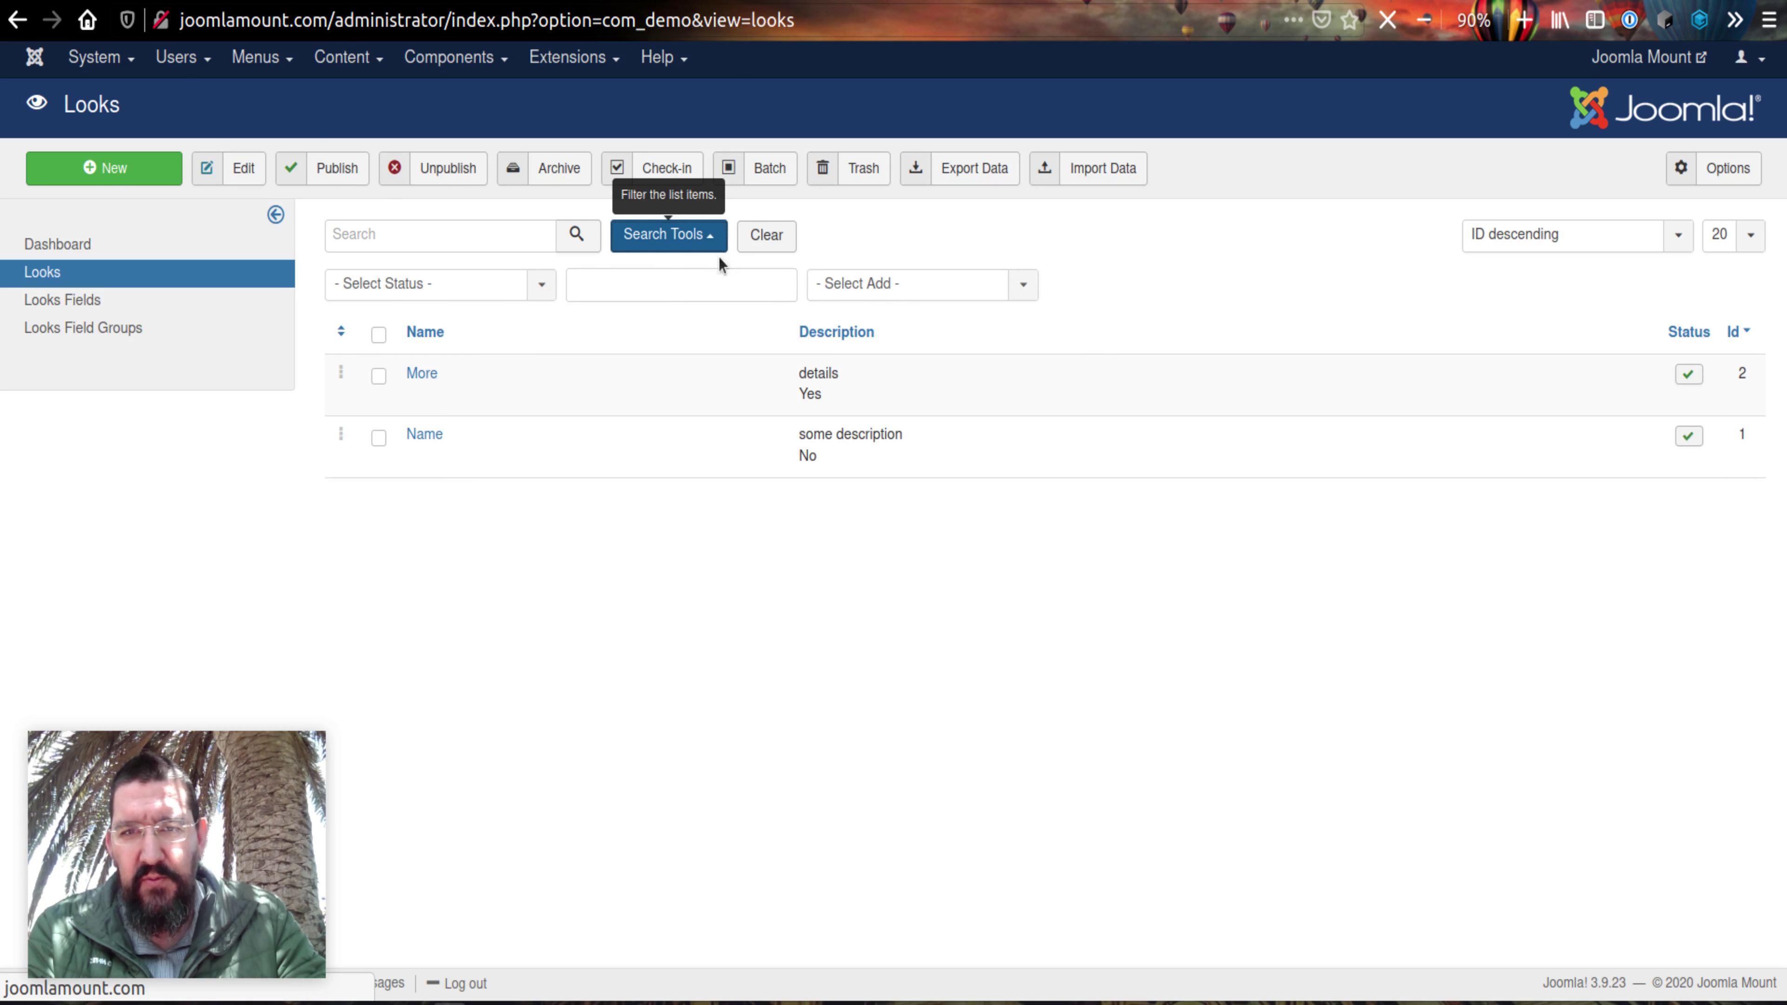
click(641, 229)
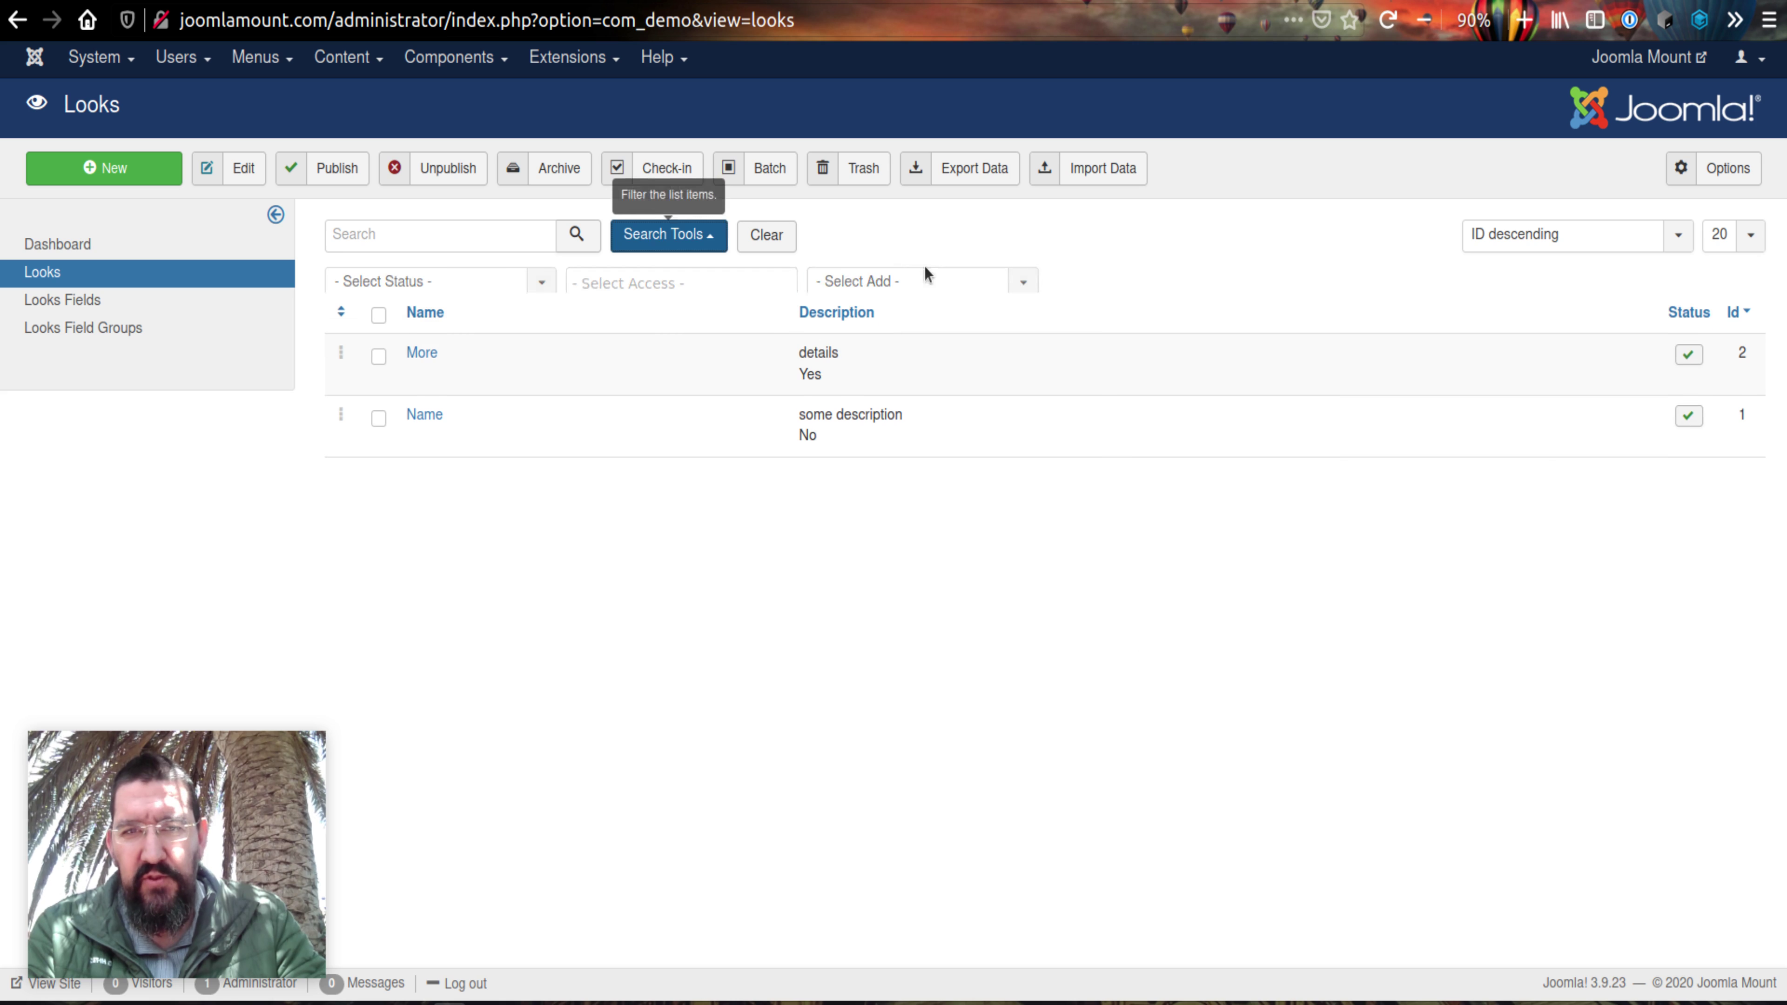
Filter the Looks list by Yes in the Add filter and clear the filter again
click(925, 271)
click(922, 380)
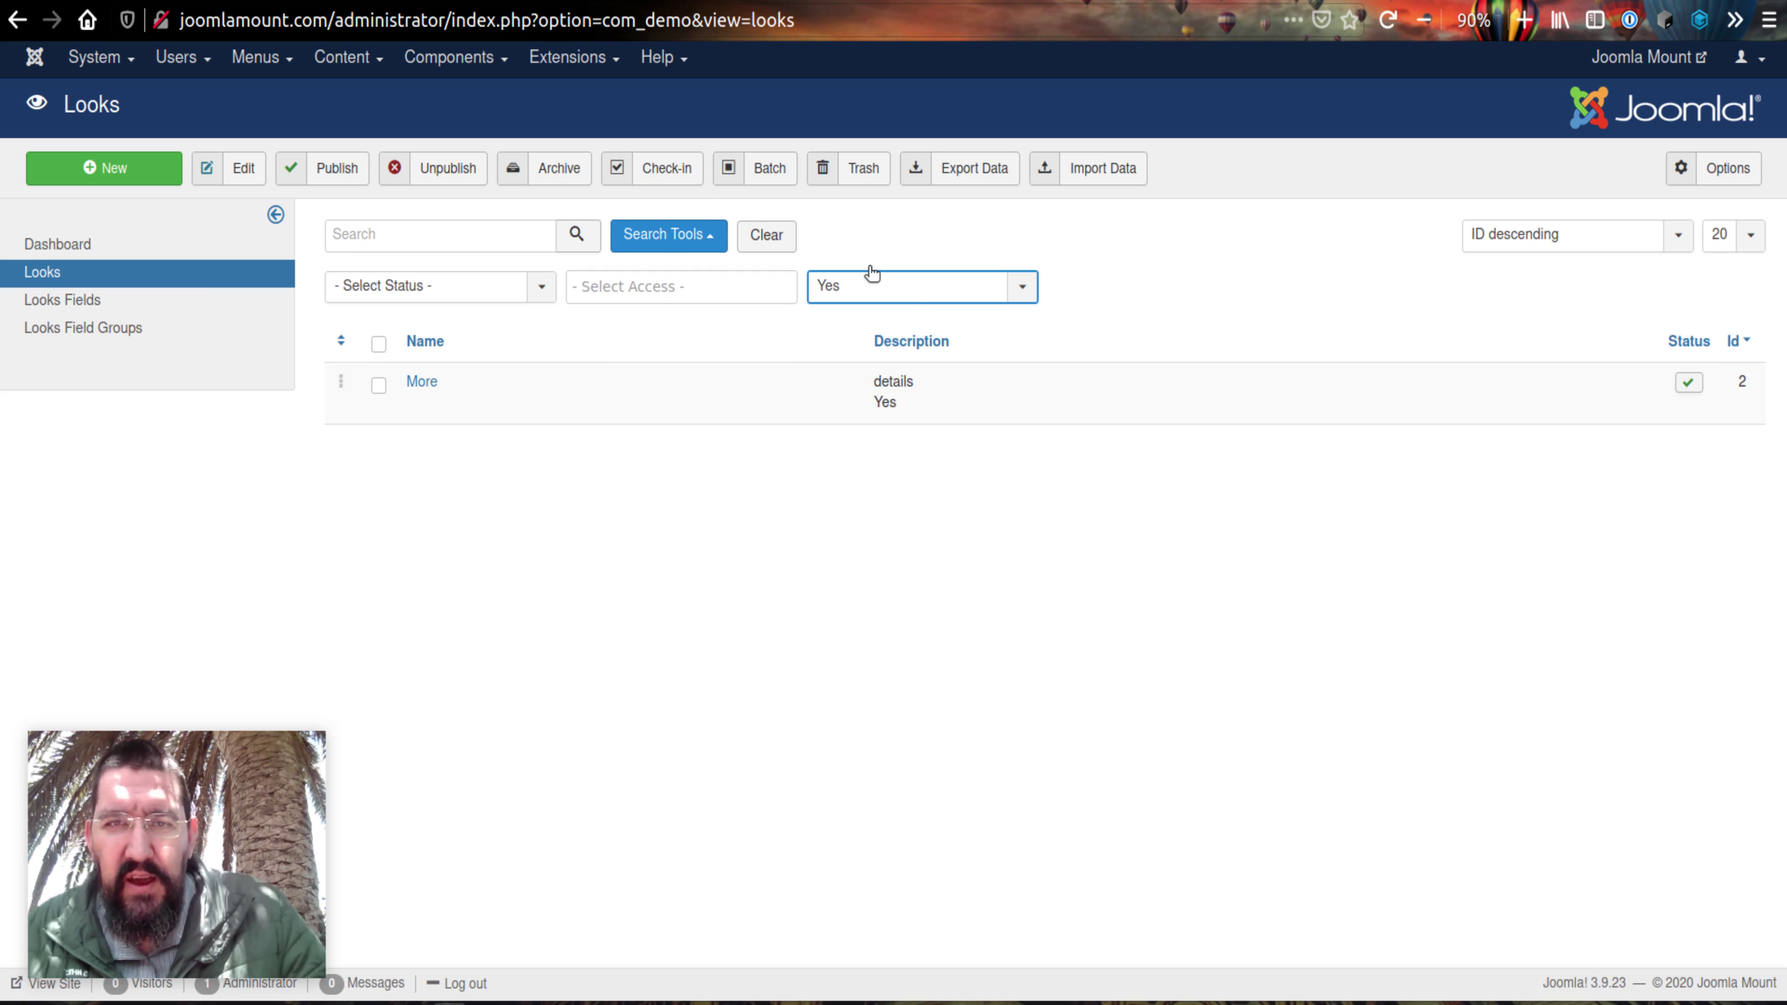
click(783, 248)
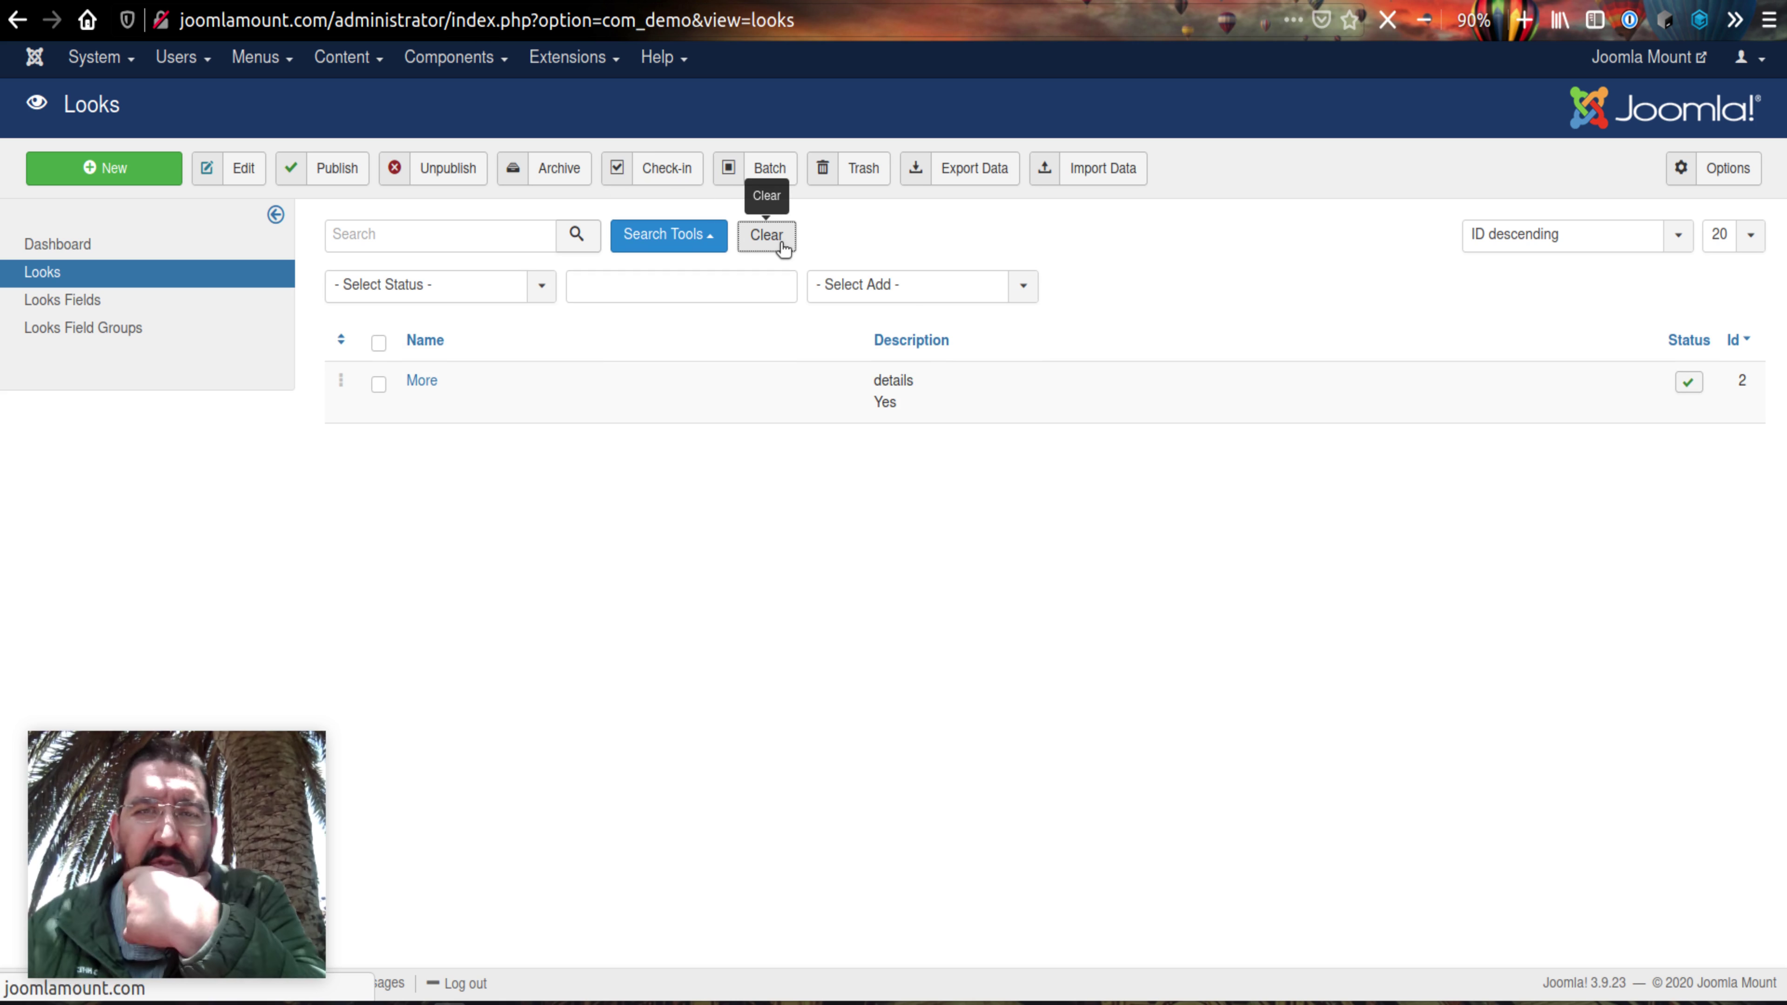